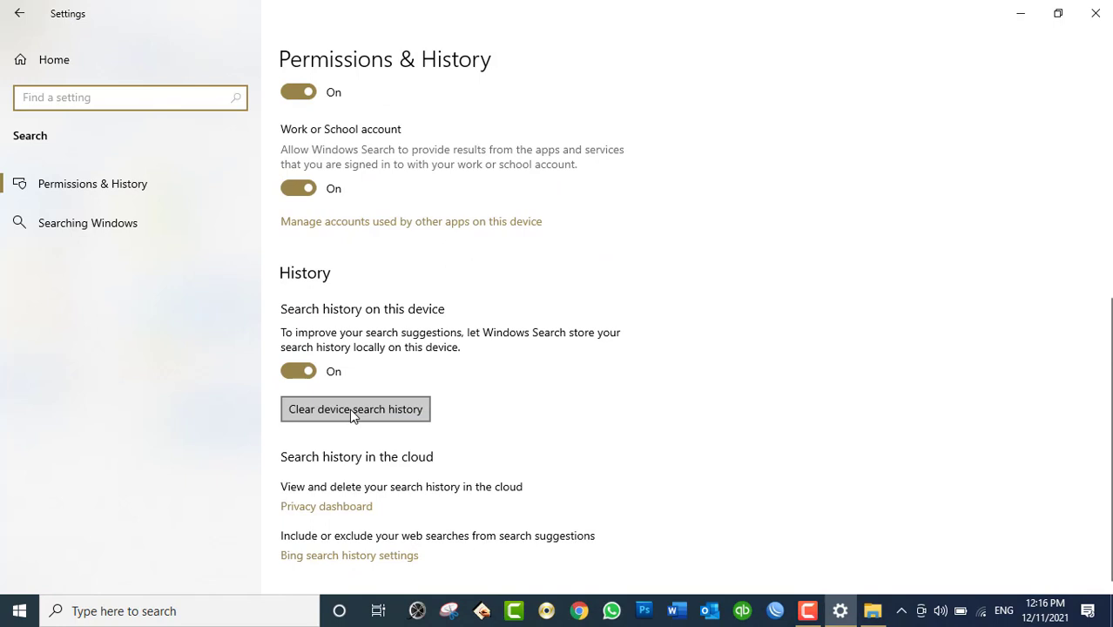
- Clear the device search history and check the recent searches of This PC in File Explorer
{"action": "left_click", "coordinate": [349, 409]}
{"action": "left_click", "coordinate": [872, 610]}
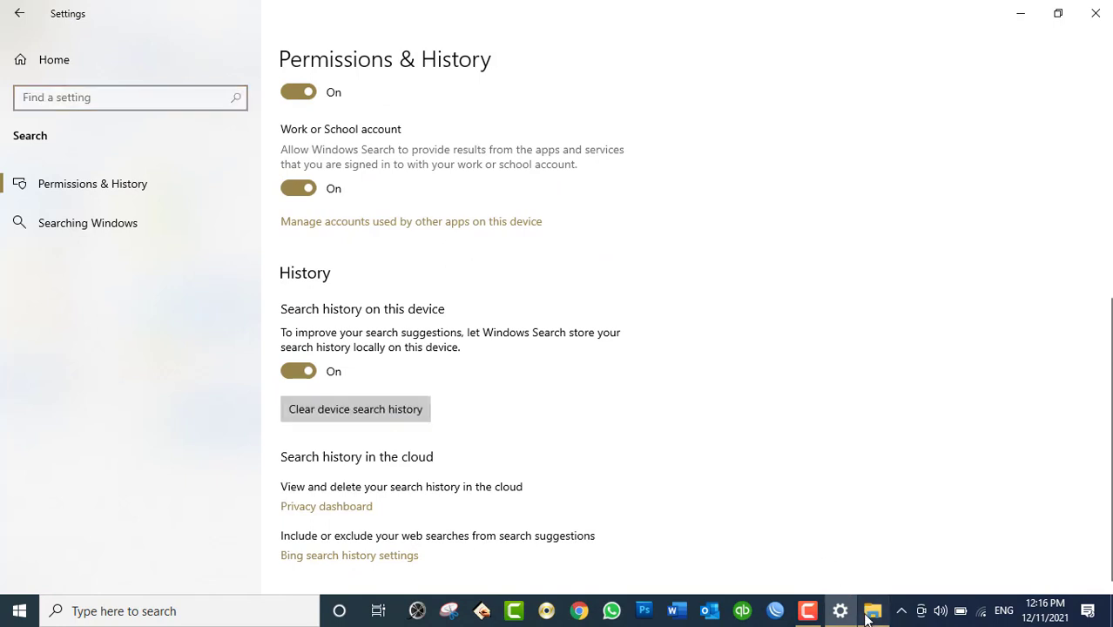
{"action": "left_click", "coordinate": [1025, 132]}
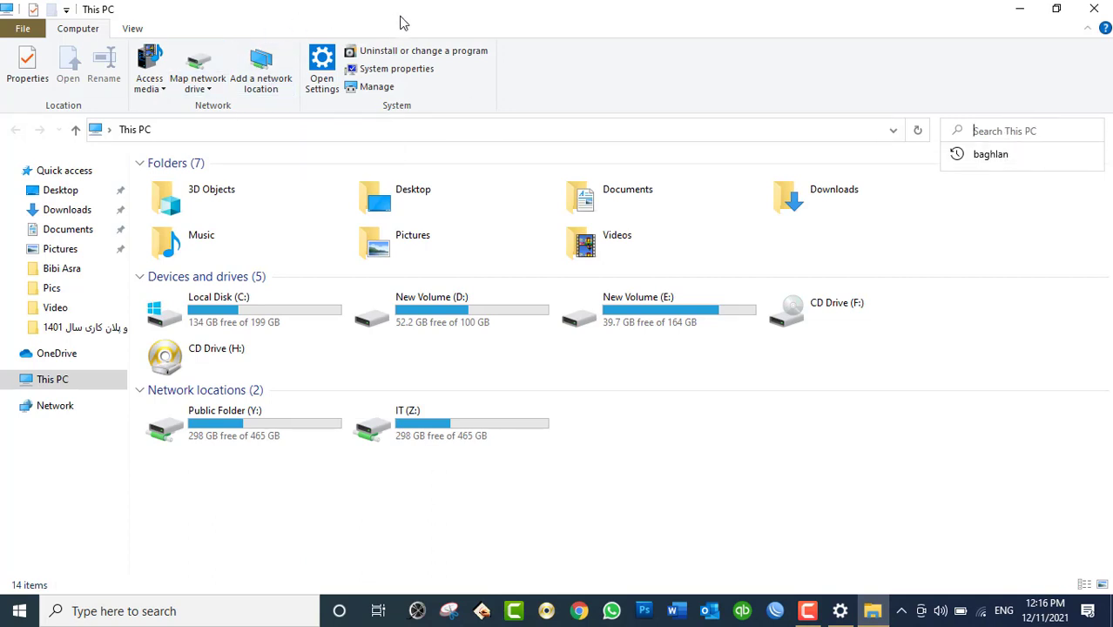
{"action": "left_click", "coordinate": [1102, 8]}
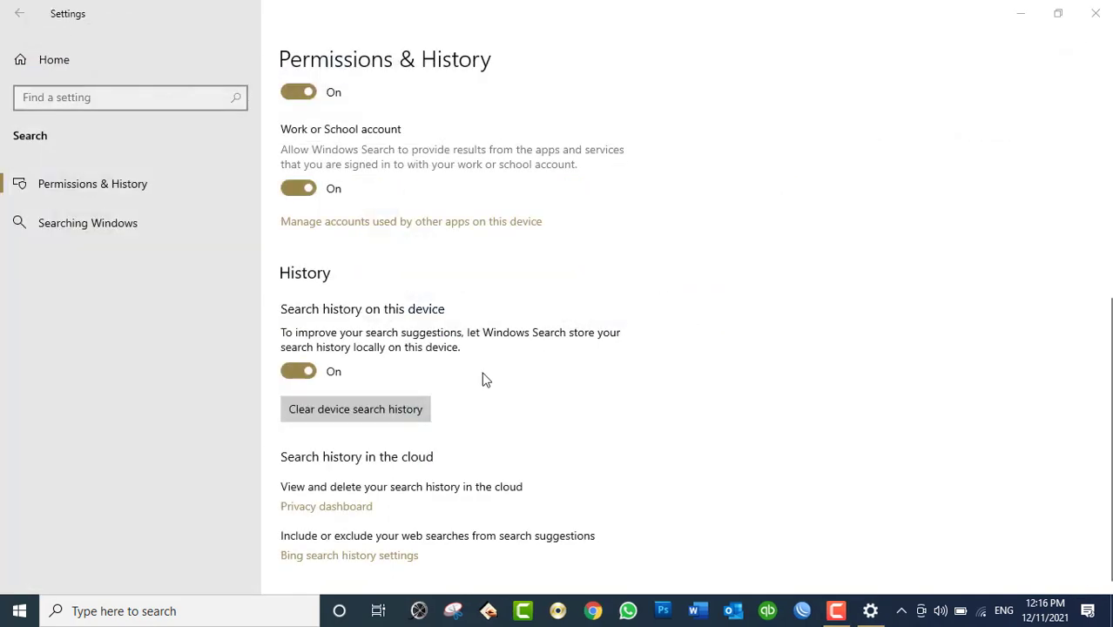
- Search Windows for "winword" and launch Word from the best match
{"action": "left_click", "coordinate": [116, 612]}
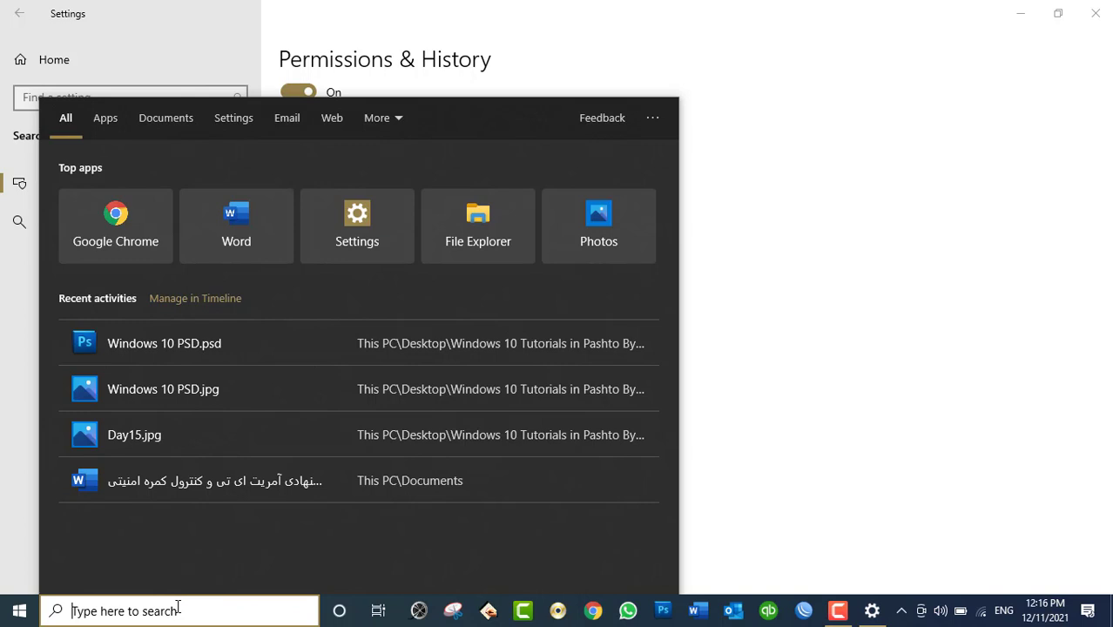
{"action": "type", "text": "winword"}
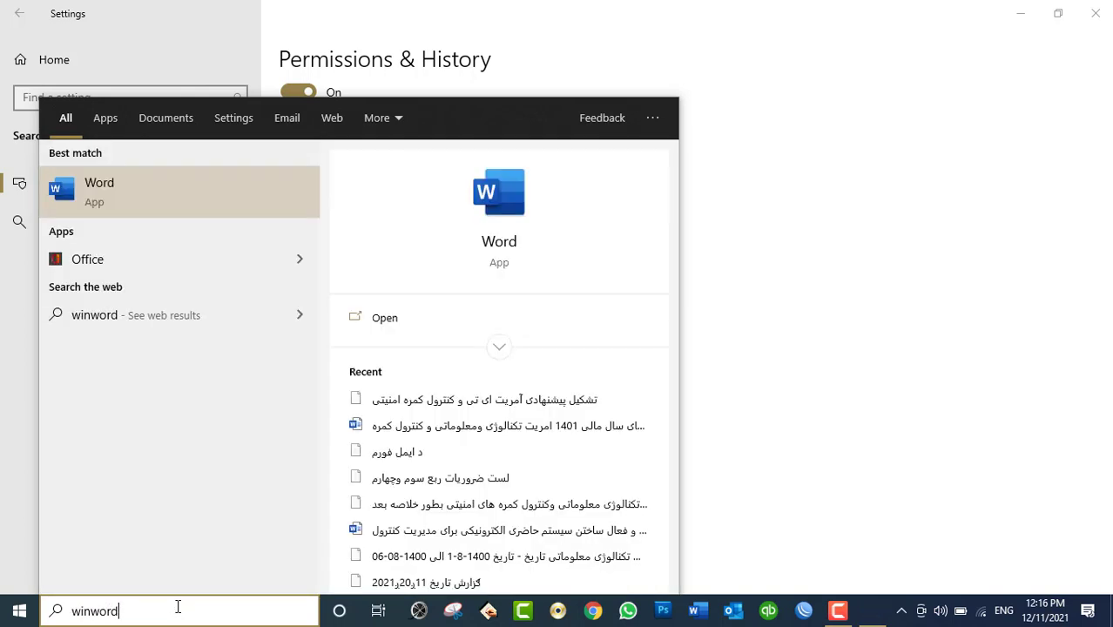
{"action": "key", "text": "Return"}
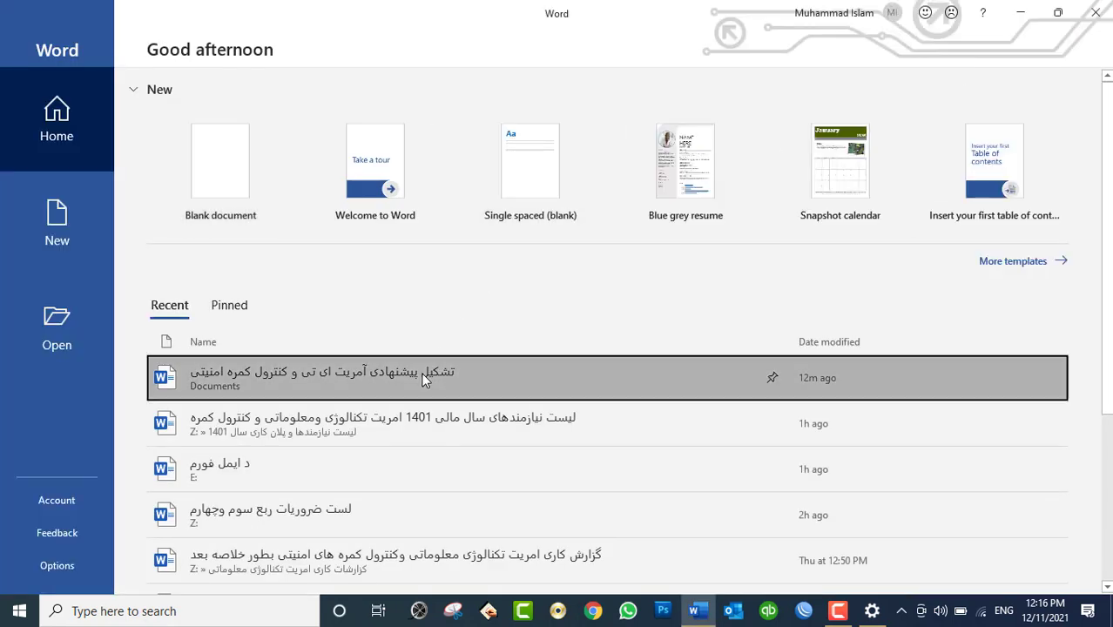
{"action": "left_click", "coordinate": [421, 372]}
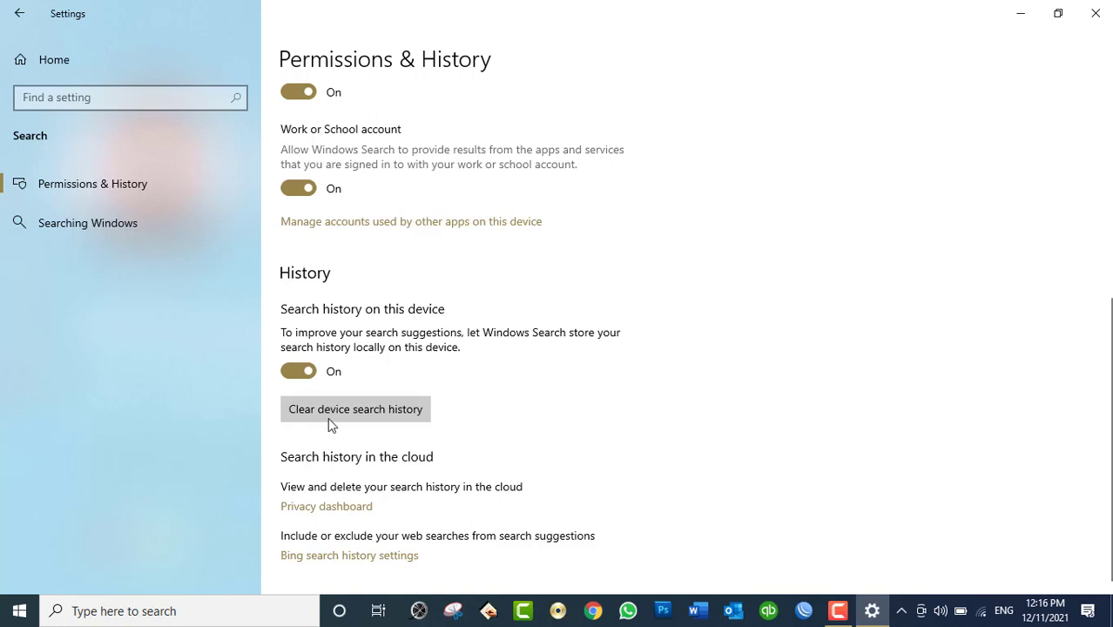
- View the documents category in Windows search and open the Documents folder from This PC
{"action": "left_click", "coordinate": [146, 612]}
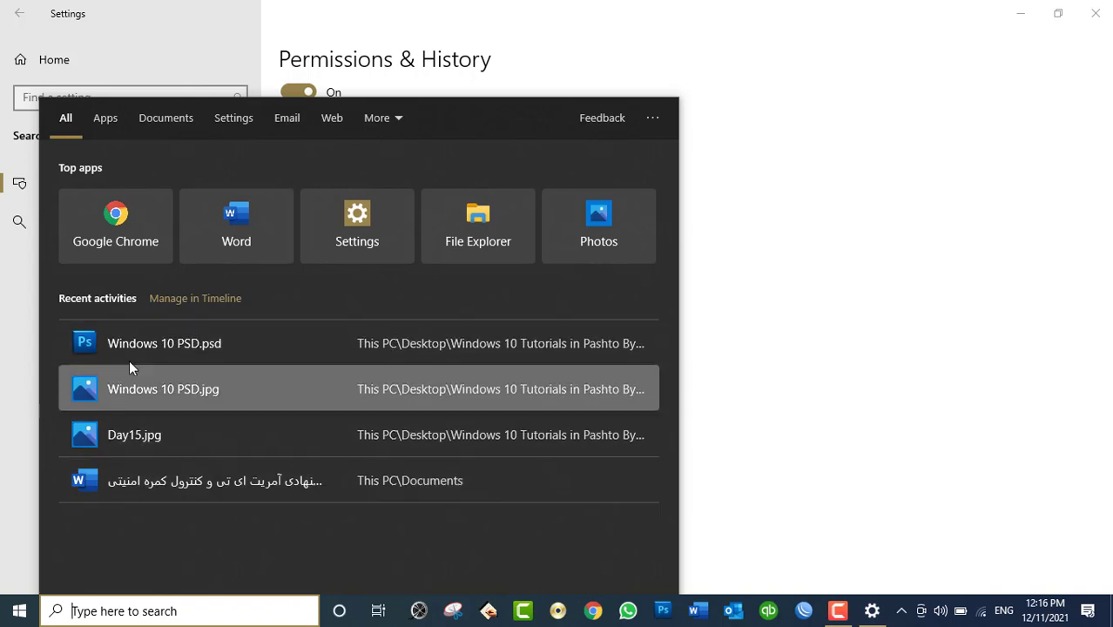
{"action": "left_click", "coordinate": [182, 115]}
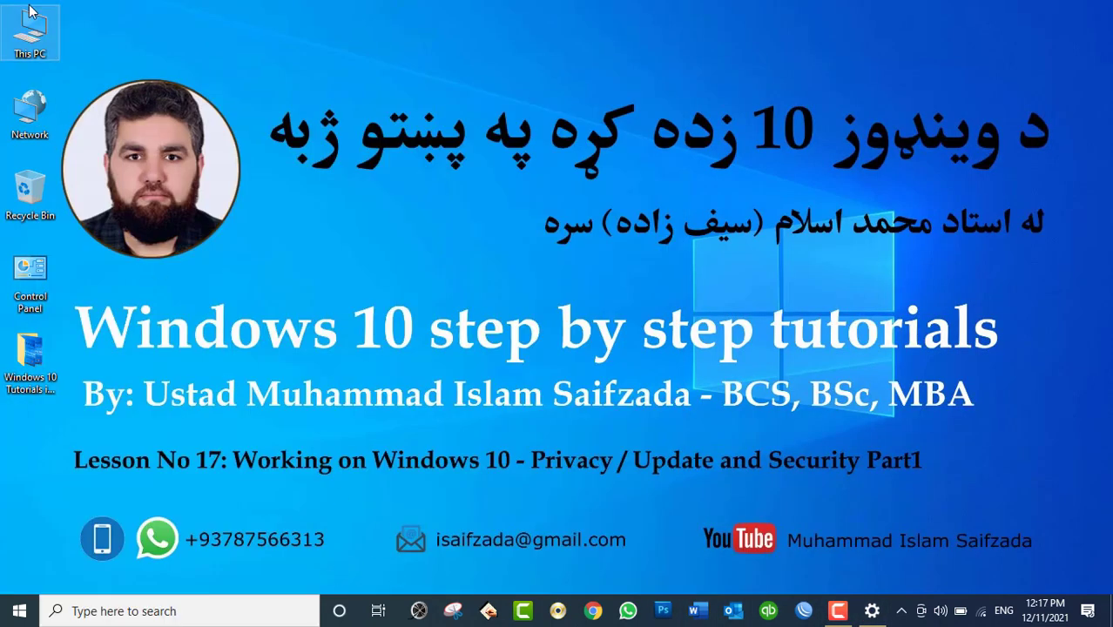
{"action": "double_click", "coordinate": [33, 31]}
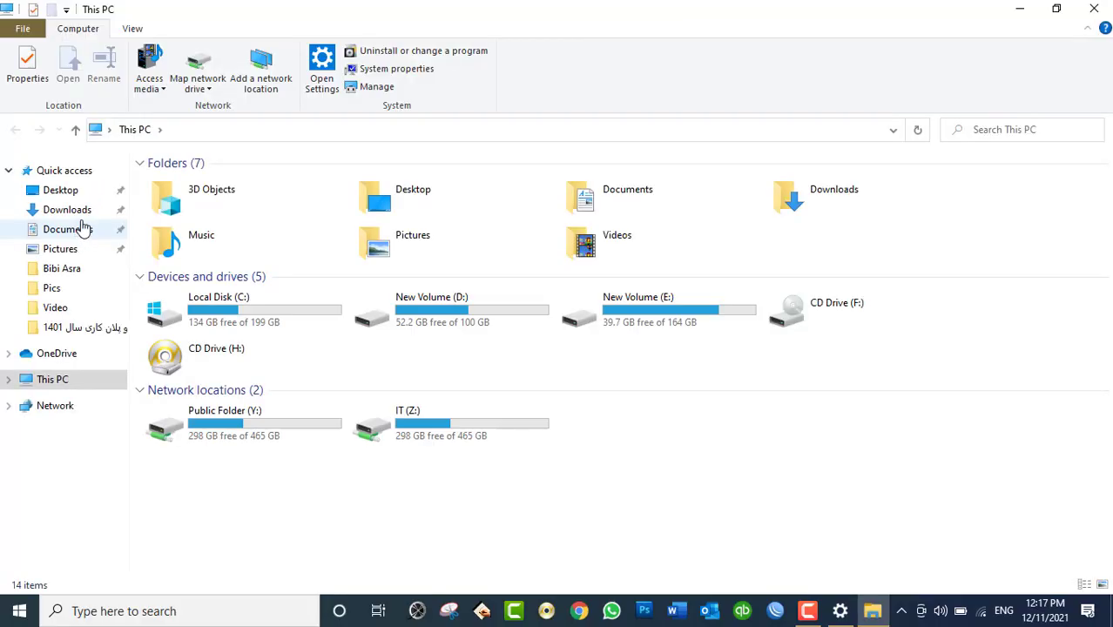
{"action": "left_click", "coordinate": [77, 236]}
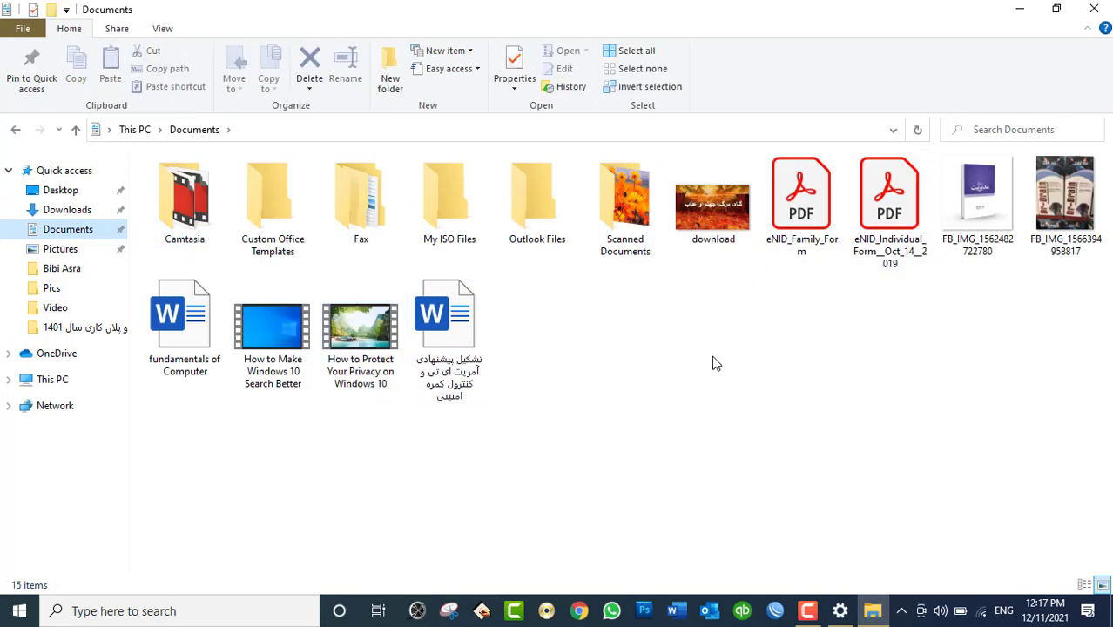
{"action": "left_click", "coordinate": [976, 214]}
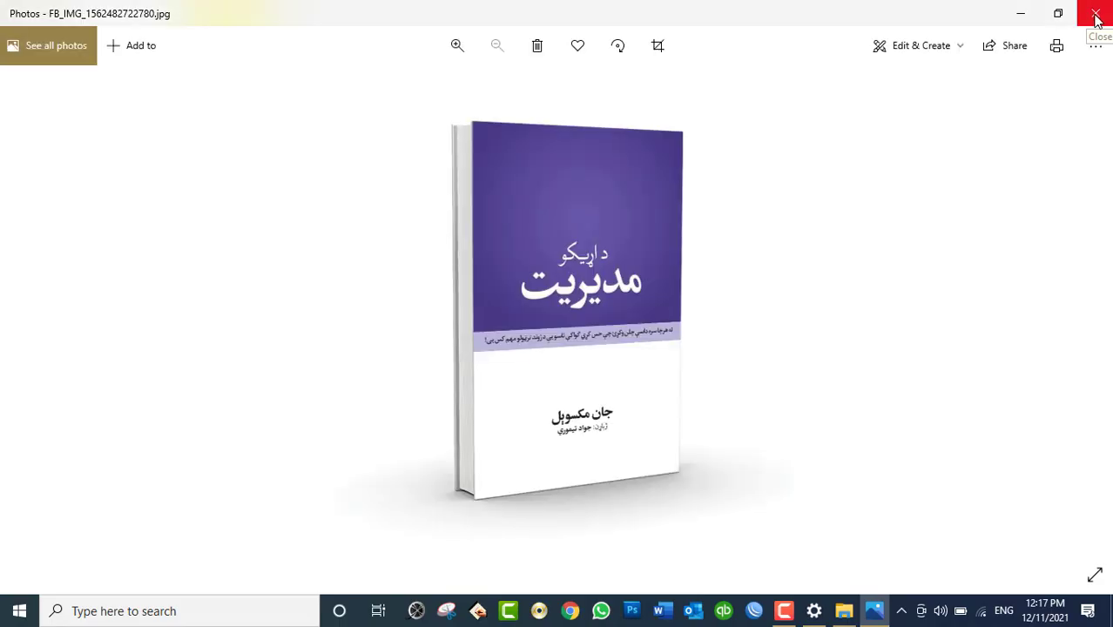
{"action": "key", "text": "alt+F4"}
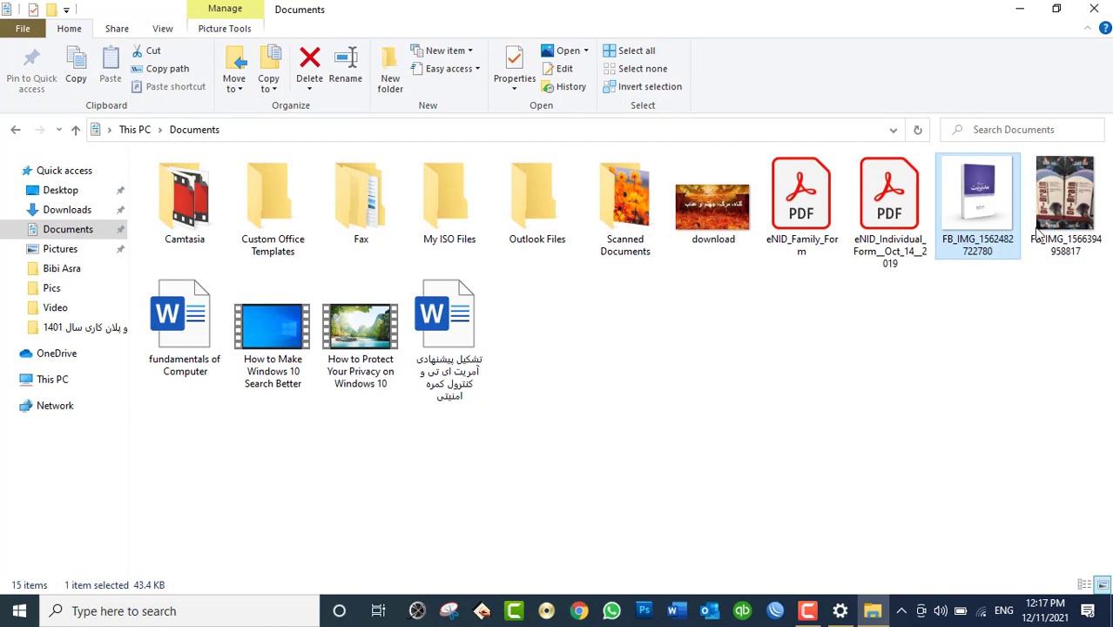
{"action": "left_click", "coordinate": [1058, 216]}
{"action": "double_click", "coordinate": [1057, 216]}
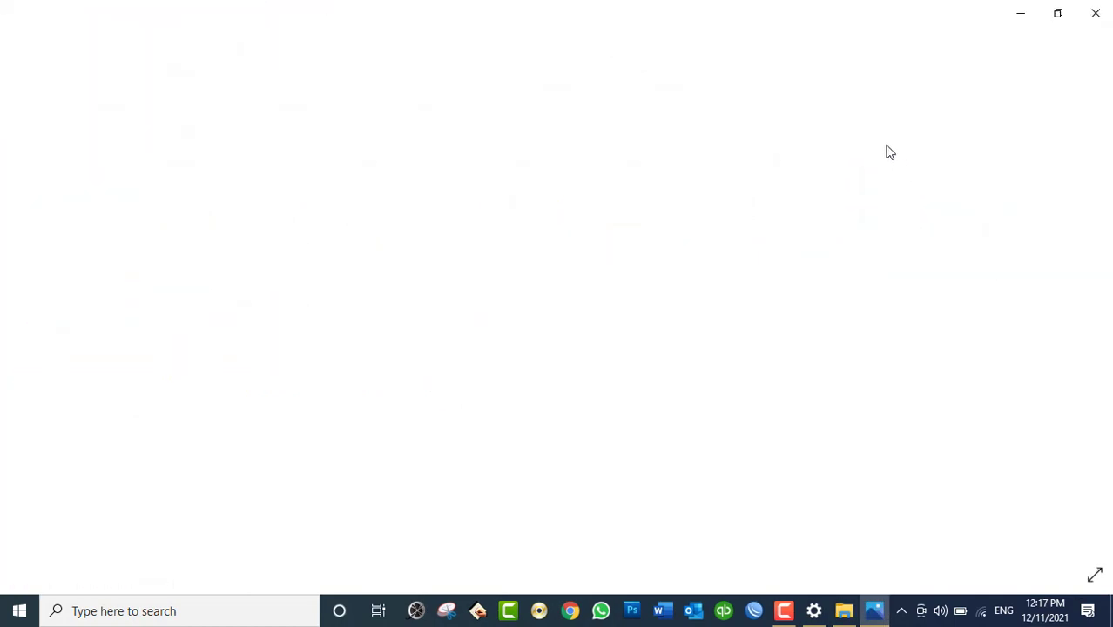
{"action": "key", "text": "alt+F4"}
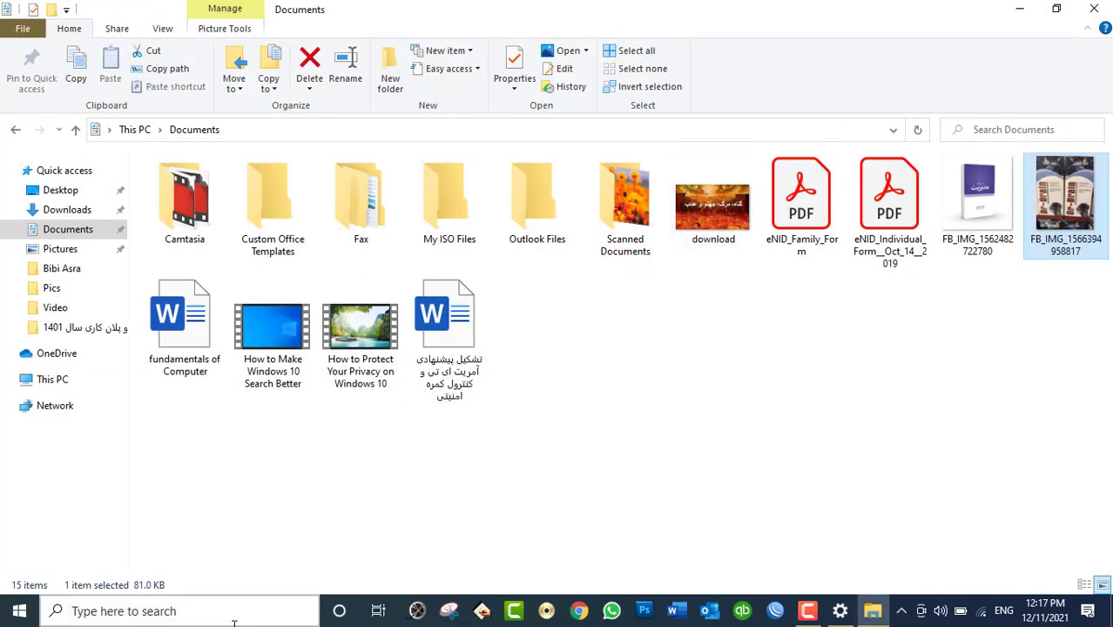
- Search Windows for documents matching "FB_IMG_15" and dismiss the search
{"action": "left_click", "coordinate": [225, 616]}
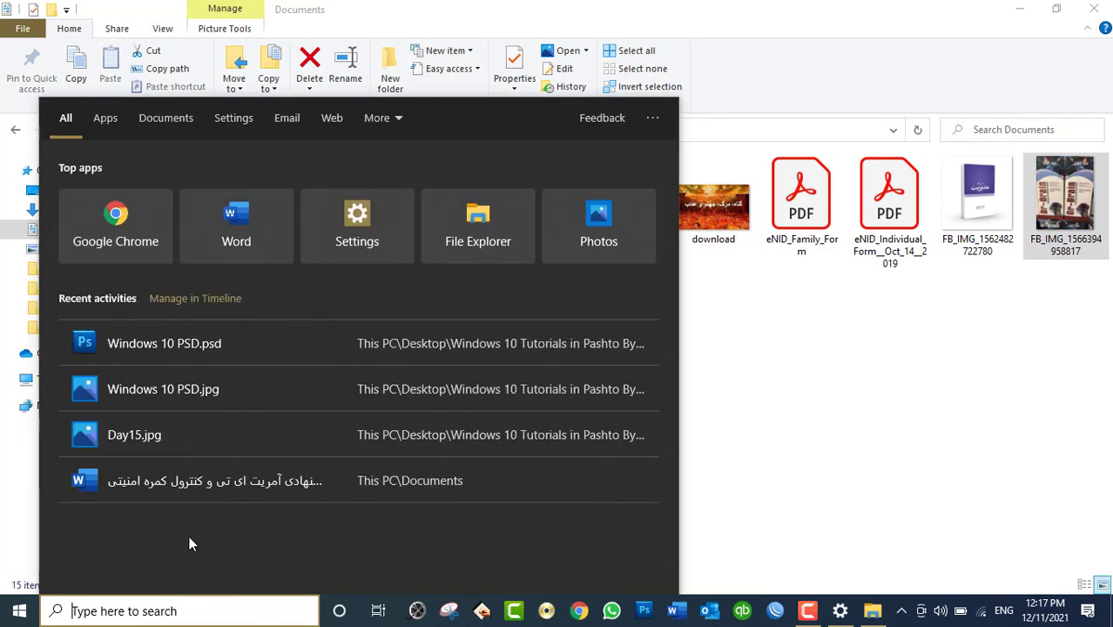
{"action": "left_click", "coordinate": [106, 120]}
{"action": "left_click", "coordinate": [167, 116]}
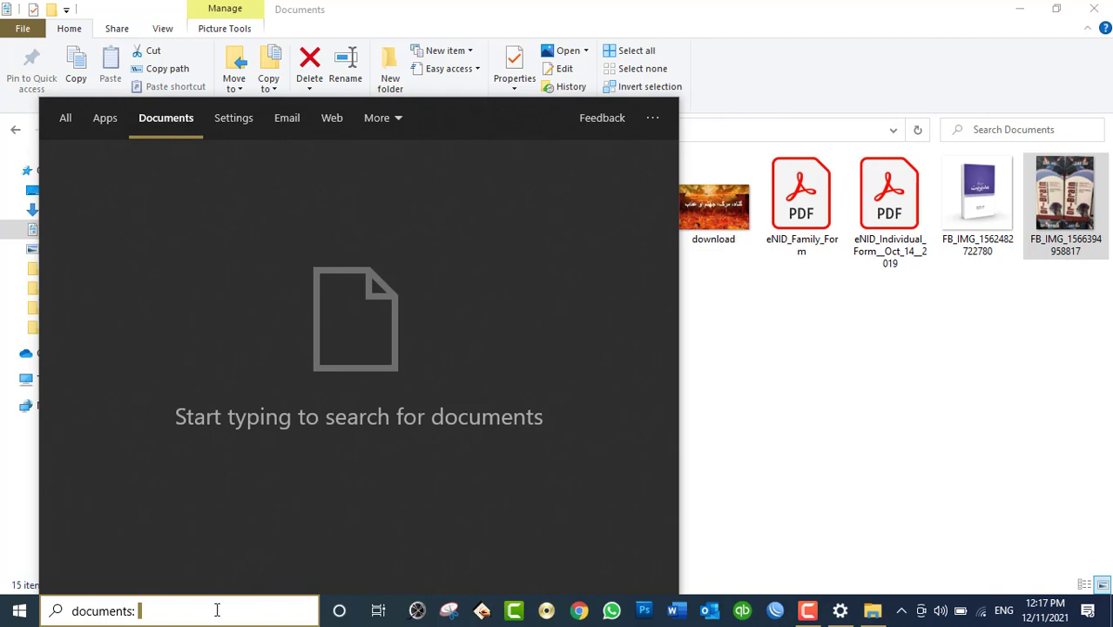
{"action": "type", "text": "FB"}
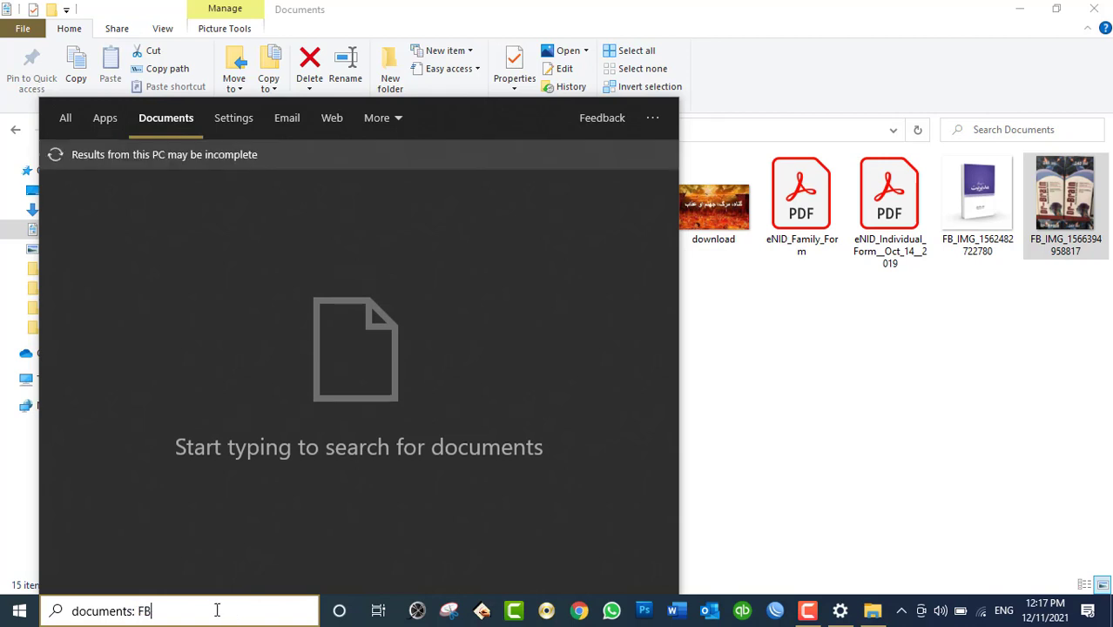
{"action": "type", "text": "_"}
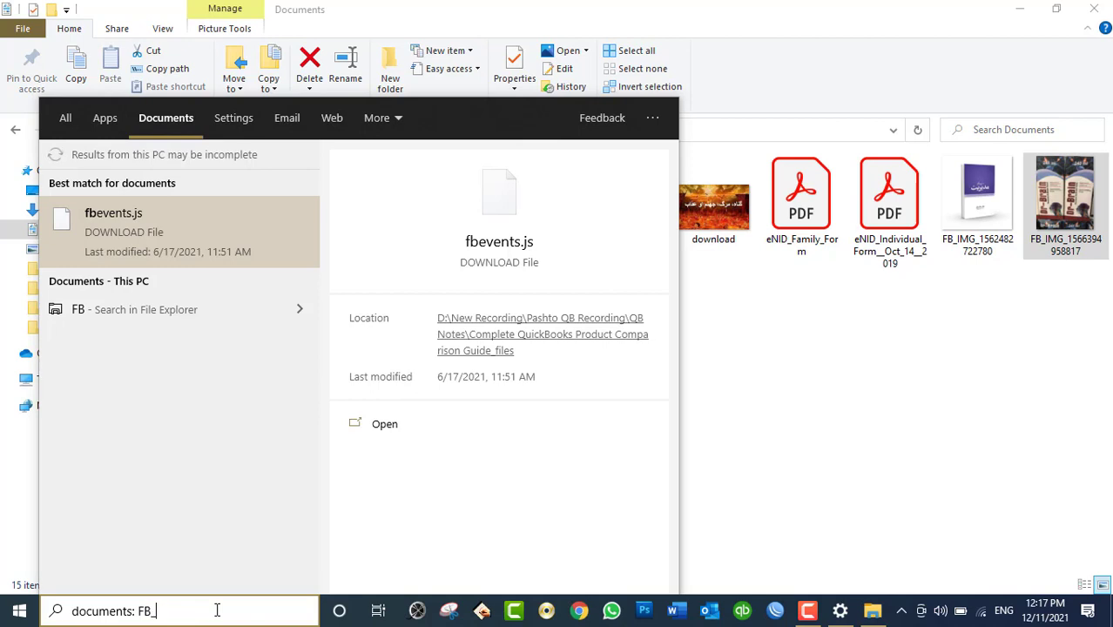
{"action": "type", "text": "IMG"}
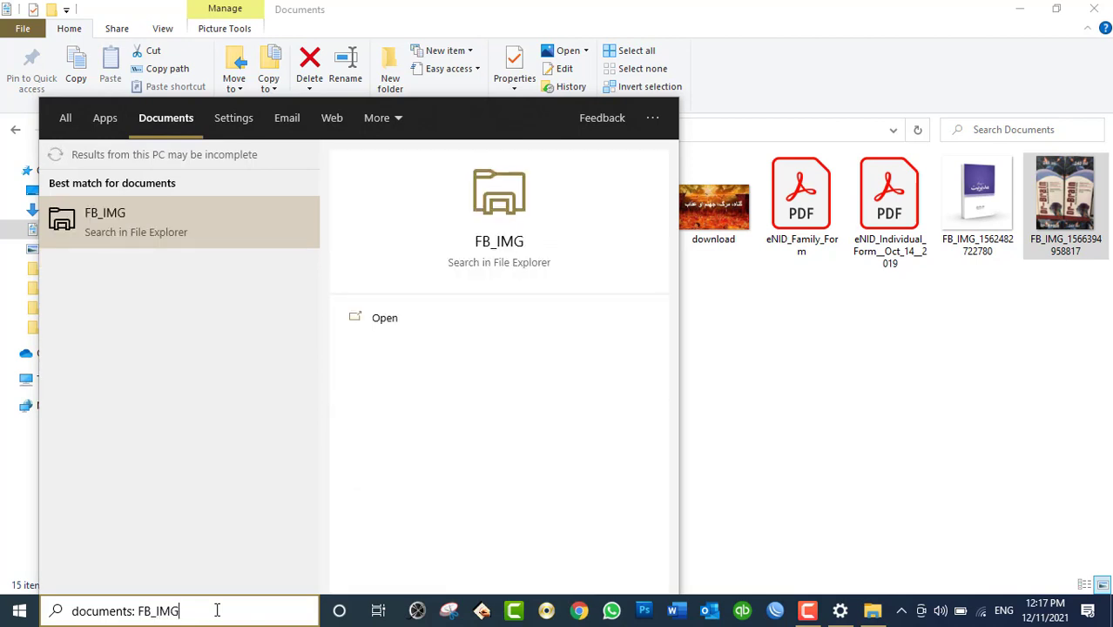
{"action": "type", "text": "_"}
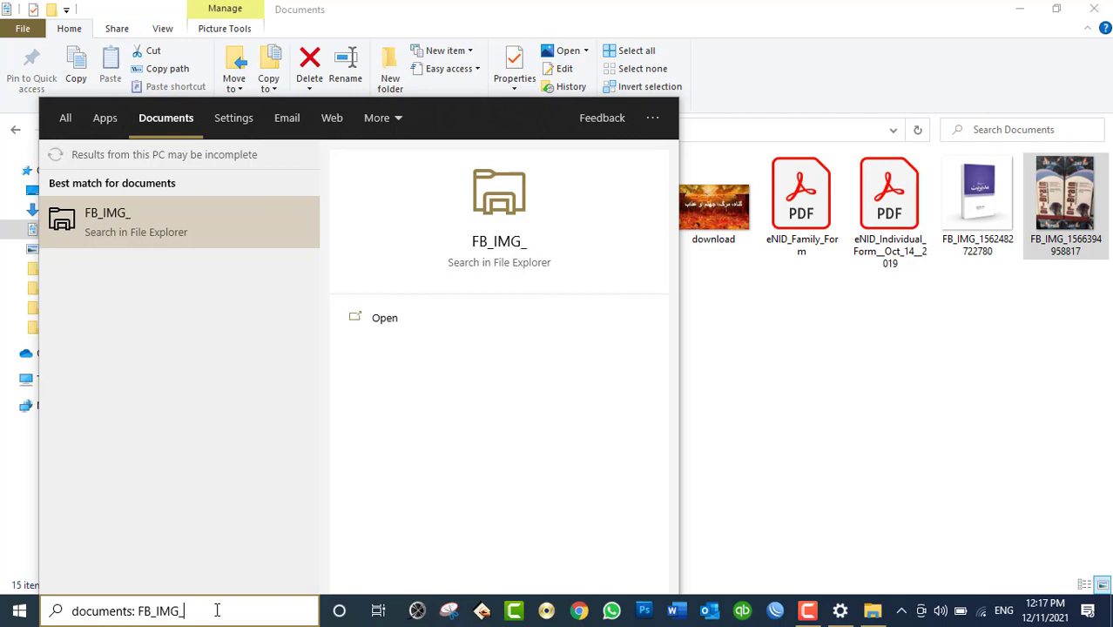
{"action": "type", "text": "15"}
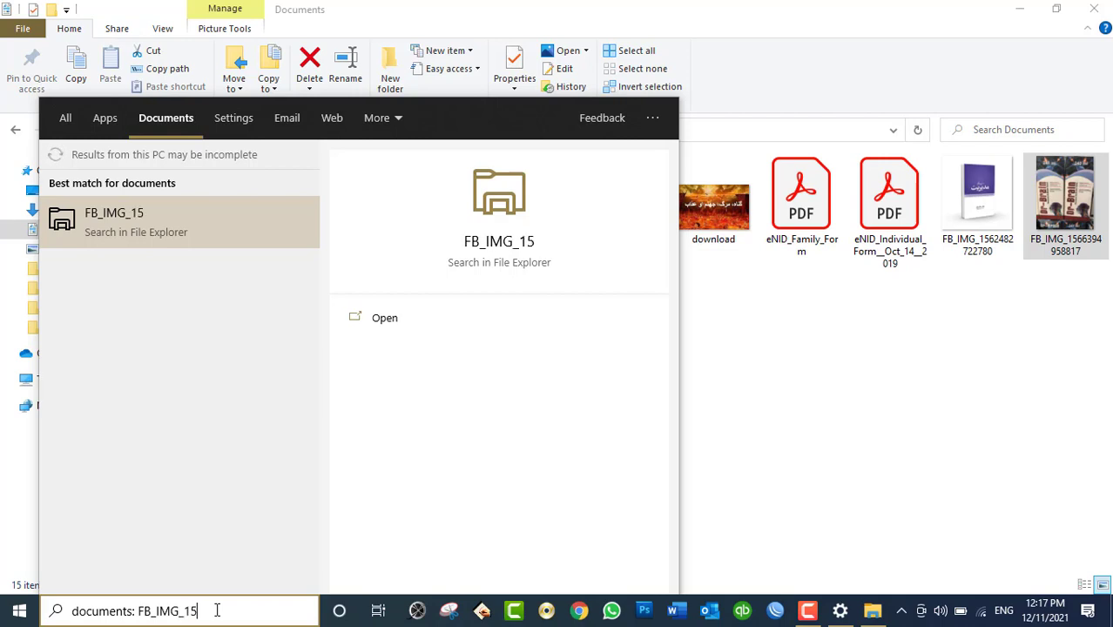
{"action": "key", "text": "Escape"}
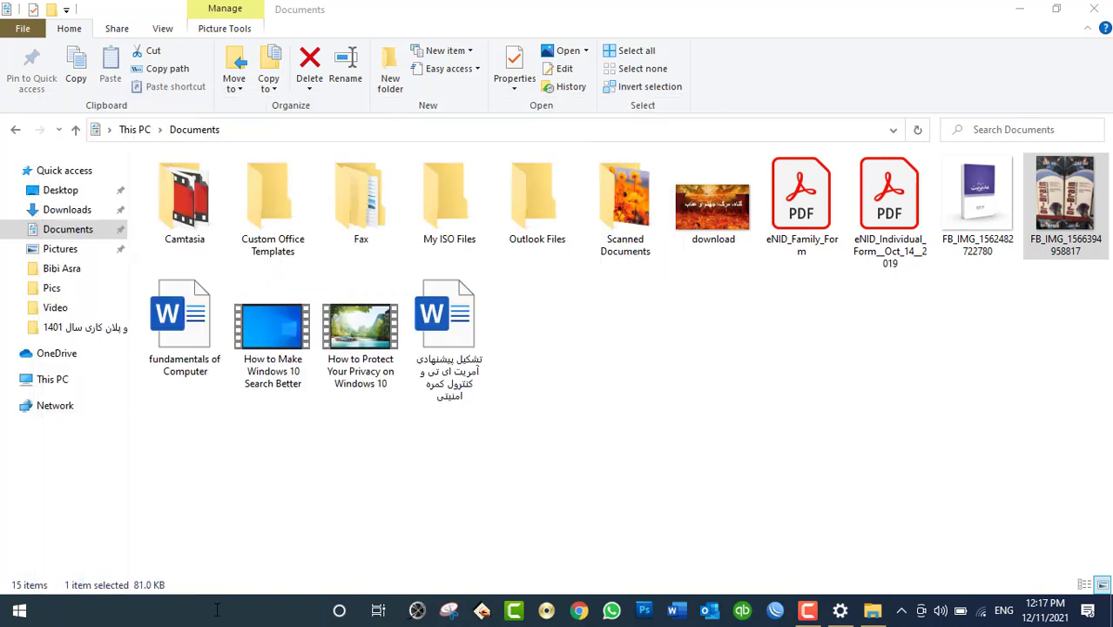
{"action": "left_click", "coordinate": [1065, 225]}
{"action": "left_click", "coordinate": [1071, 228]}
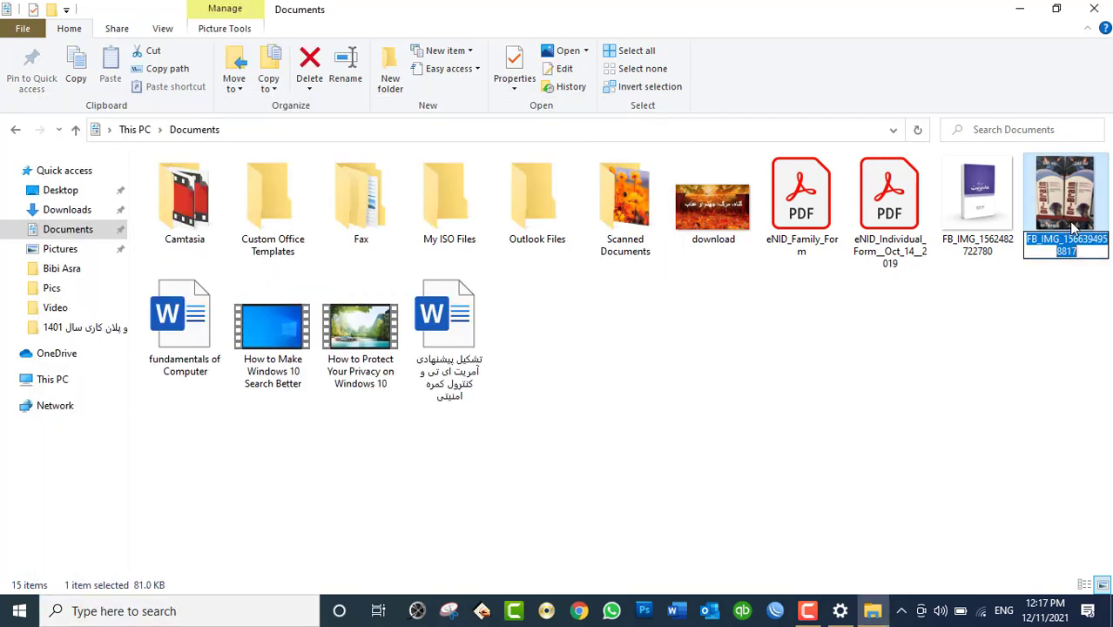
{"action": "type", "text": "Khan"}
{"action": "left_click", "coordinate": [1001, 223]}
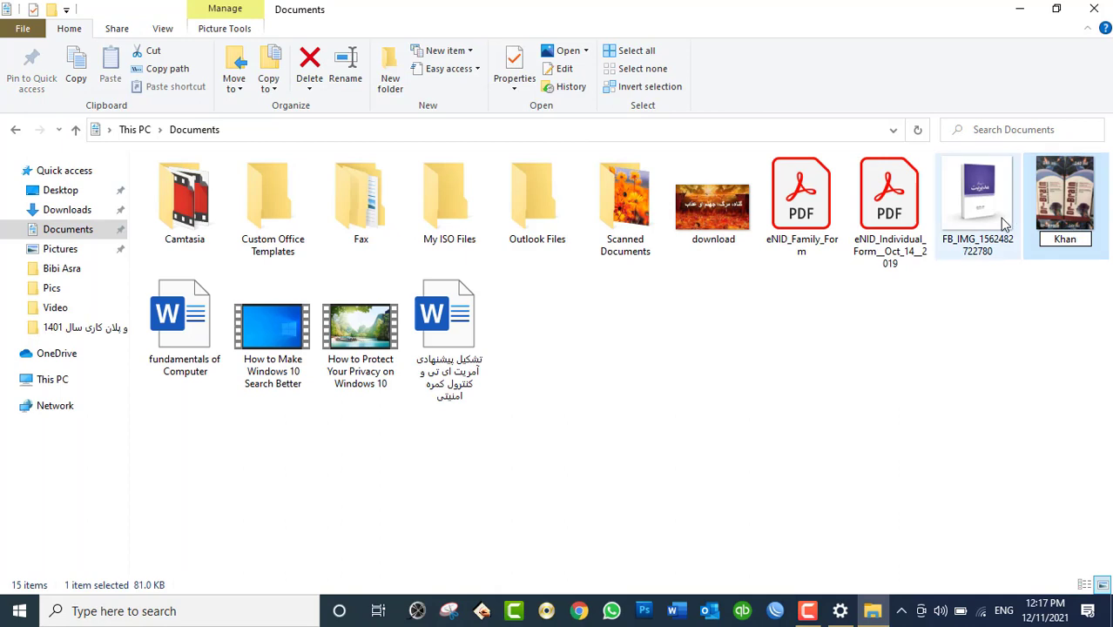
{"action": "left_click", "coordinate": [1002, 223]}
{"action": "type", "text": "Islam"}
{"action": "key", "text": "Return"}
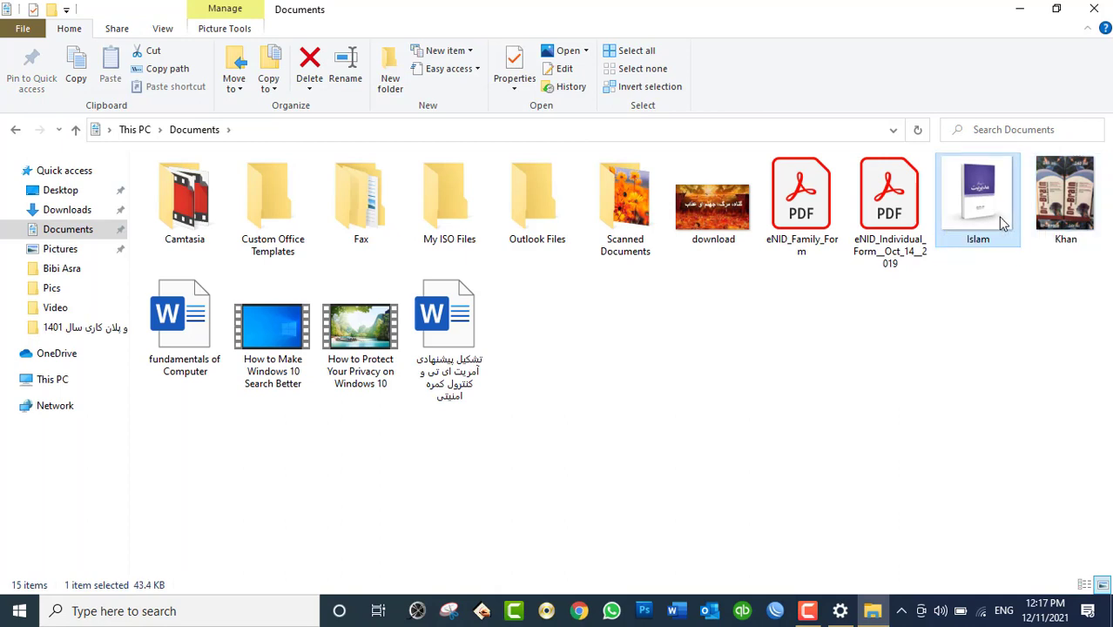
- Search Windows for "Khan", view the best-match image khan-farsi, and close it along with the Documents folder
{"action": "left_click", "coordinate": [188, 611]}
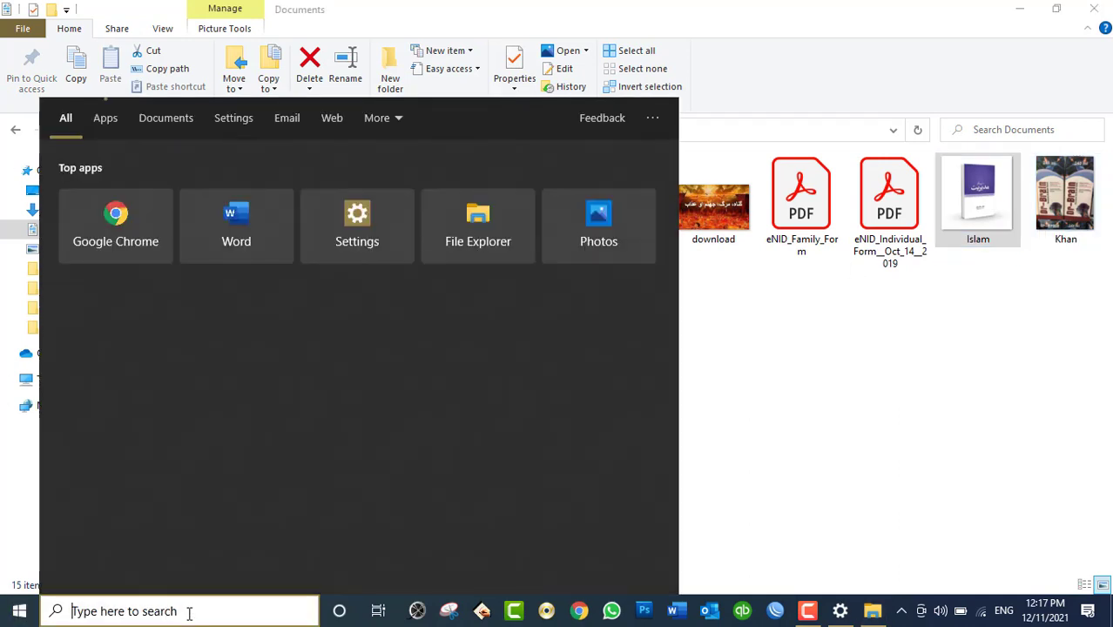
{"action": "type", "text": "Khan"}
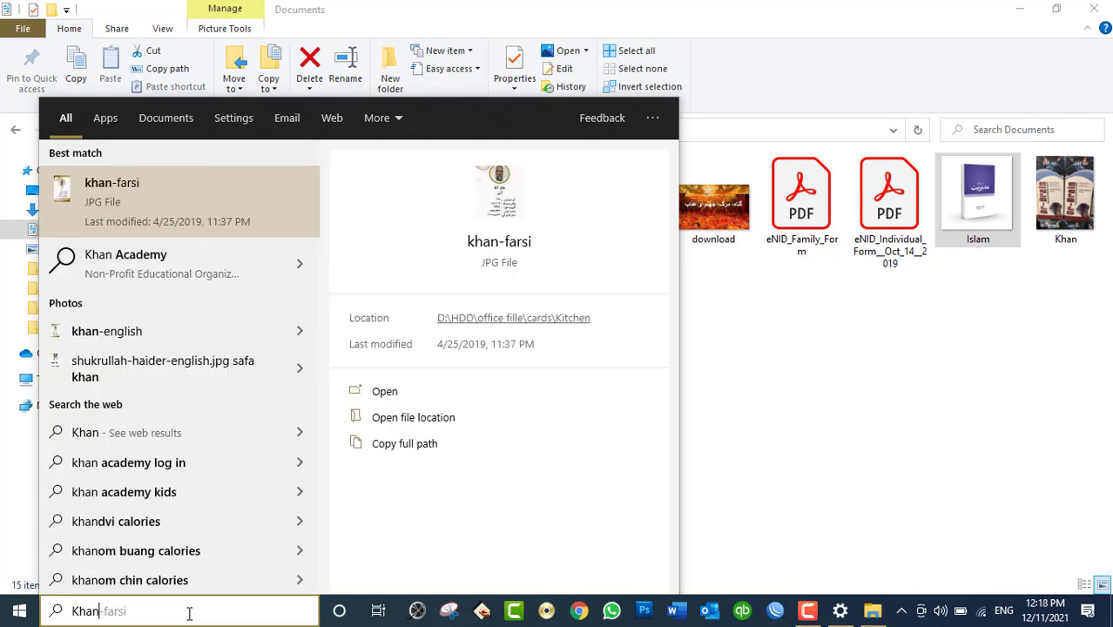
{"action": "key", "text": "Return"}
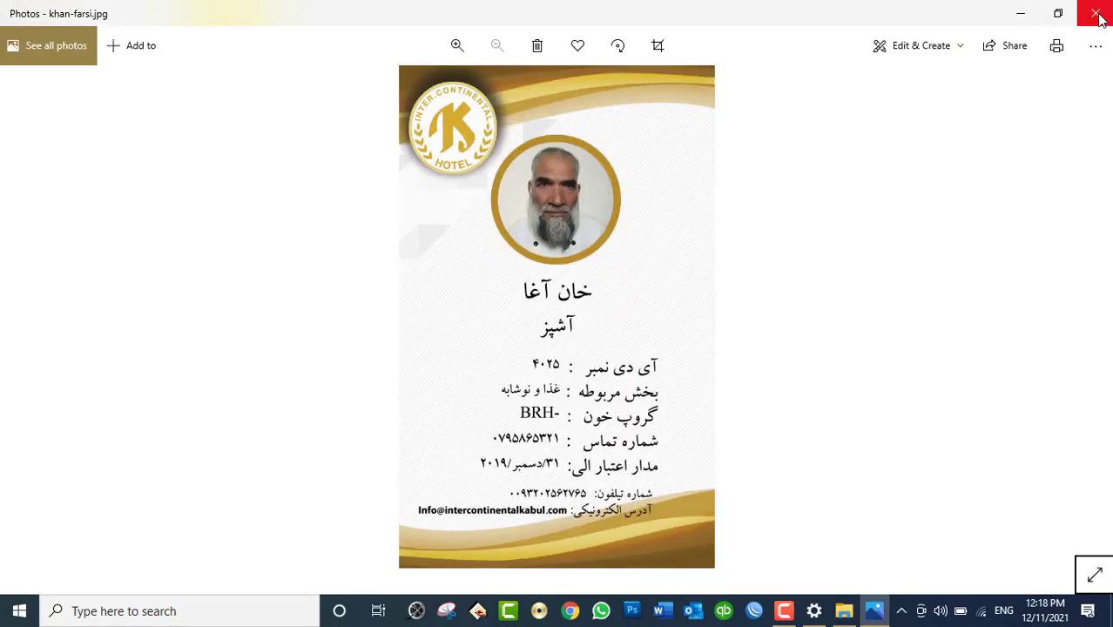
{"action": "left_click", "coordinate": [1099, 19]}
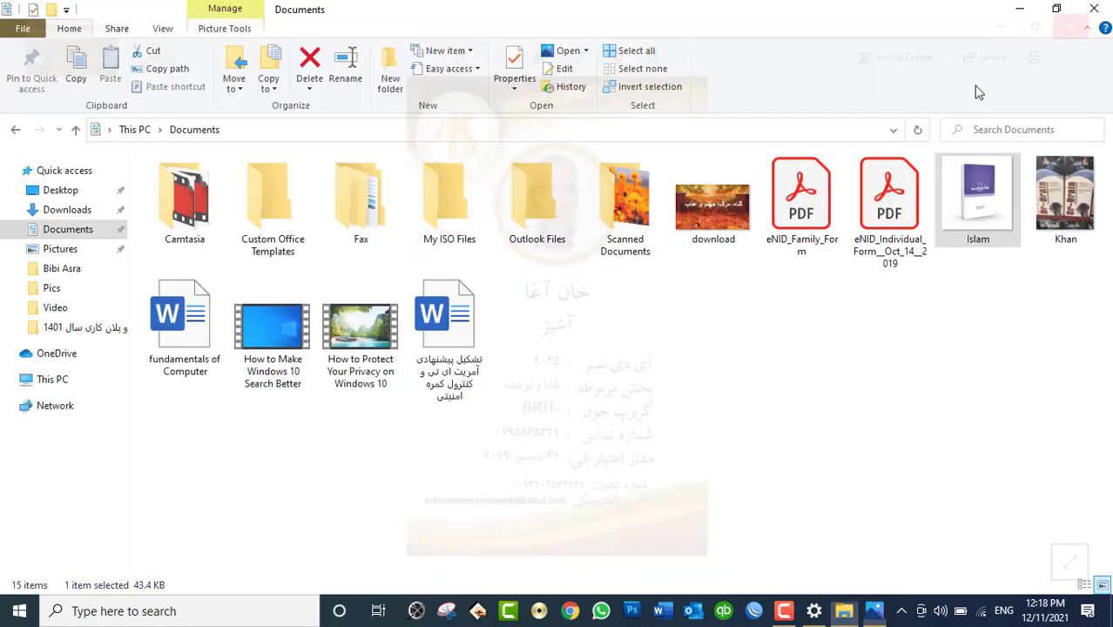
{"action": "left_click", "coordinate": [1096, 8]}
- Search Windows for documents matching "Islam" and select the MS Excel tags result
{"action": "left_click", "coordinate": [228, 617]}
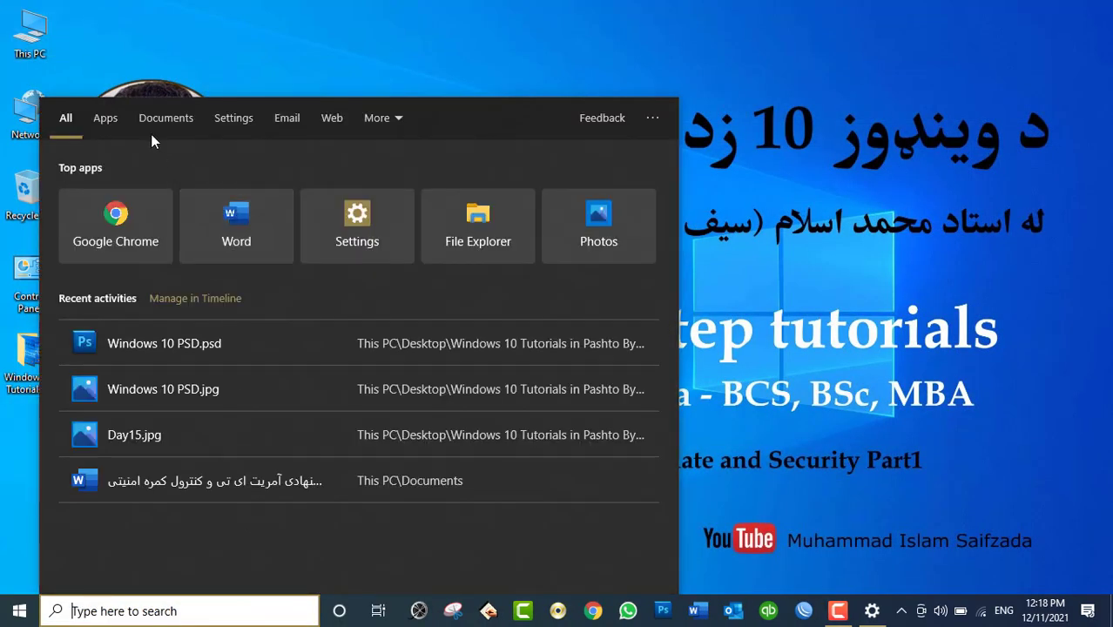
{"action": "left_click", "coordinate": [153, 122]}
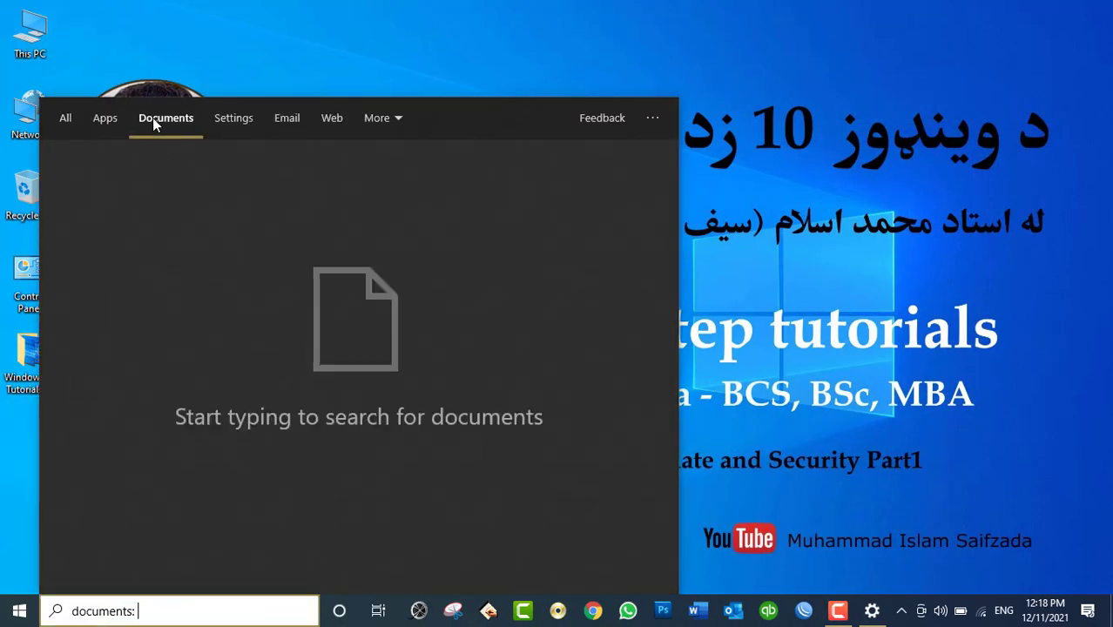
{"action": "left_click", "coordinate": [105, 120]}
{"action": "left_click", "coordinate": [161, 121]}
{"action": "type", "text": "Islam"}
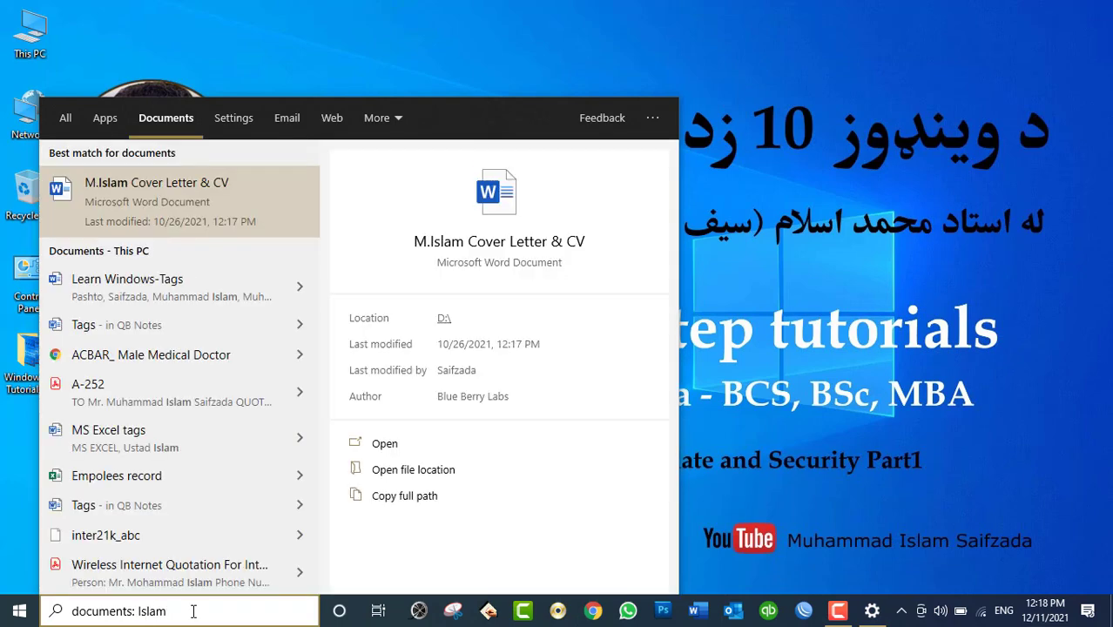
{"action": "key", "text": "Down"}
{"action": "key", "text": "Down"}
{"action": "key", "text": "Down"}
{"action": "key", "text": "Down"}
{"action": "key", "text": "Down"}
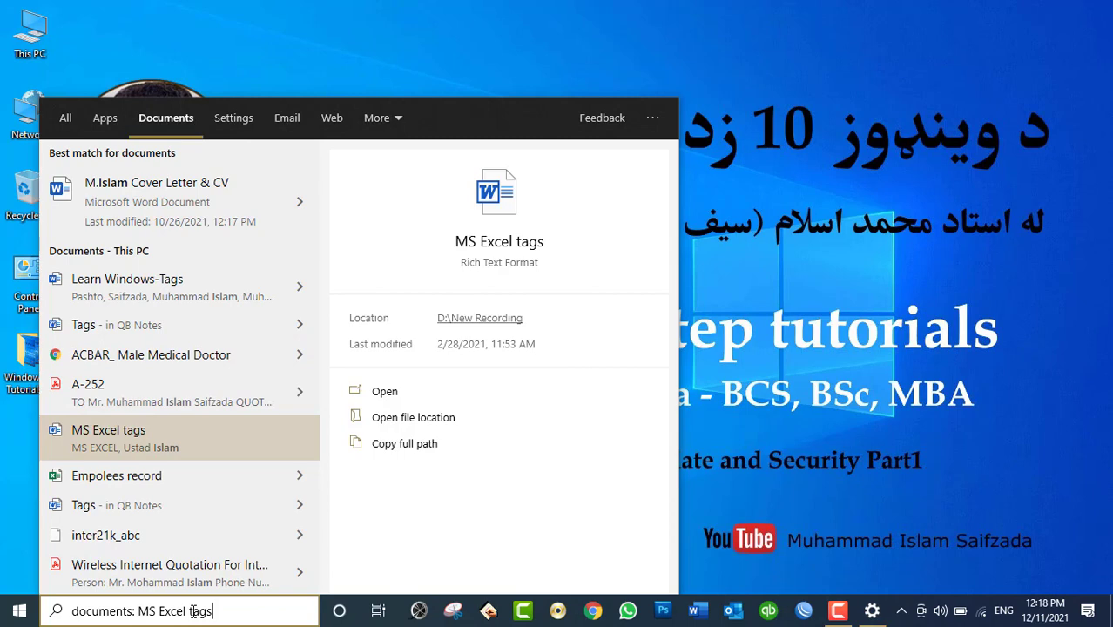
{"action": "key", "text": "Escape"}
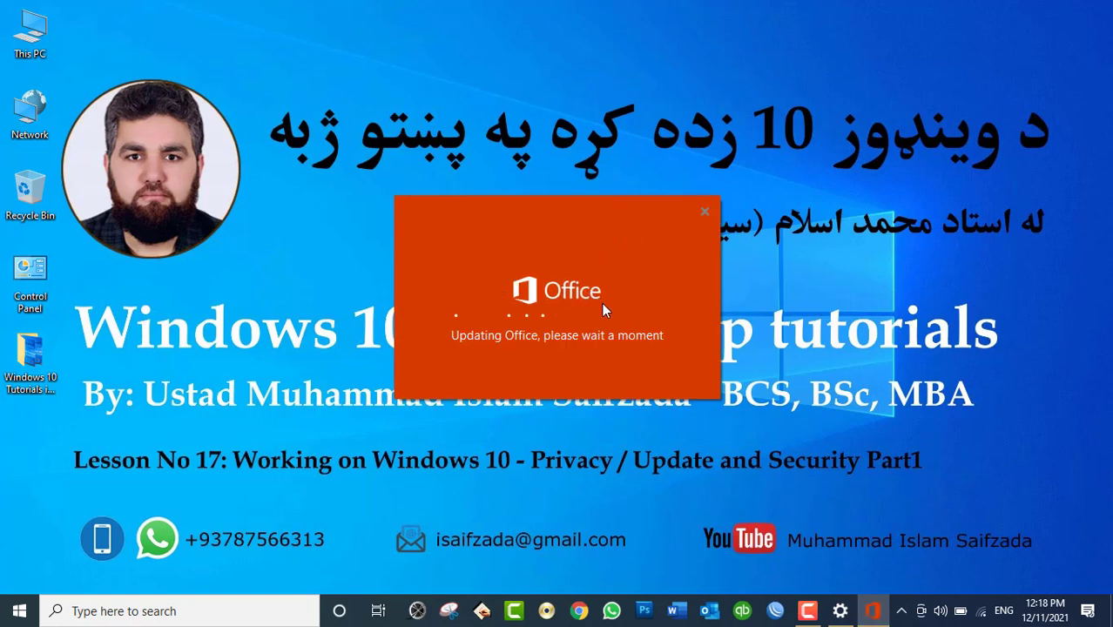
- Close the Office update window and view the frequent apps and recent documents in Windows search
{"action": "left_click", "coordinate": [704, 209]}
{"action": "left_click", "coordinate": [152, 610]}
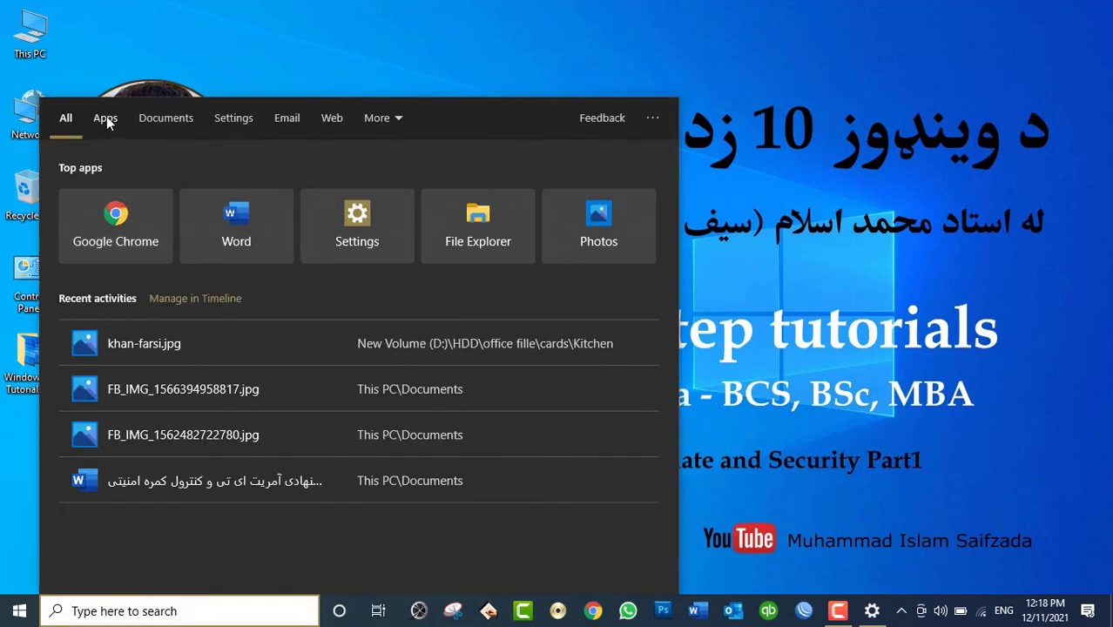
{"action": "left_click", "coordinate": [106, 117]}
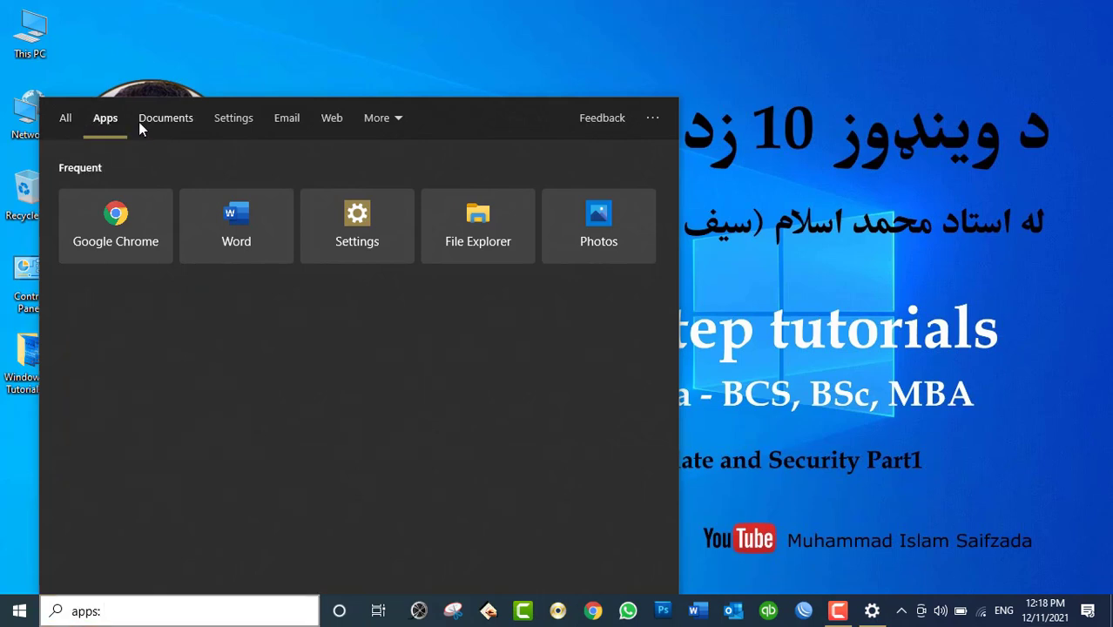
{"action": "left_click", "coordinate": [142, 121]}
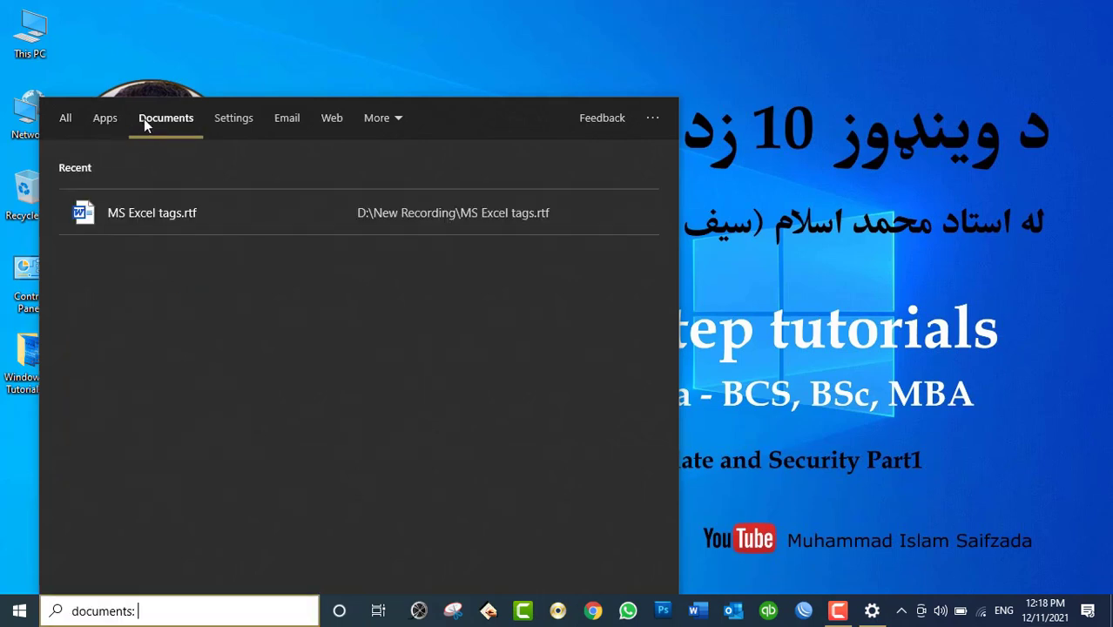
- Clear the device search history in the search Permissions & History settings and minimize the Settings window
{"action": "left_click", "coordinate": [872, 612]}
{"action": "left_click", "coordinate": [341, 403]}
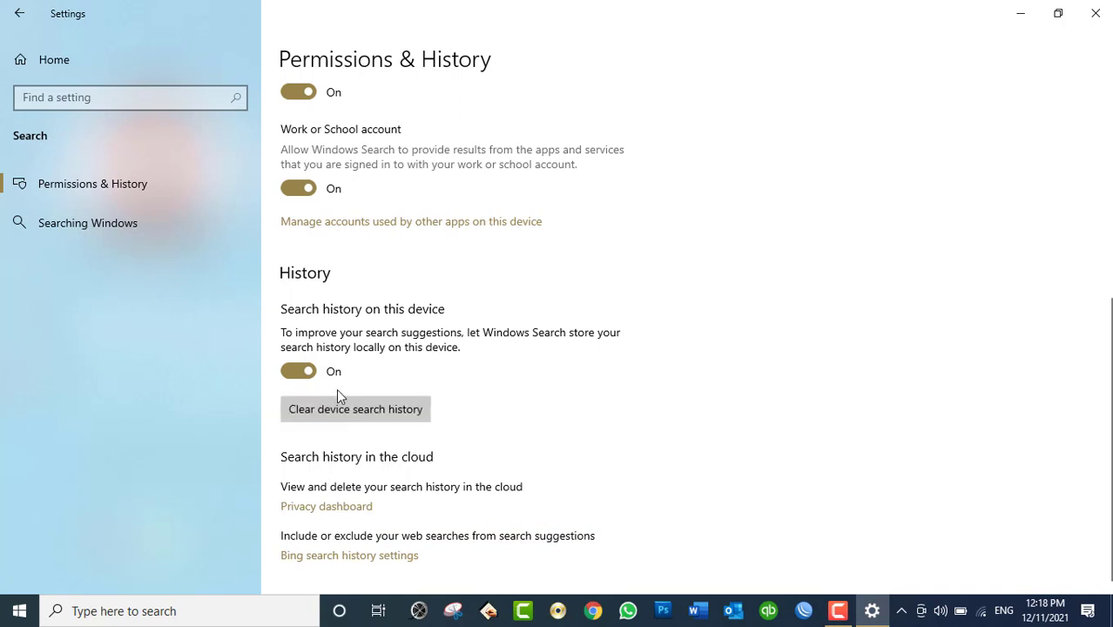
{"action": "left_click", "coordinate": [296, 371]}
{"action": "left_click", "coordinate": [379, 409]}
{"action": "left_click", "coordinate": [867, 612]}
- Check the Documents category of Windows search for recent files, dismiss the search, and close the Settings window
{"action": "left_click", "coordinate": [246, 612]}
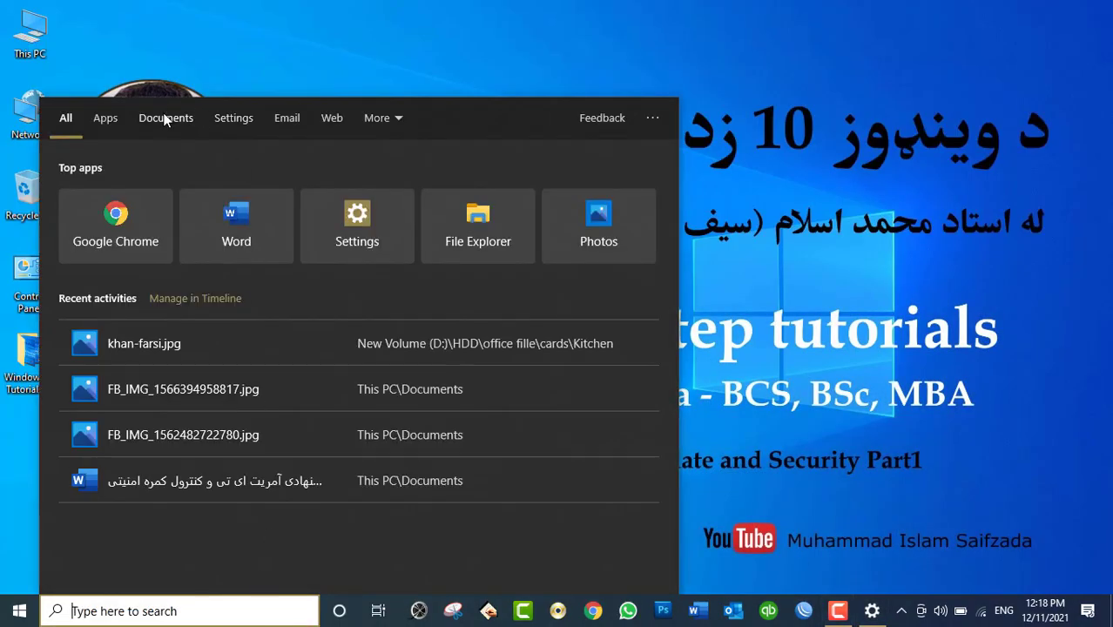
{"action": "left_click", "coordinate": [163, 119]}
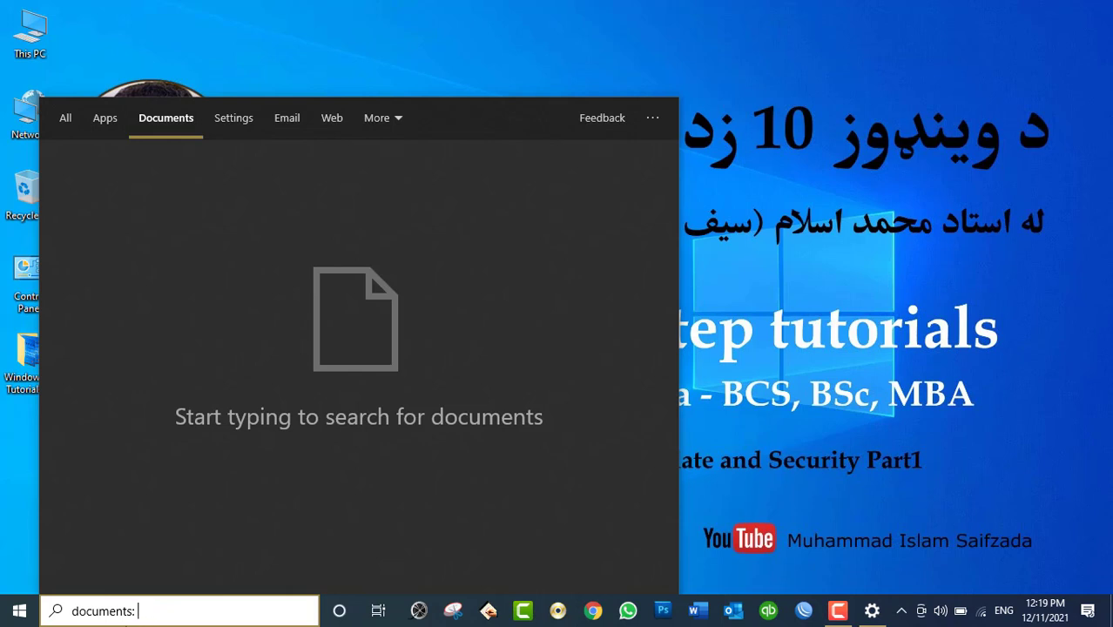
{"action": "left_click", "coordinate": [792, 397]}
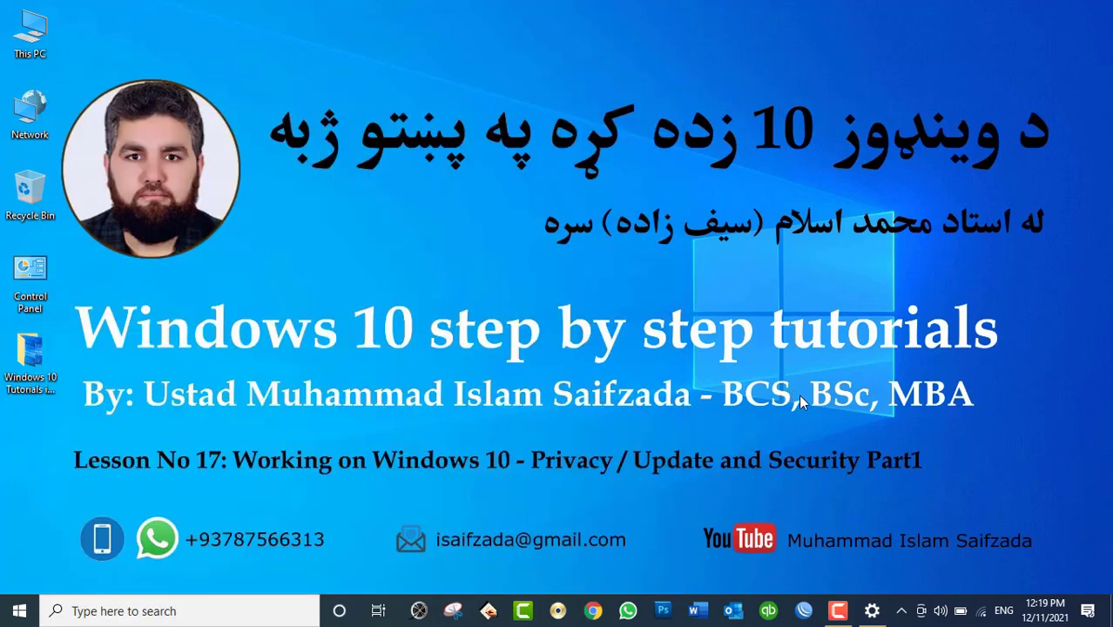
{"action": "left_click", "coordinate": [869, 612]}
{"action": "left_click", "coordinate": [1078, 22]}
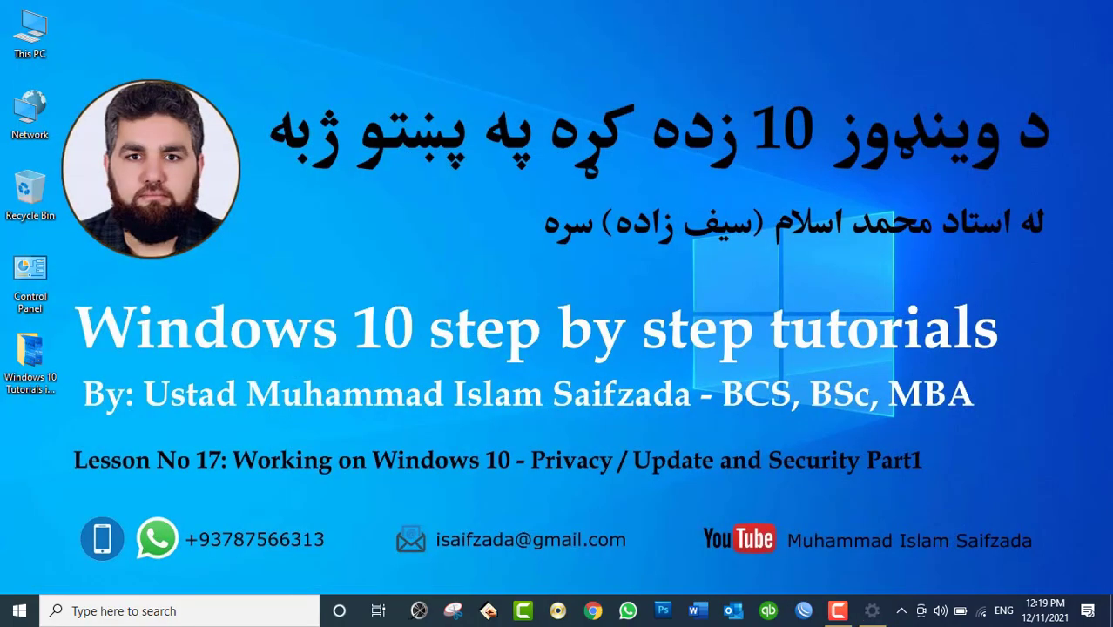
- Open the Privacy category of Windows Settings
{"action": "left_click", "coordinate": [19, 611]}
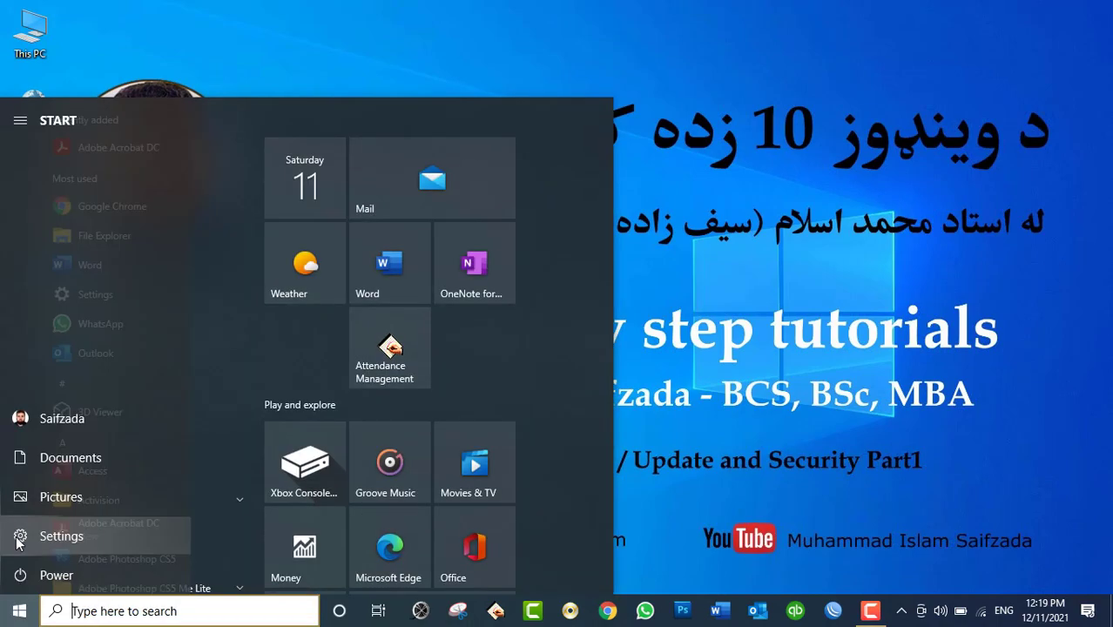
{"action": "left_click", "coordinate": [20, 535]}
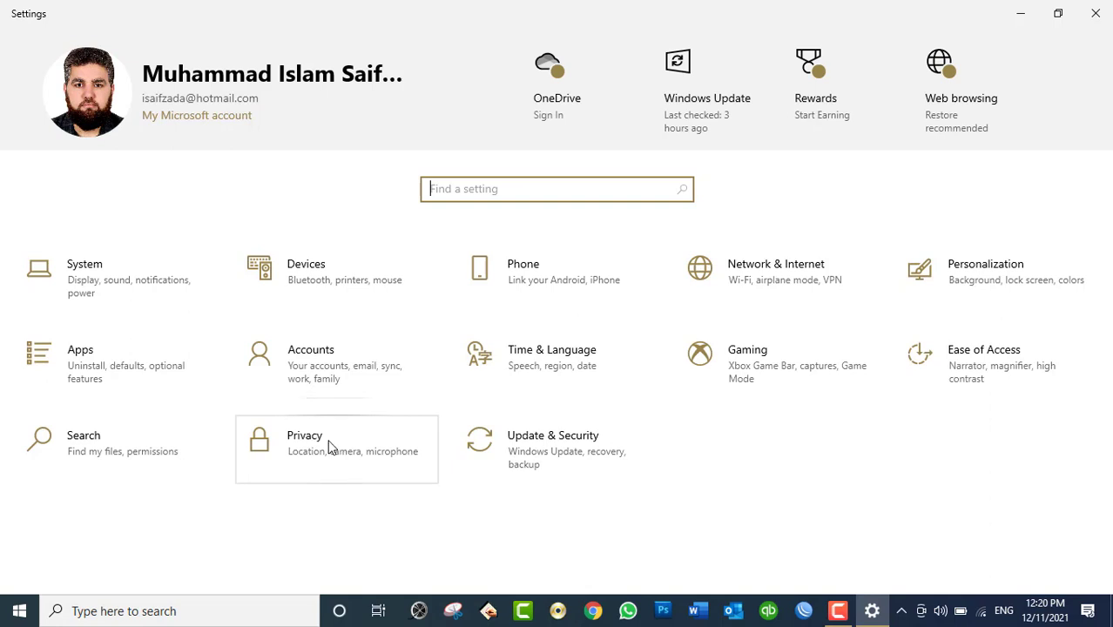
{"action": "left_click", "coordinate": [329, 446]}
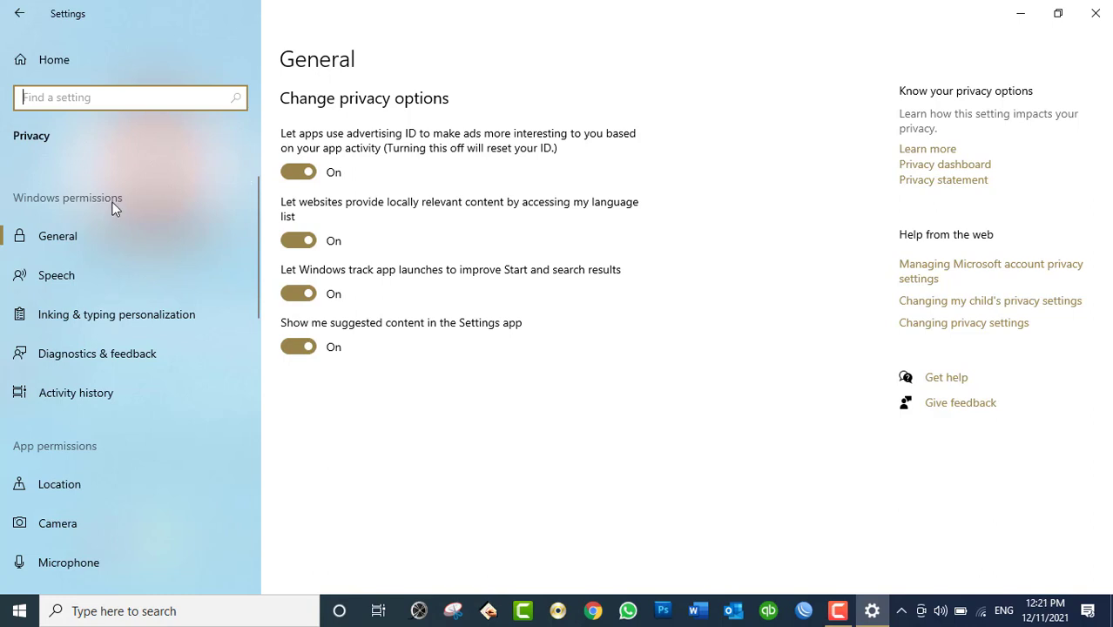
- Look through the Windows permissions and app permissions categories and select the General privacy page
{"action": "scroll", "coordinate": [15, 385], "scroll_direction": "down", "scroll_amount": 3}
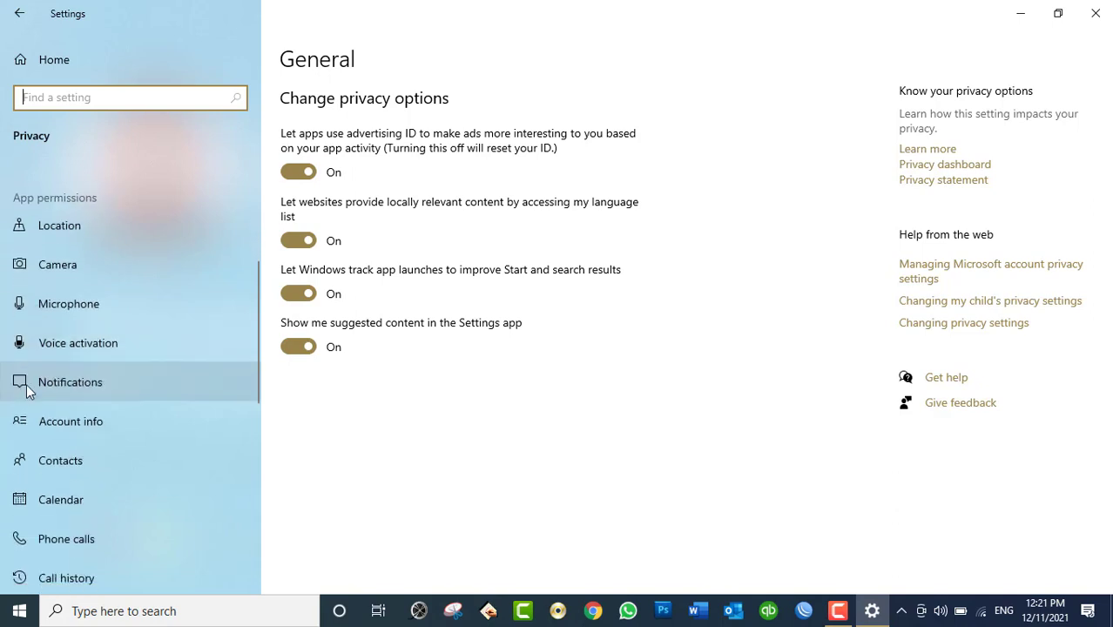
{"action": "scroll", "coordinate": [30, 387], "scroll_direction": "up", "scroll_amount": 1}
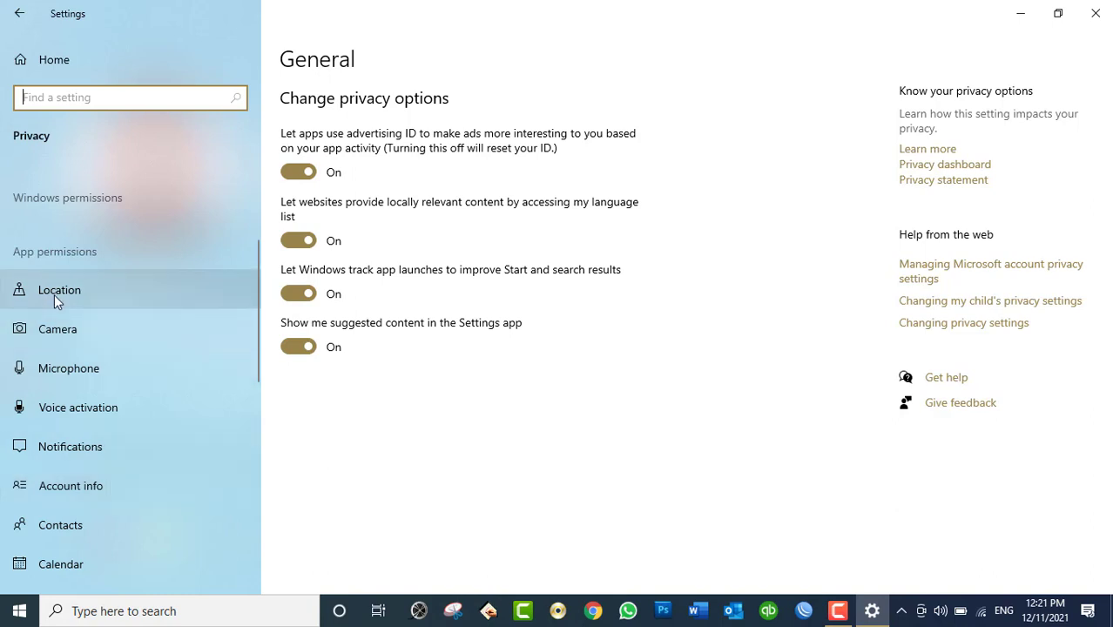
{"action": "scroll", "coordinate": [91, 426], "scroll_direction": "down", "scroll_amount": 3}
{"action": "scroll", "coordinate": [95, 448], "scroll_direction": "up", "scroll_amount": 5}
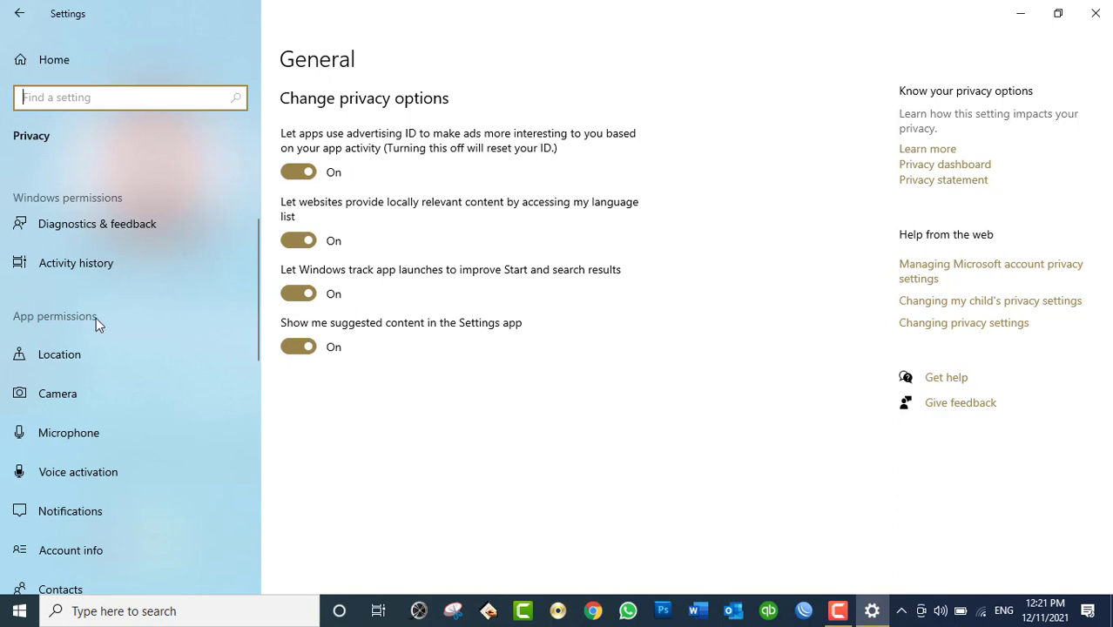
{"action": "scroll", "coordinate": [96, 327], "scroll_direction": "up", "scroll_amount": 3}
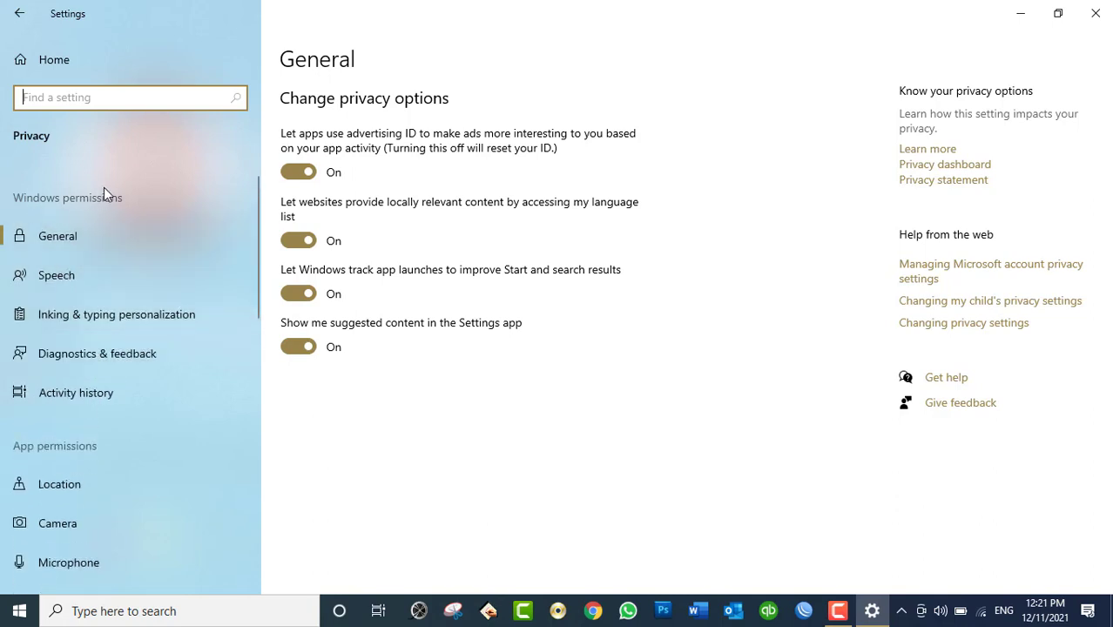
{"action": "left_click", "coordinate": [83, 231]}
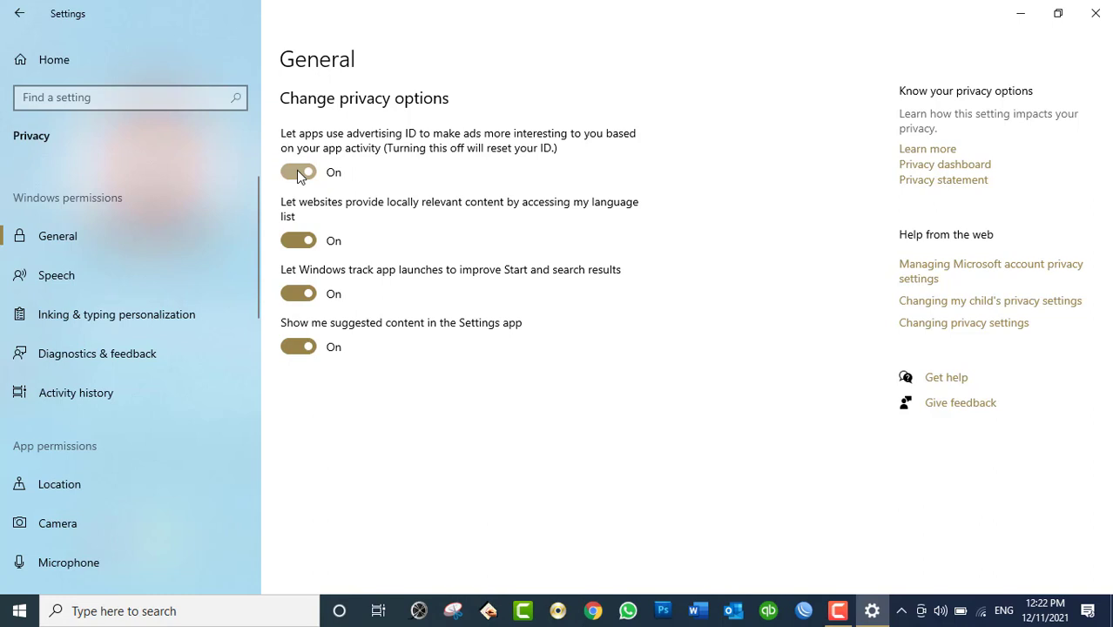
- Turn the advertising ID option off and back on in the General privacy options, and view the app permissions
{"action": "left_click", "coordinate": [285, 173]}
{"action": "left_click", "coordinate": [306, 241]}
{"action": "left_click", "coordinate": [306, 172]}
{"action": "scroll", "coordinate": [81, 455], "scroll_direction": "down", "scroll_amount": 3}
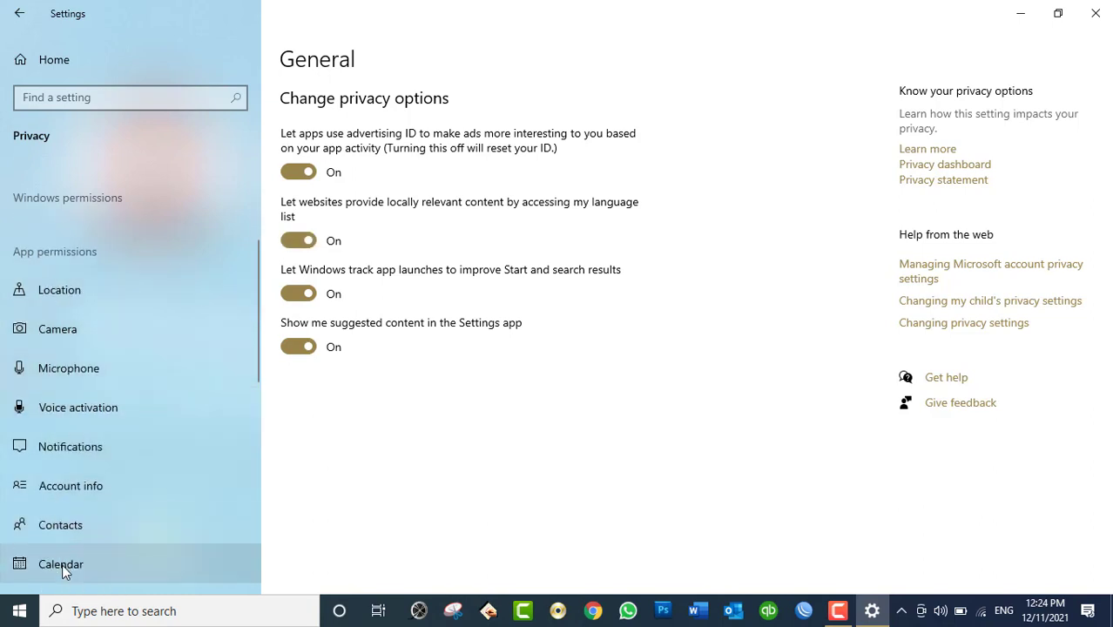
{"action": "scroll", "coordinate": [99, 440], "scroll_direction": "up", "scroll_amount": 3}
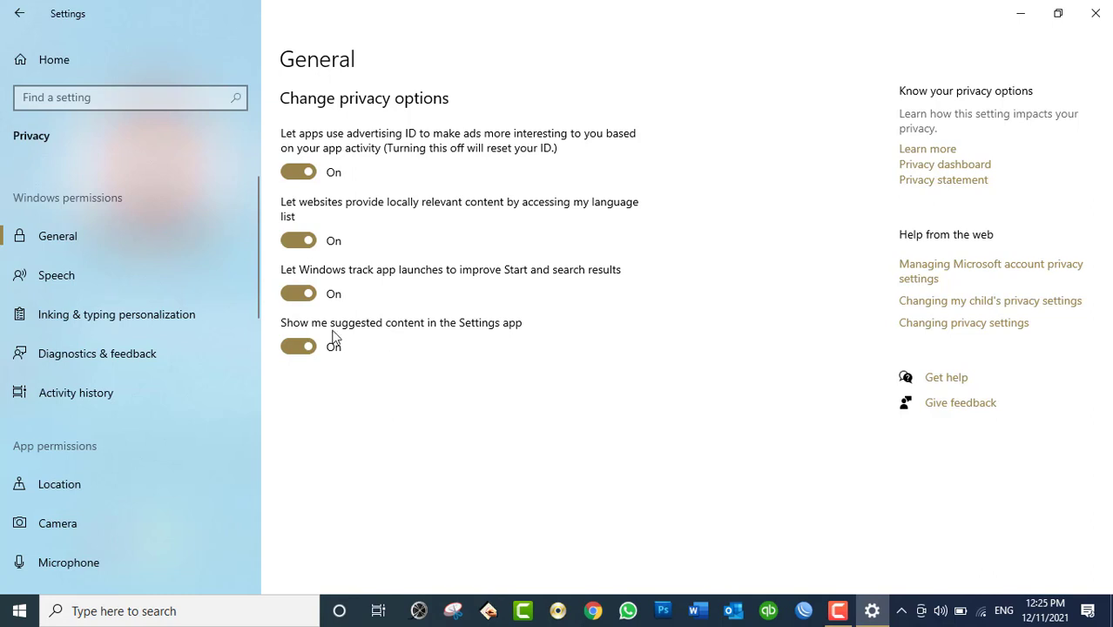
- Turn off online speech recognition in the Speech privacy settings
{"action": "left_click", "coordinate": [153, 290]}
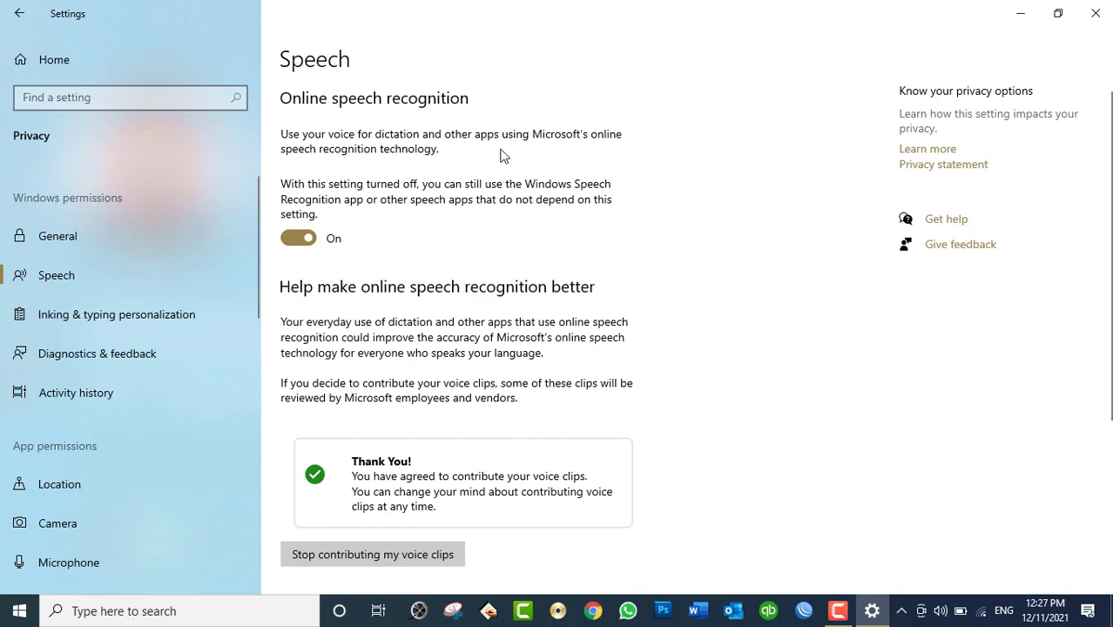
{"action": "left_click", "coordinate": [298, 236]}
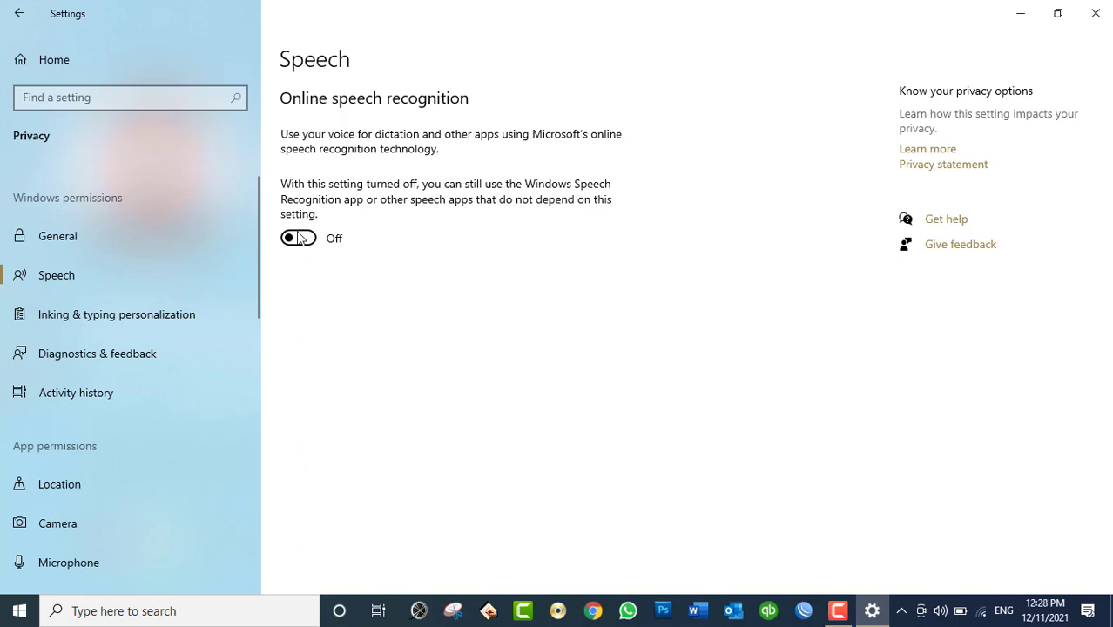
- Turn the Getting to know you option off and back on in the Inking & typing personalization settings
{"action": "left_click", "coordinate": [99, 317]}
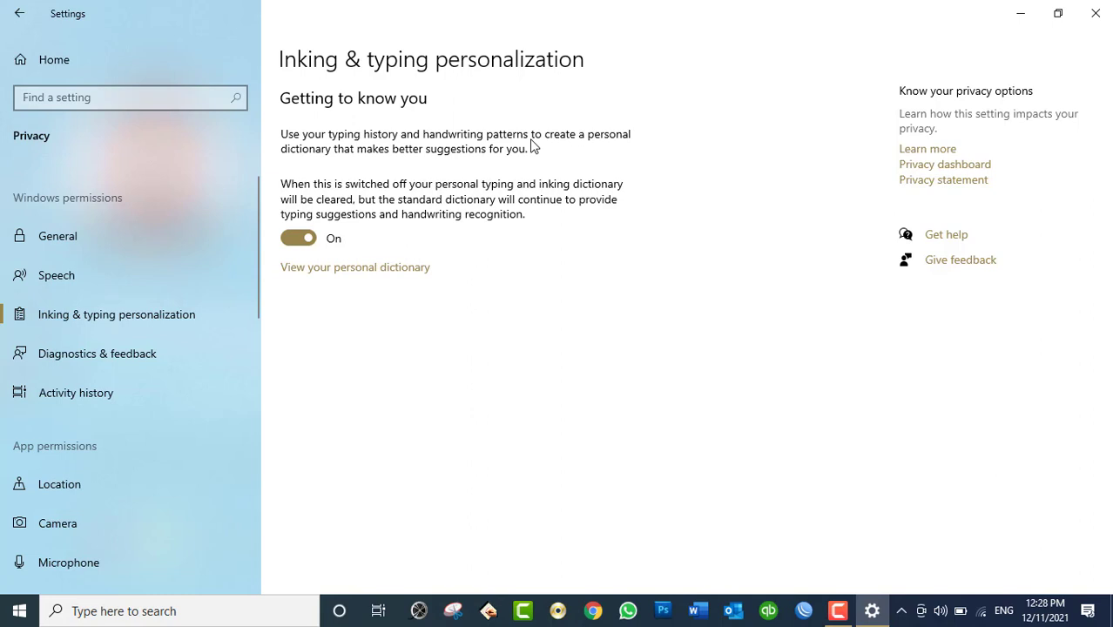
{"action": "left_click", "coordinate": [296, 239]}
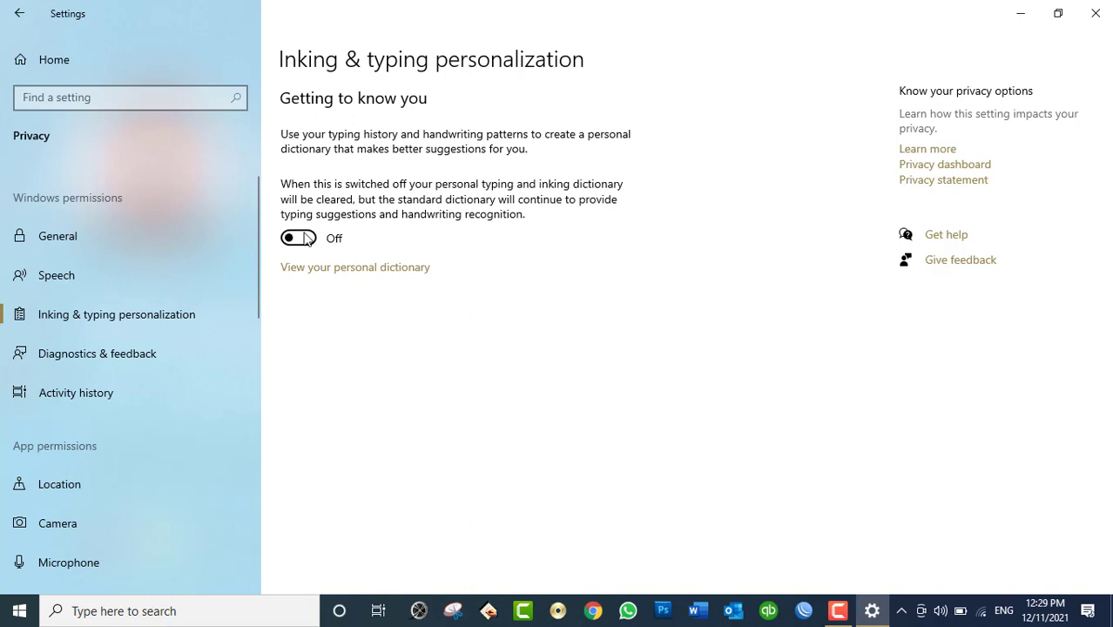
{"action": "left_click", "coordinate": [305, 239]}
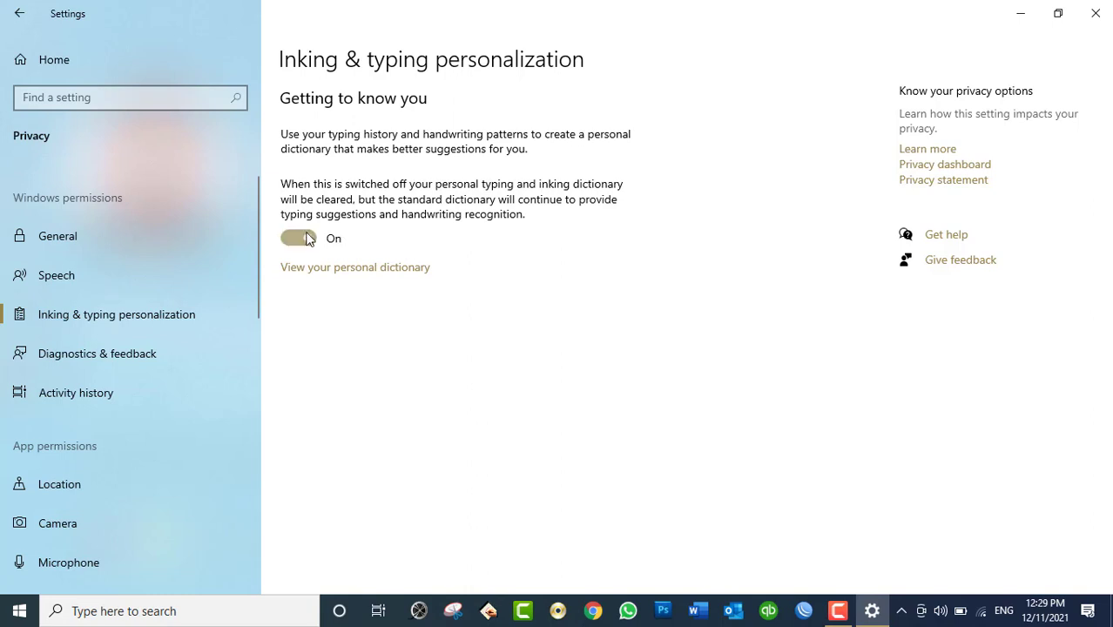
- Open the Diagnostics & feedback settings and switch the diagnostic data level to Required, then back to Optional
{"action": "left_click", "coordinate": [127, 366]}
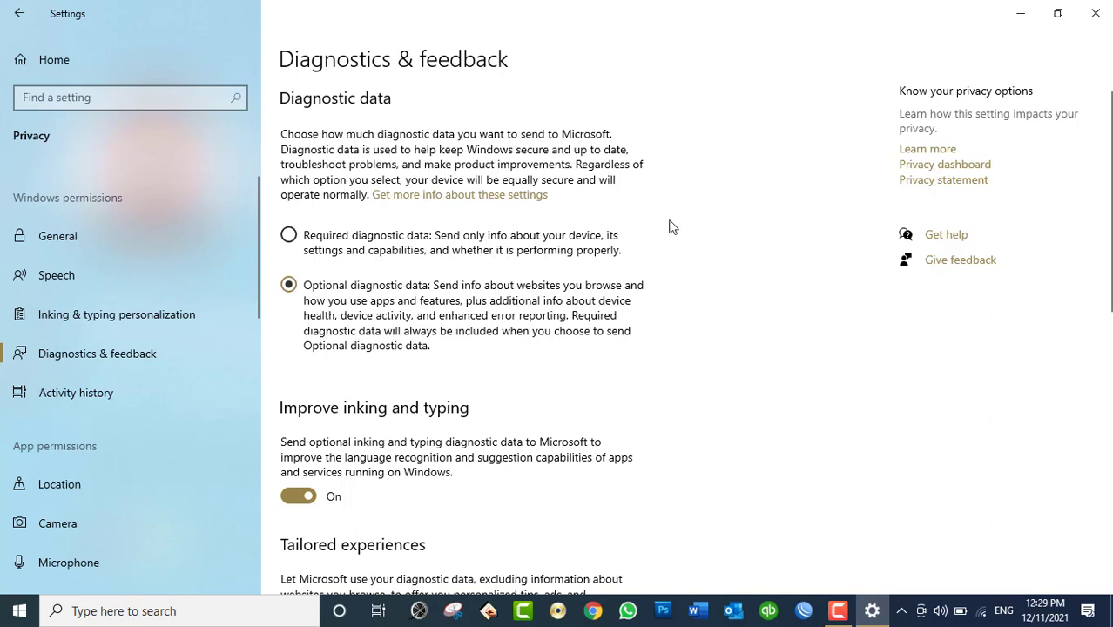
{"action": "left_click", "coordinate": [289, 236]}
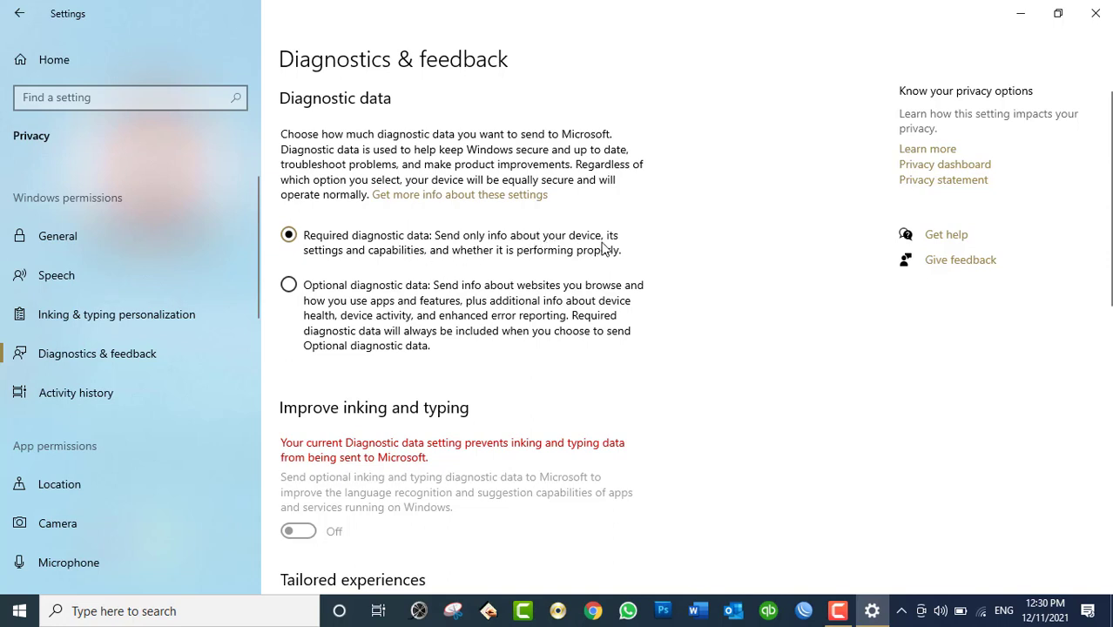
{"action": "left_click", "coordinate": [293, 288]}
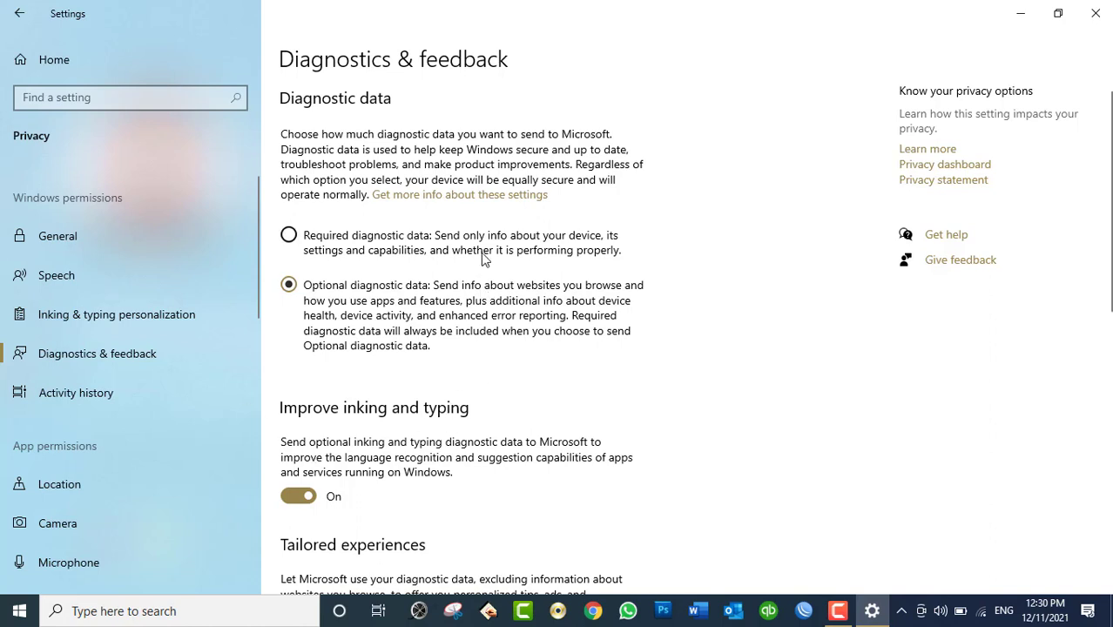
- Examine the inking and typing, tailored experiences, view diagnostic data and delete diagnostic data sections of Diagnostics & feedback
{"action": "scroll", "coordinate": [486, 257], "scroll_direction": "down", "scroll_amount": 1}
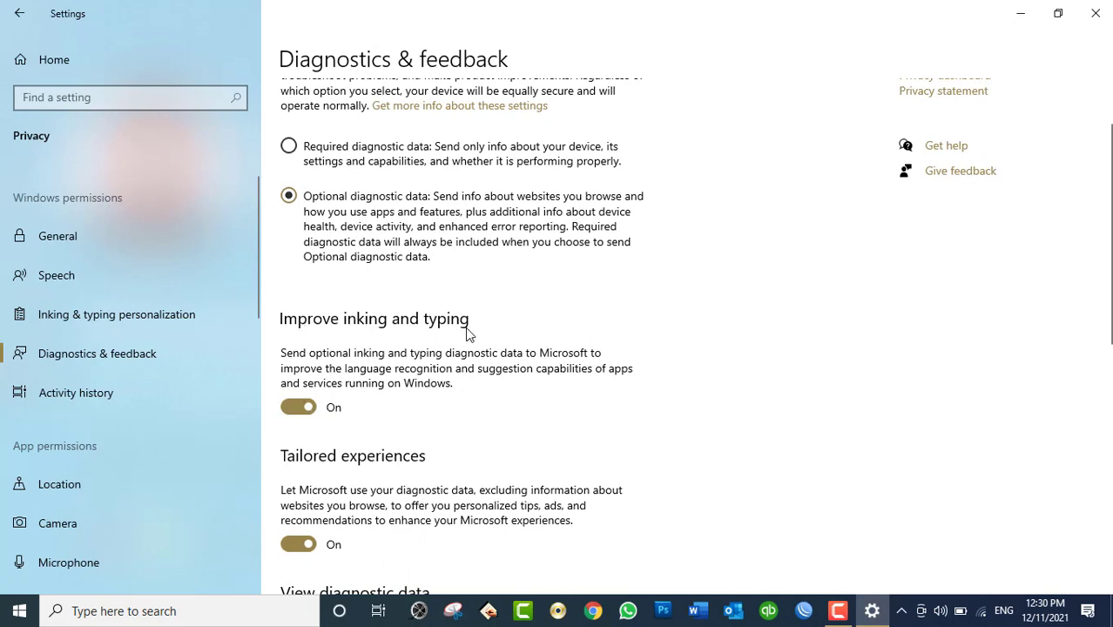
{"action": "scroll", "coordinate": [419, 375], "scroll_direction": "down", "scroll_amount": 2}
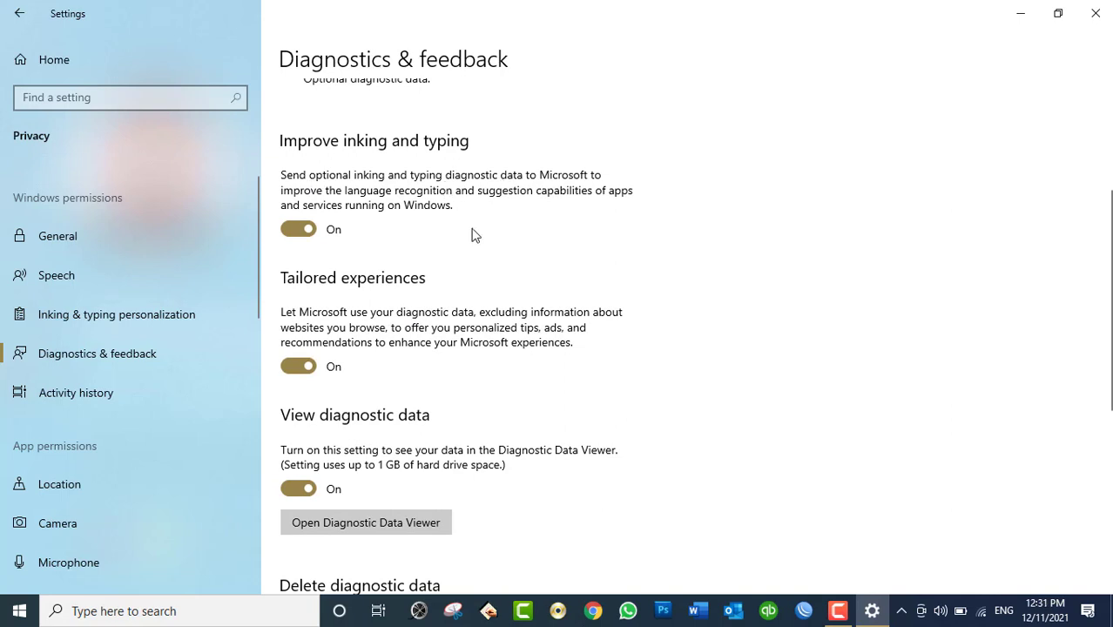
{"action": "scroll", "coordinate": [558, 196], "scroll_direction": "up", "scroll_amount": 1}
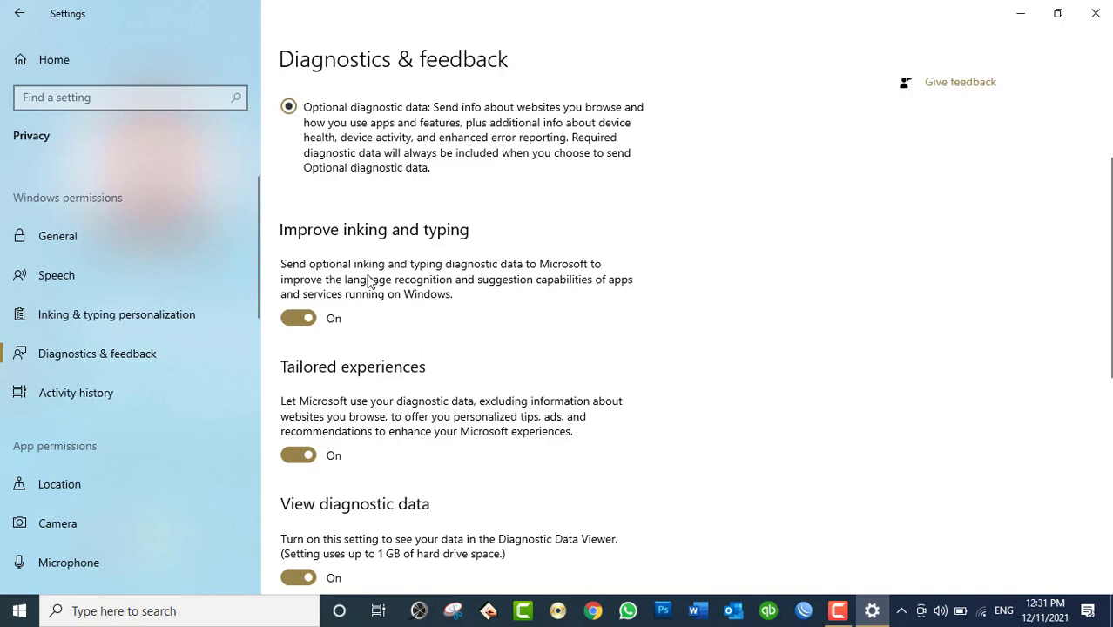
{"action": "scroll", "coordinate": [434, 348], "scroll_direction": "down", "scroll_amount": 3}
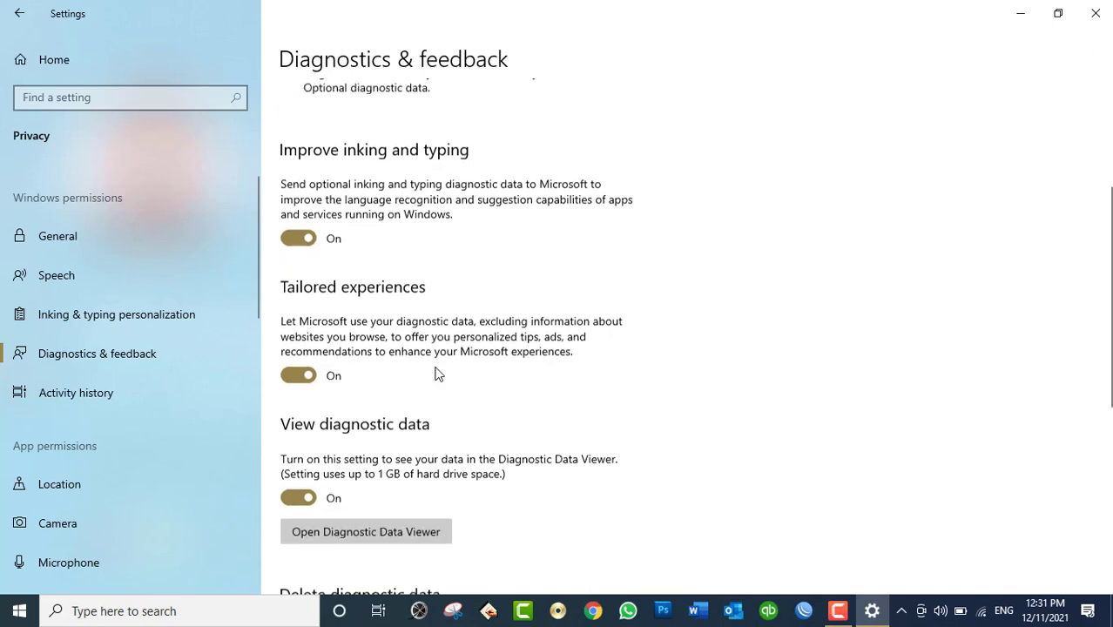
{"action": "scroll", "coordinate": [427, 252], "scroll_direction": "up", "scroll_amount": 4}
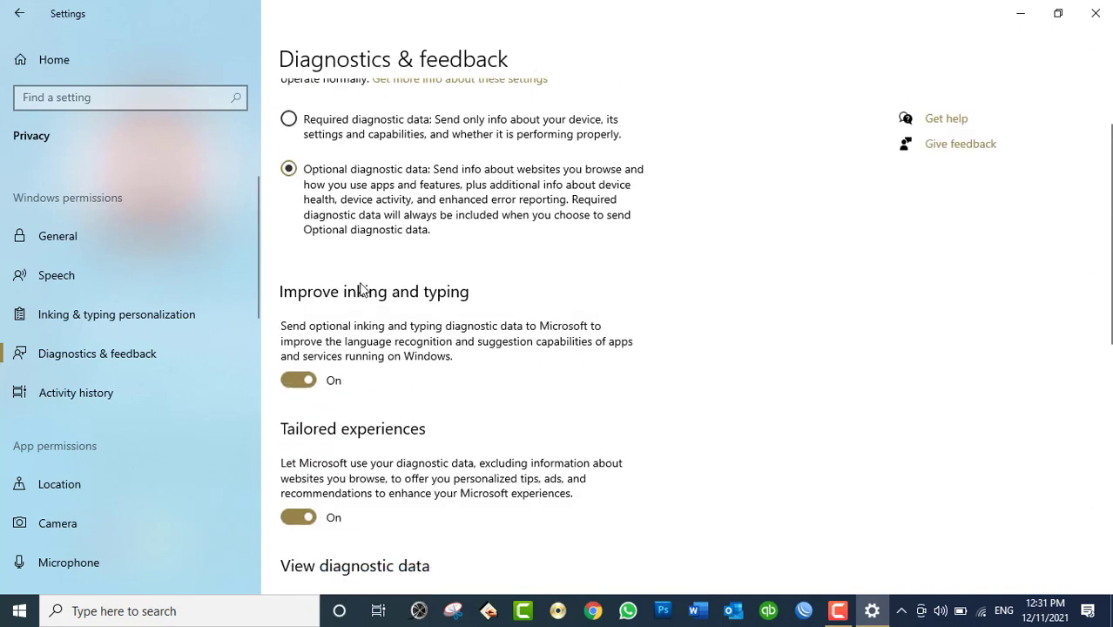
{"action": "scroll", "coordinate": [358, 350], "scroll_direction": "down", "scroll_amount": 5}
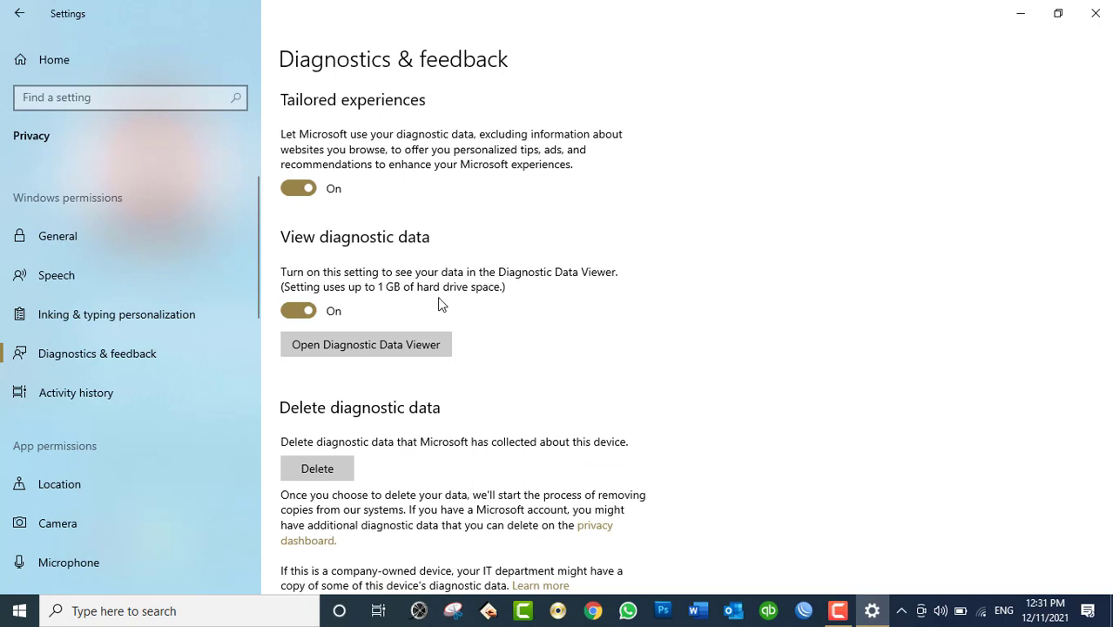
{"action": "scroll", "coordinate": [442, 304], "scroll_direction": "down", "scroll_amount": 3}
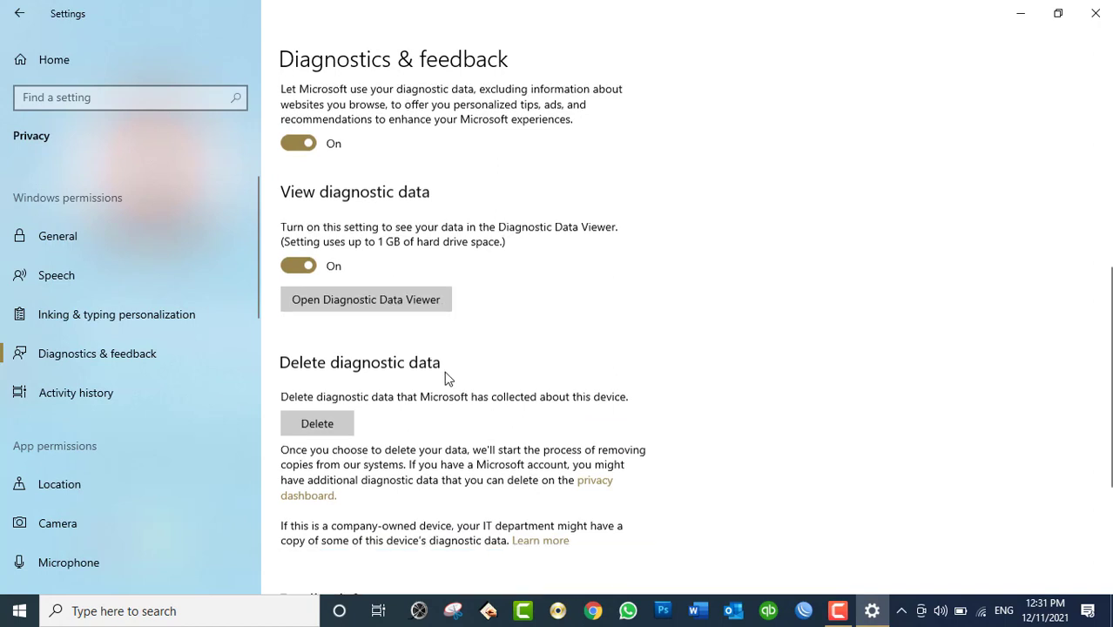
{"action": "scroll", "coordinate": [481, 213], "scroll_direction": "up", "scroll_amount": 3}
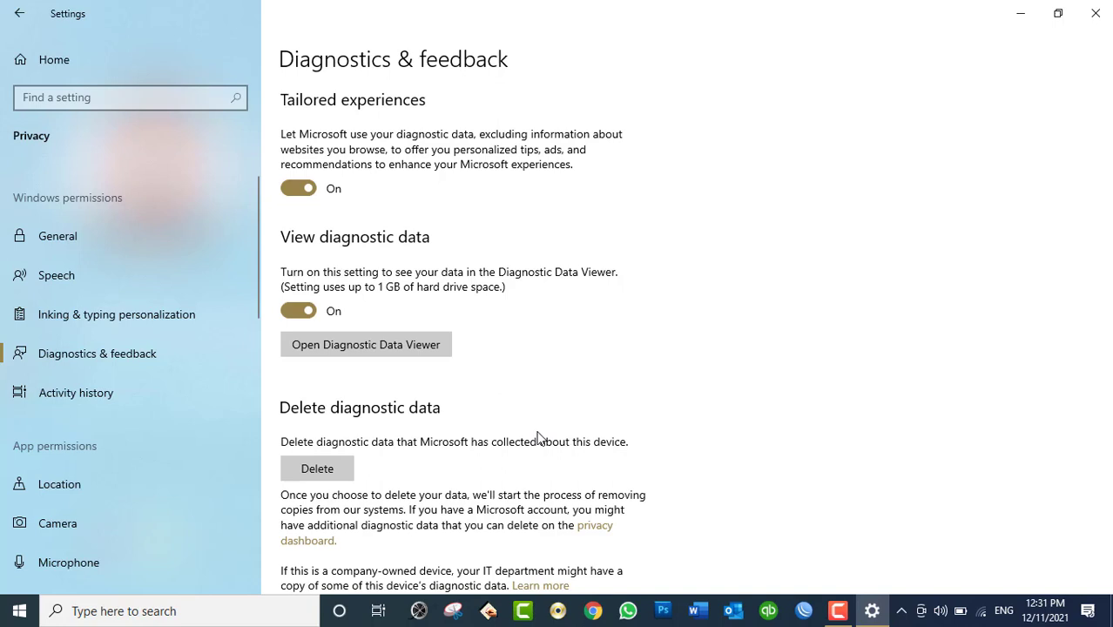
- Delete the diagnostic data that Microsoft has collected about this device
{"action": "left_click", "coordinate": [335, 478]}
{"action": "scroll", "coordinate": [679, 343], "scroll_direction": "down", "scroll_amount": 1}
{"action": "scroll", "coordinate": [676, 344], "scroll_direction": "up", "scroll_amount": 5}
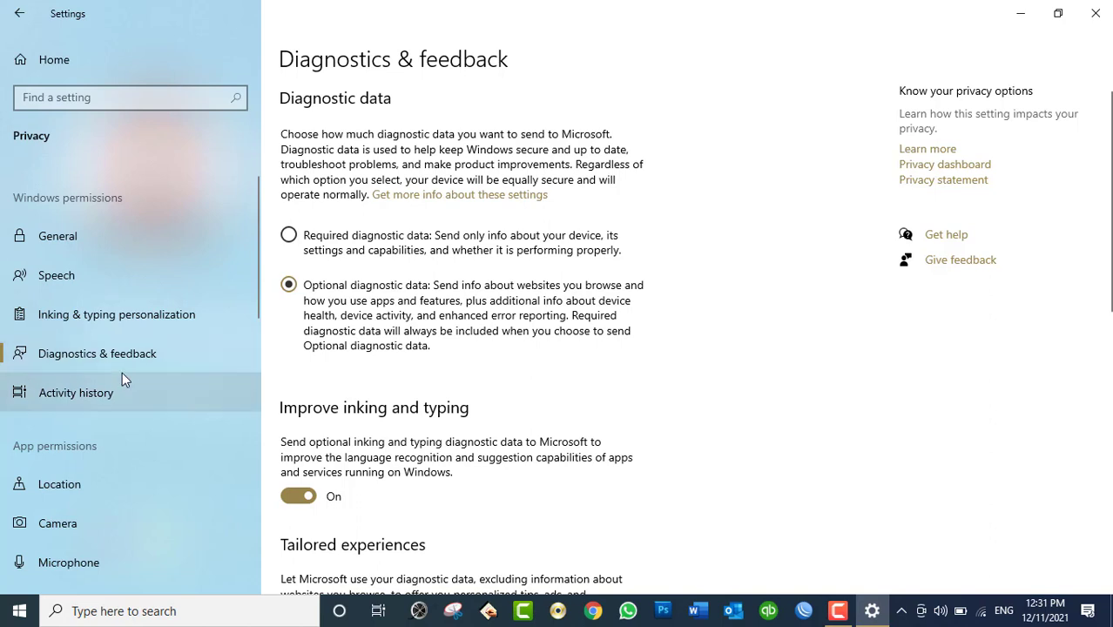
- Open the Activity history settings and turn both the Microsoft account's timeline activities and activity history storage on this device off and back on
{"action": "left_click", "coordinate": [96, 402]}
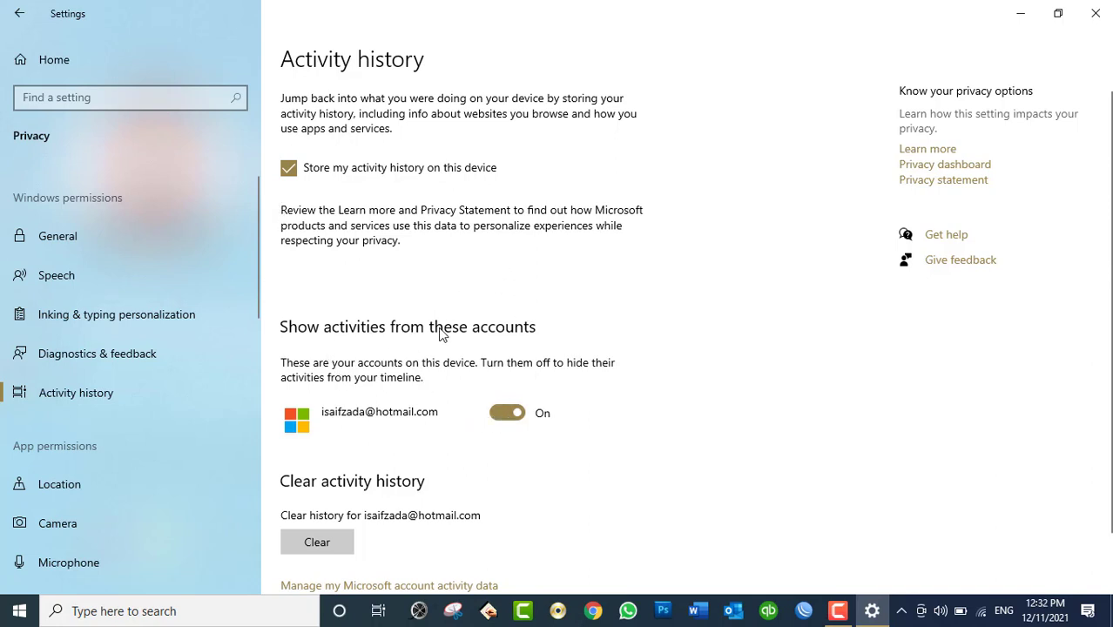
{"action": "left_click", "coordinate": [512, 415]}
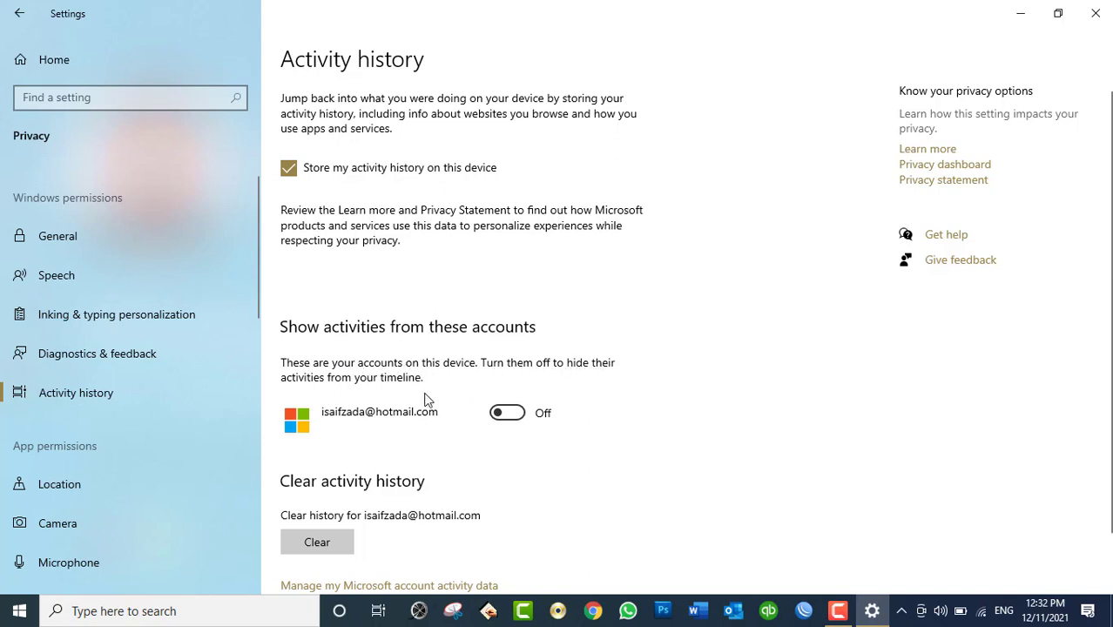
{"action": "left_click", "coordinate": [503, 414]}
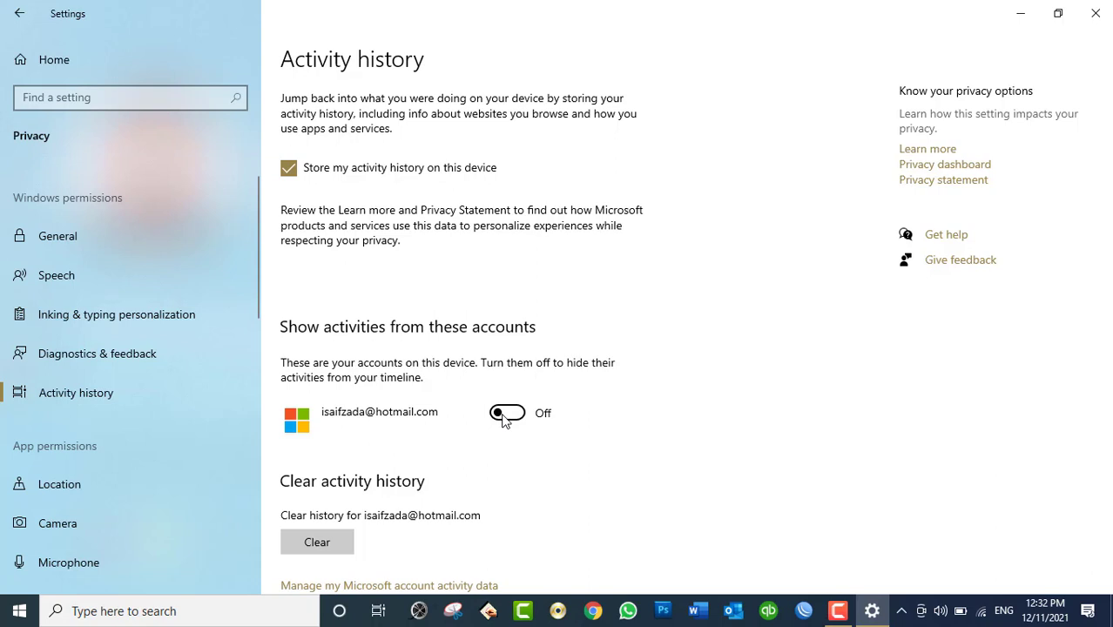
{"action": "left_click", "coordinate": [505, 416]}
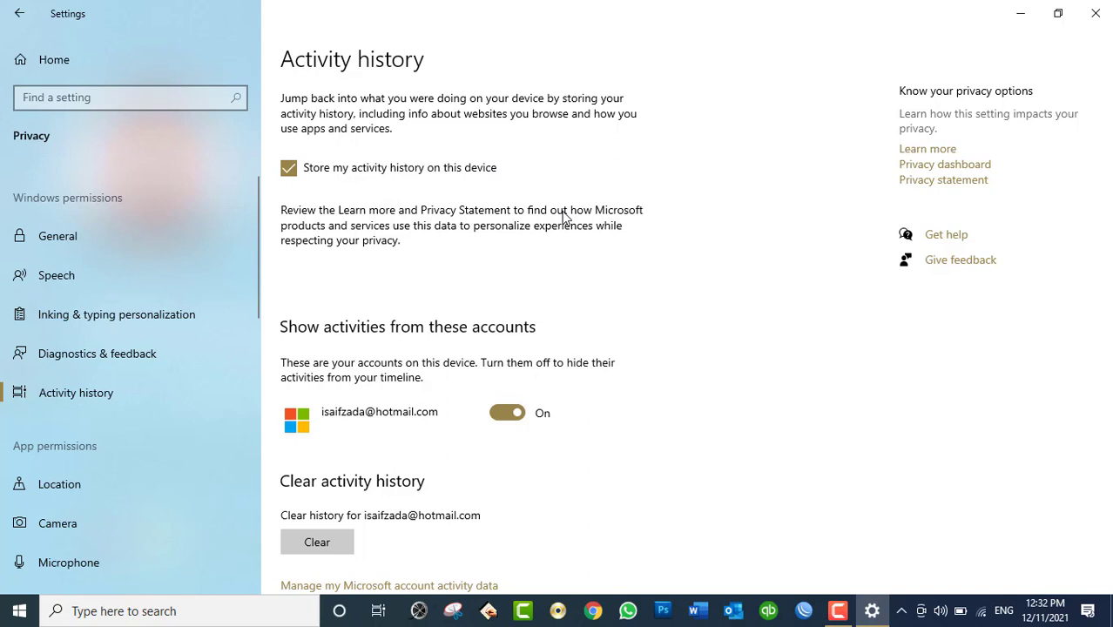
{"action": "left_click", "coordinate": [434, 171]}
{"action": "left_click", "coordinate": [434, 172]}
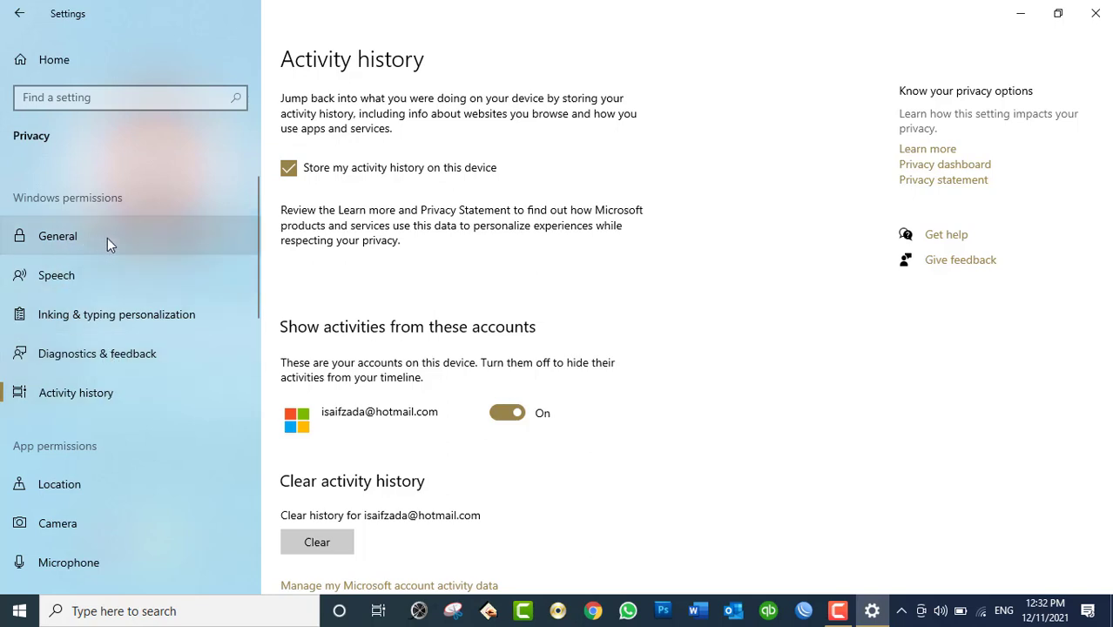
- Open the Location settings and examine the device access, app access and per-app location sections
{"action": "scroll", "coordinate": [115, 257], "scroll_direction": "down", "scroll_amount": 3}
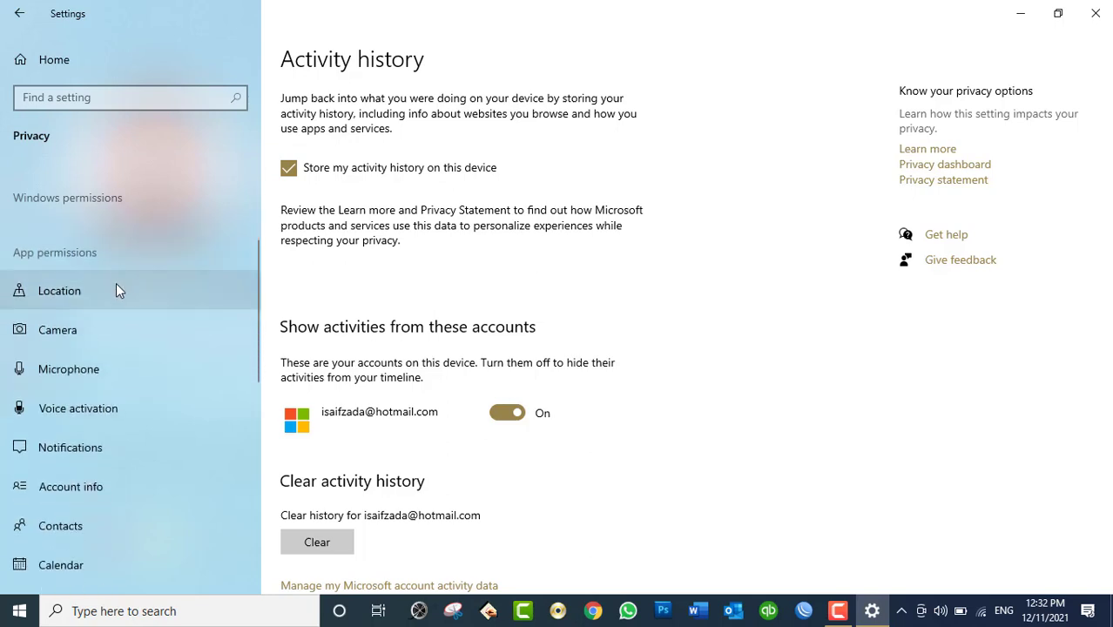
{"action": "left_click", "coordinate": [59, 287]}
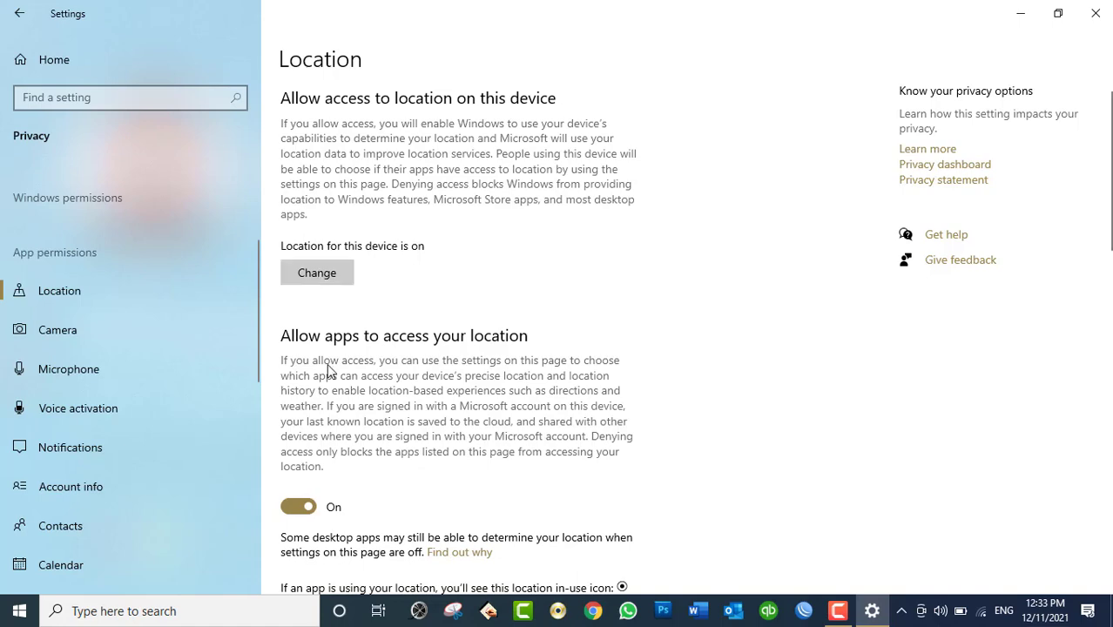
{"action": "scroll", "coordinate": [392, 479], "scroll_direction": "down", "scroll_amount": 6}
{"action": "scroll", "coordinate": [388, 418], "scroll_direction": "down", "scroll_amount": 4}
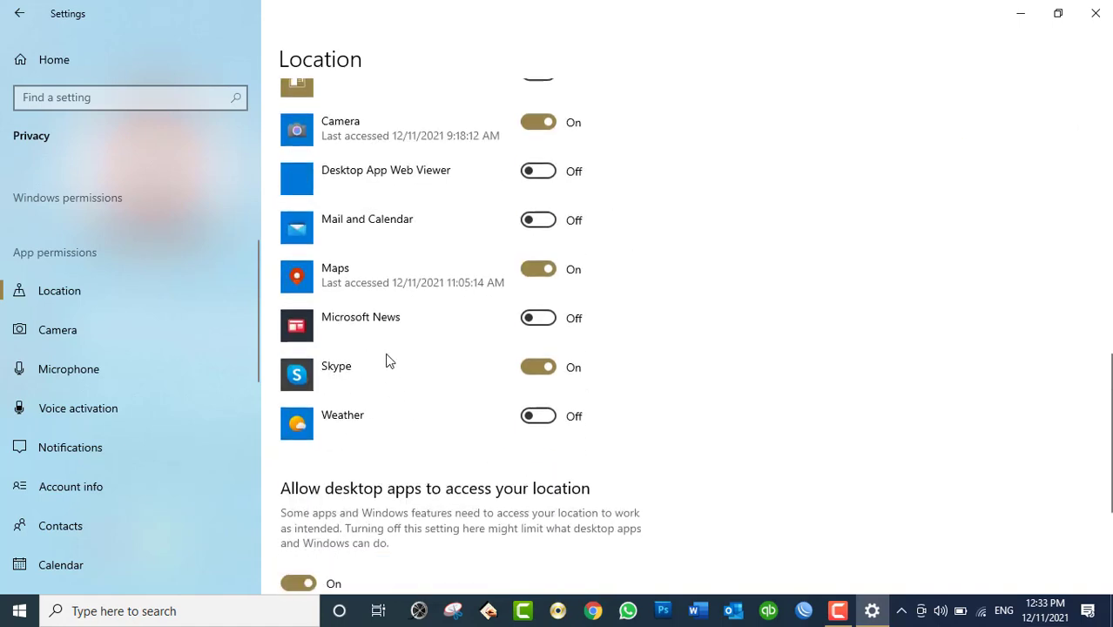
{"action": "scroll", "coordinate": [406, 365], "scroll_direction": "up", "scroll_amount": 1}
{"action": "scroll", "coordinate": [402, 345], "scroll_direction": "up", "scroll_amount": 10}
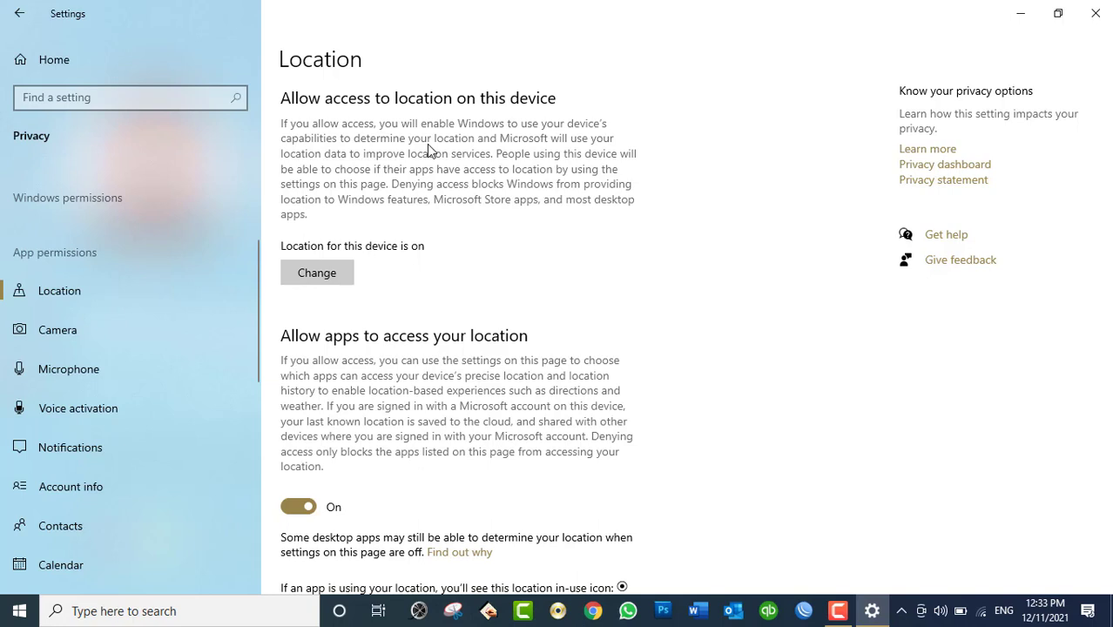
- Turn location access for this device off, then back on
{"action": "left_click", "coordinate": [333, 273]}
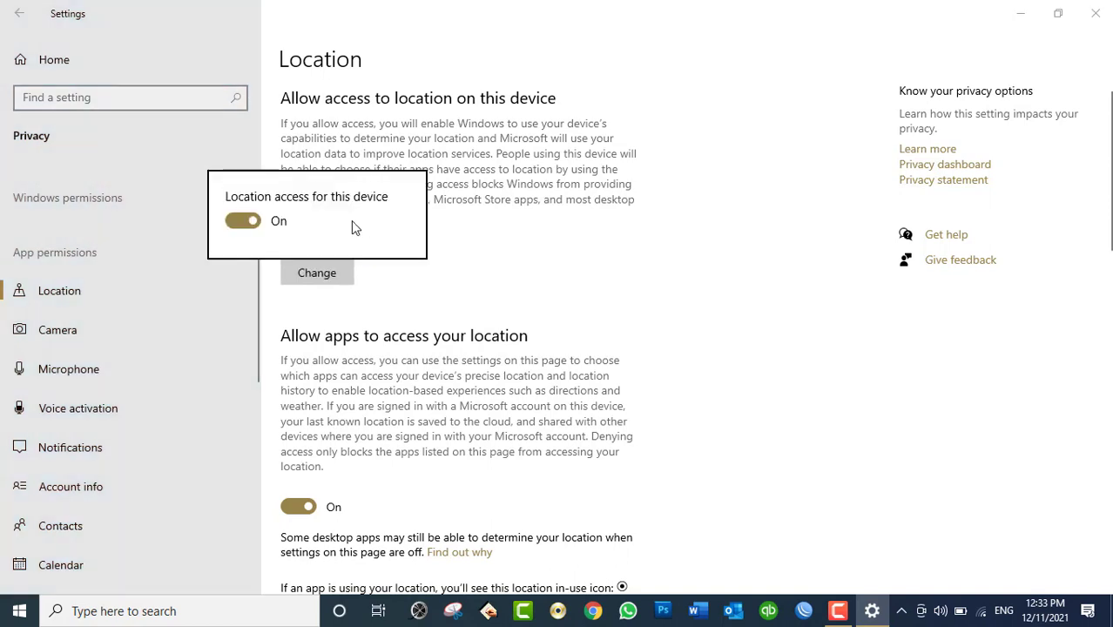
{"action": "left_click", "coordinate": [243, 221]}
{"action": "left_click", "coordinate": [501, 212]}
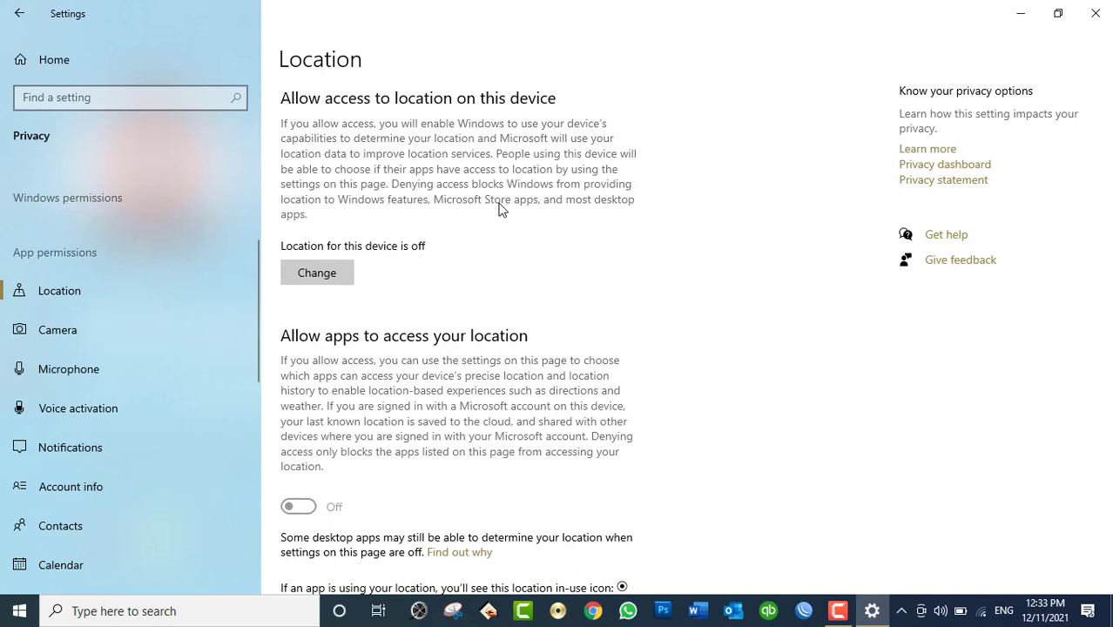
{"action": "left_click", "coordinate": [331, 277]}
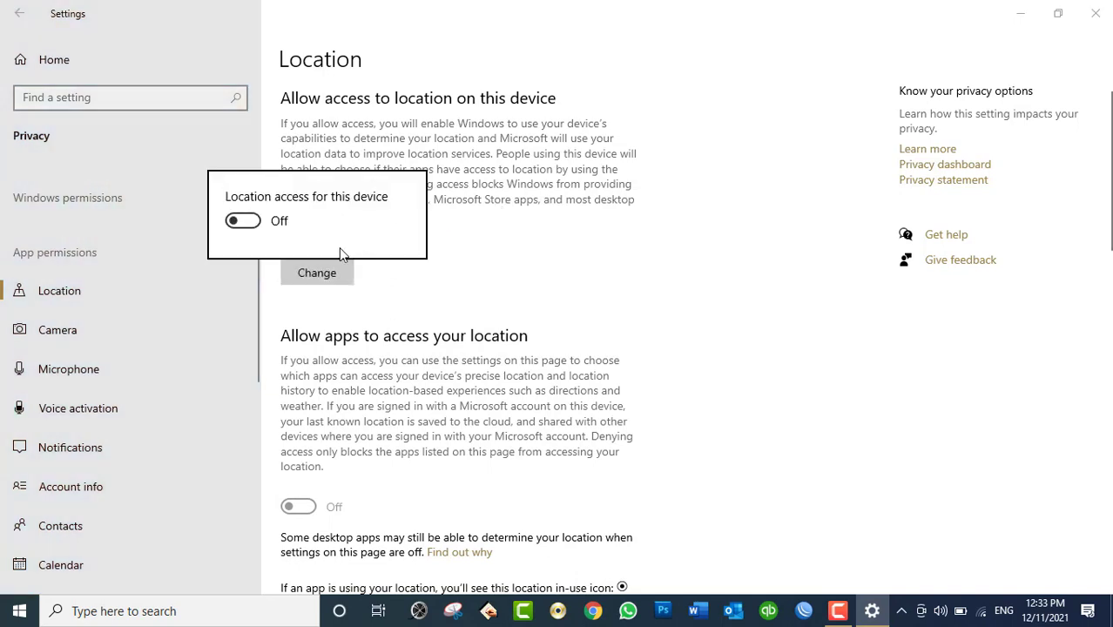
{"action": "left_click", "coordinate": [243, 222]}
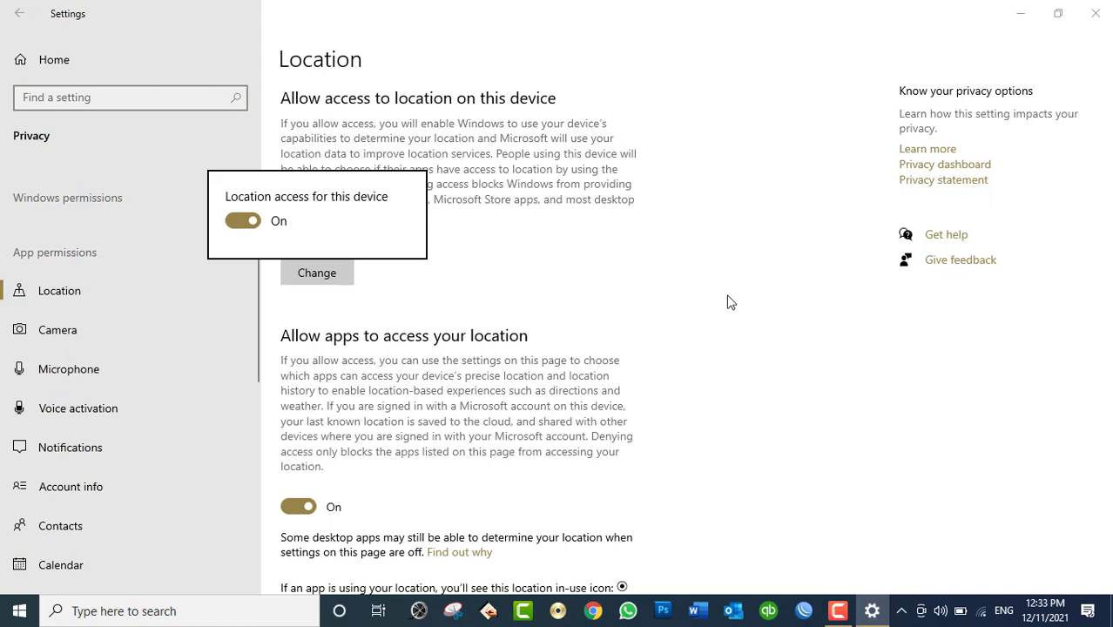
{"action": "left_click", "coordinate": [774, 290]}
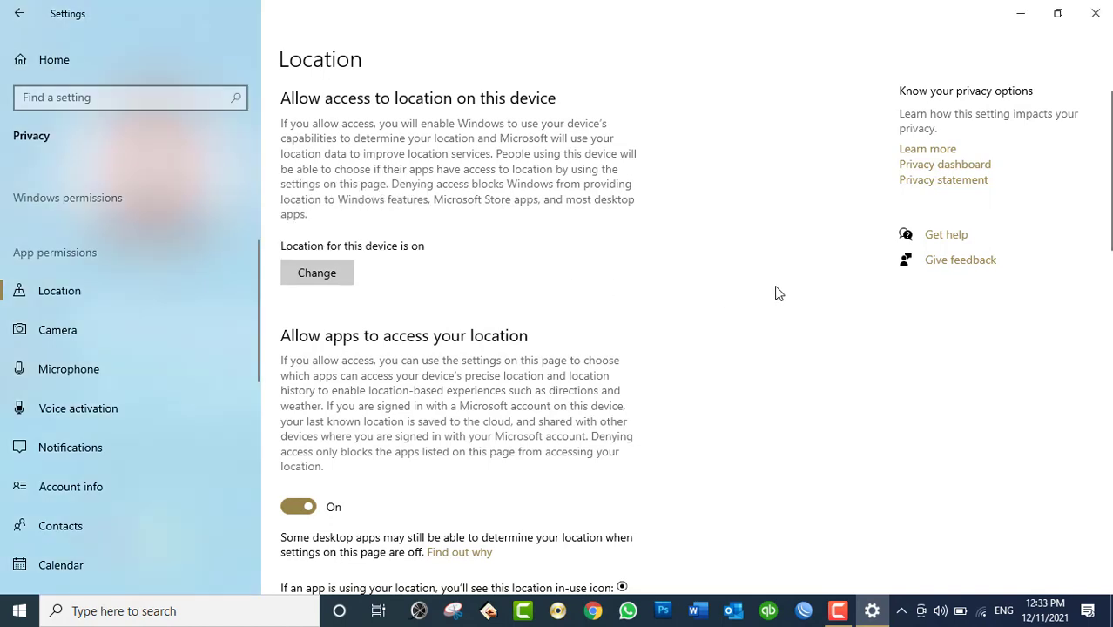
- Turn off Allow apps to access your location, check its effect on the app list, and turn it back on
{"action": "scroll", "coordinate": [696, 298], "scroll_direction": "down", "scroll_amount": 1}
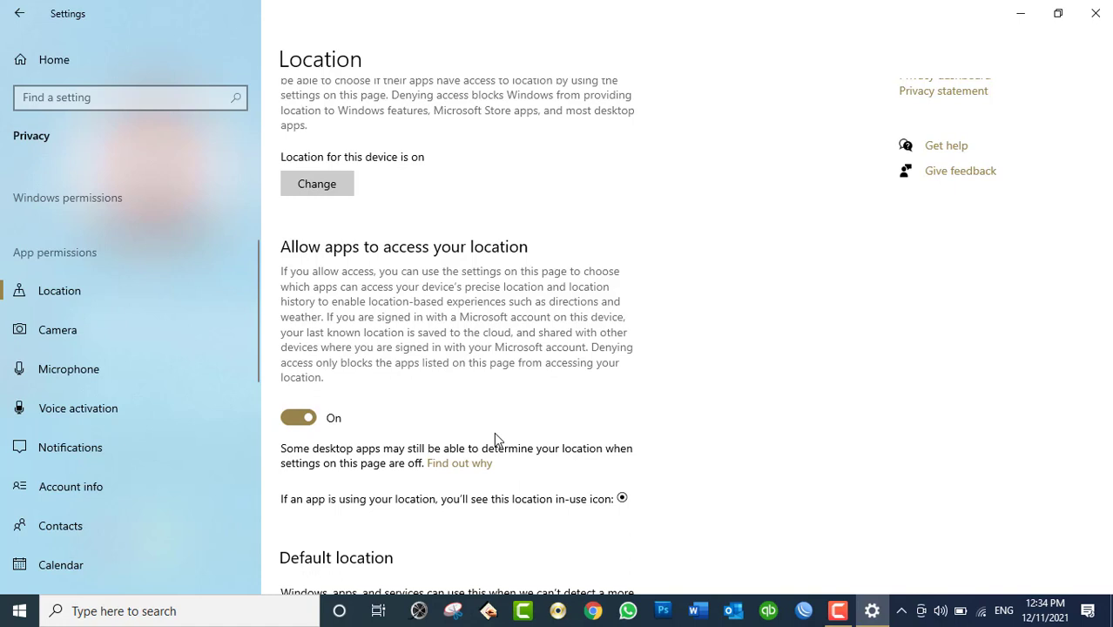
{"action": "left_click", "coordinate": [298, 418]}
{"action": "scroll", "coordinate": [396, 442], "scroll_direction": "down", "scroll_amount": 3}
{"action": "scroll", "coordinate": [462, 475], "scroll_direction": "down", "scroll_amount": 6}
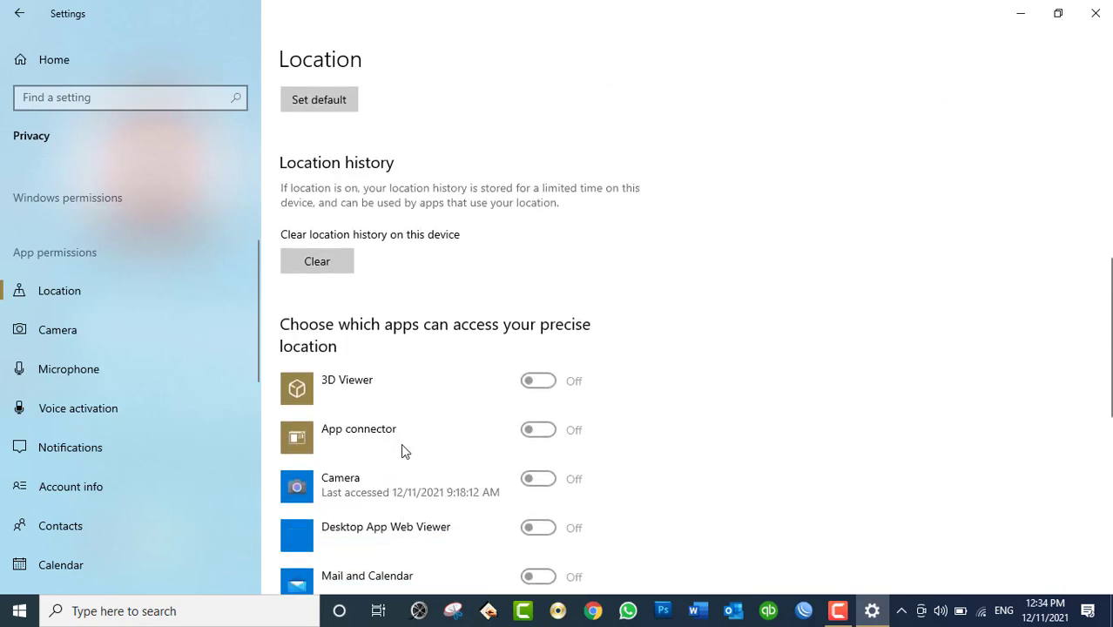
{"action": "scroll", "coordinate": [400, 446], "scroll_direction": "down", "scroll_amount": 3}
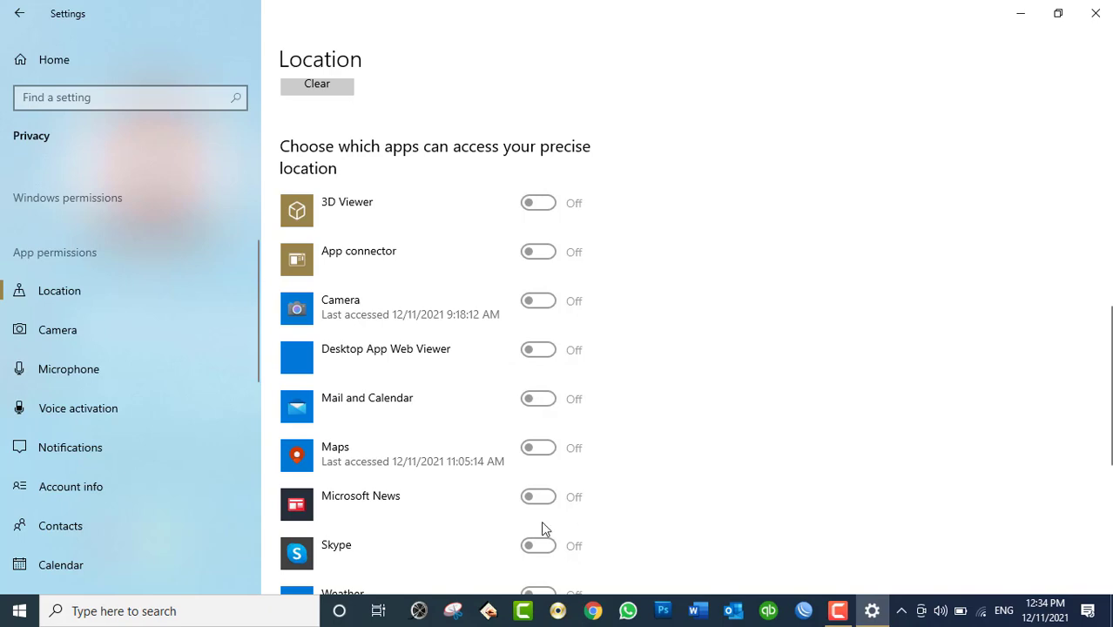
{"action": "scroll", "coordinate": [501, 473], "scroll_direction": "up", "scroll_amount": 1}
{"action": "scroll", "coordinate": [501, 473], "scroll_direction": "up", "scroll_amount": 8}
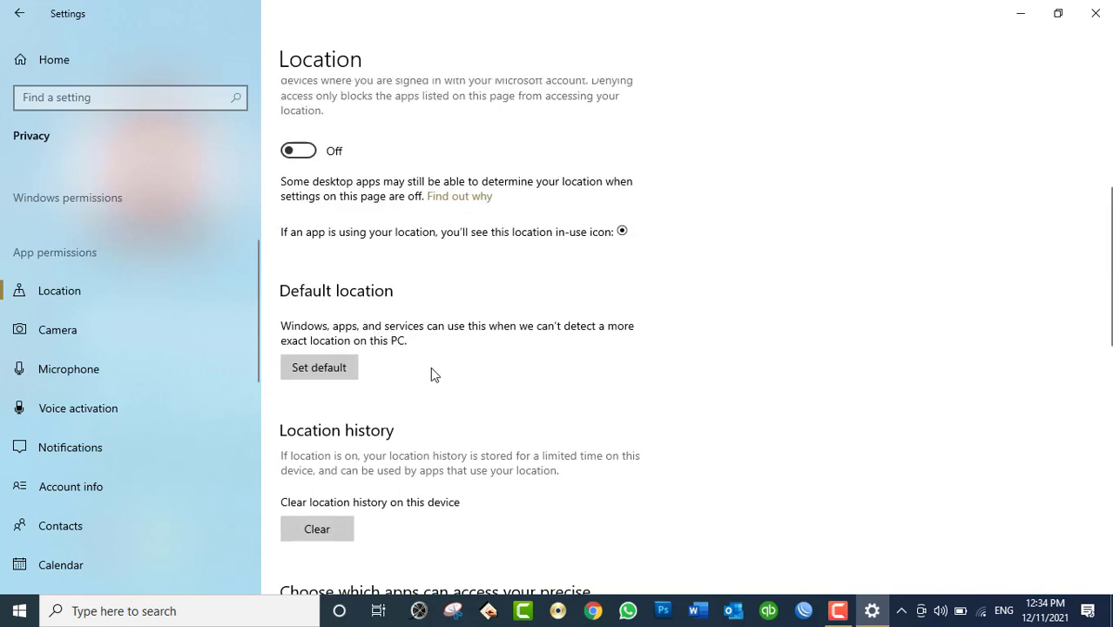
{"action": "left_click", "coordinate": [298, 151]}
- Turn off precise location access for the Camera, 3D Viewer and Skype apps
{"action": "scroll", "coordinate": [468, 325], "scroll_direction": "down", "scroll_amount": 10}
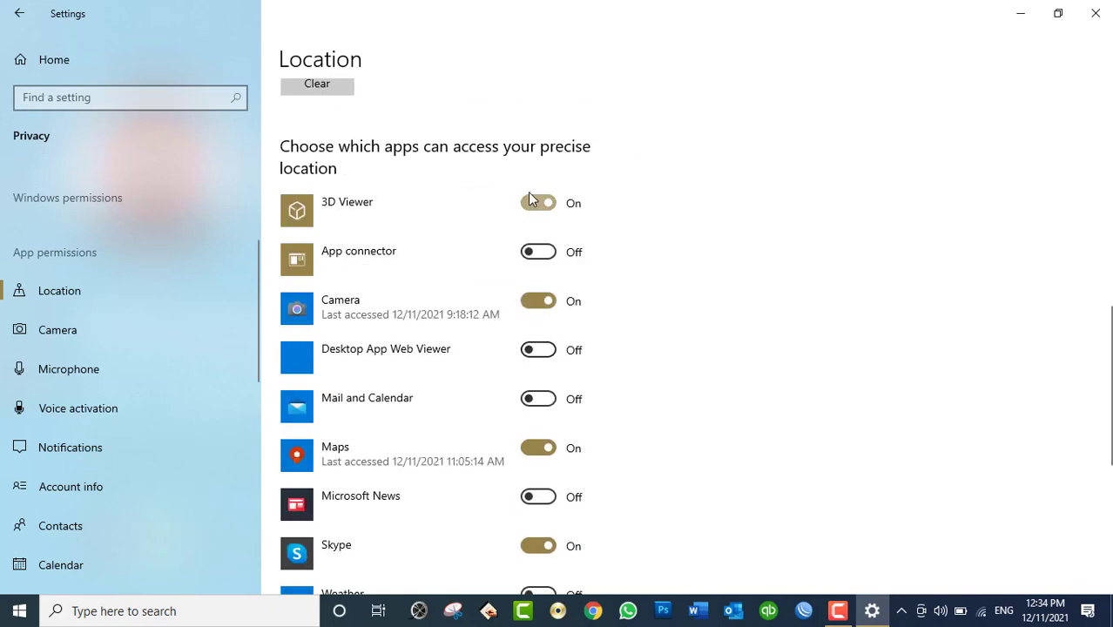
{"action": "left_click", "coordinate": [535, 299]}
{"action": "left_click", "coordinate": [527, 204]}
{"action": "left_click", "coordinate": [538, 546]}
{"action": "scroll", "coordinate": [688, 388], "scroll_direction": "down", "scroll_amount": 7}
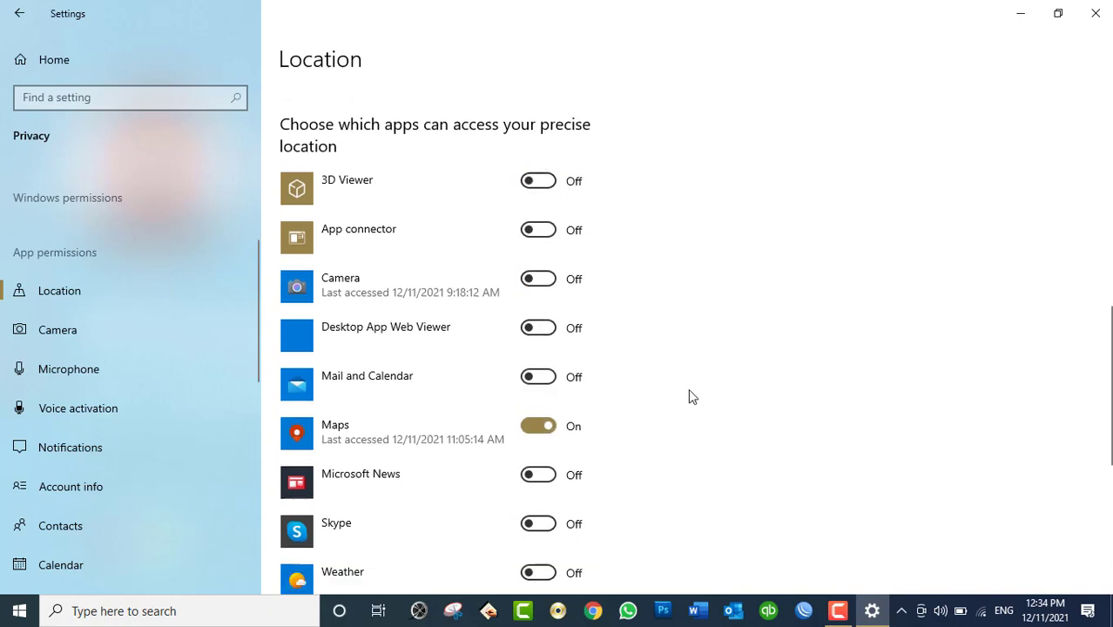
- Clear the location history stored on this device
{"action": "scroll", "coordinate": [693, 397], "scroll_direction": "up", "scroll_amount": 5}
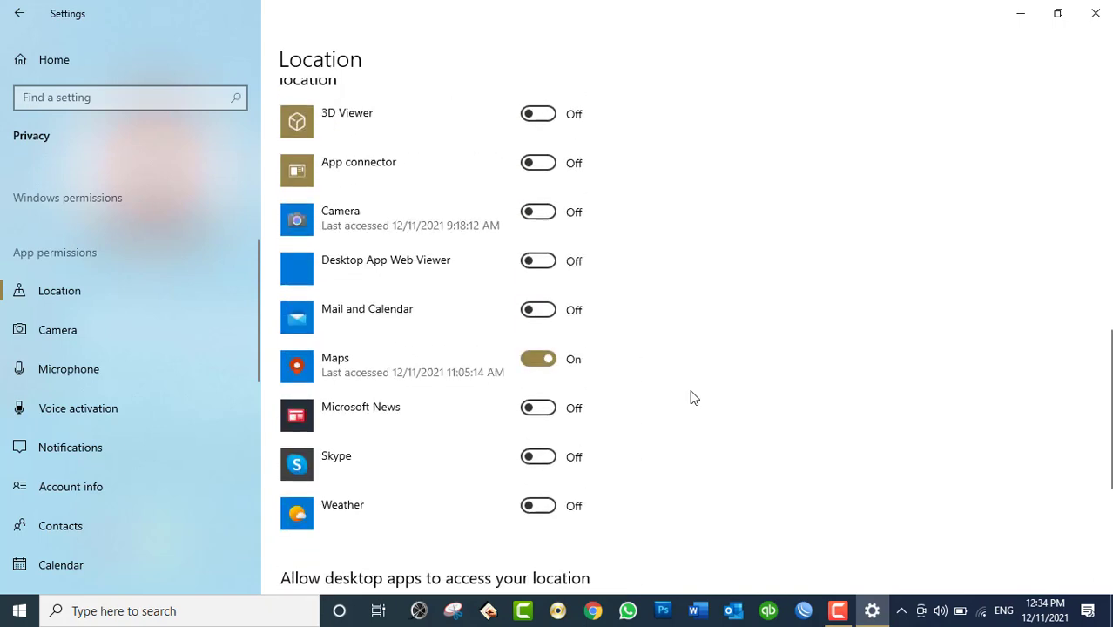
{"action": "scroll", "coordinate": [693, 397], "scroll_direction": "up", "scroll_amount": 10}
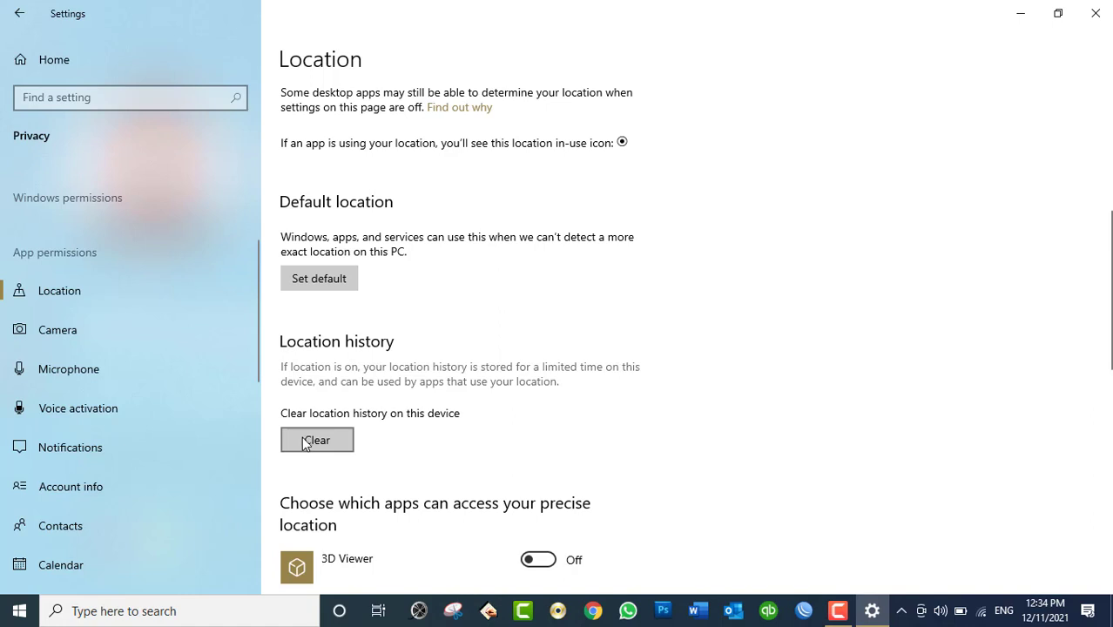
{"action": "left_click", "coordinate": [308, 445]}
- Turn off location access for this device and review the per-app location list
{"action": "scroll", "coordinate": [422, 351], "scroll_direction": "up", "scroll_amount": 3}
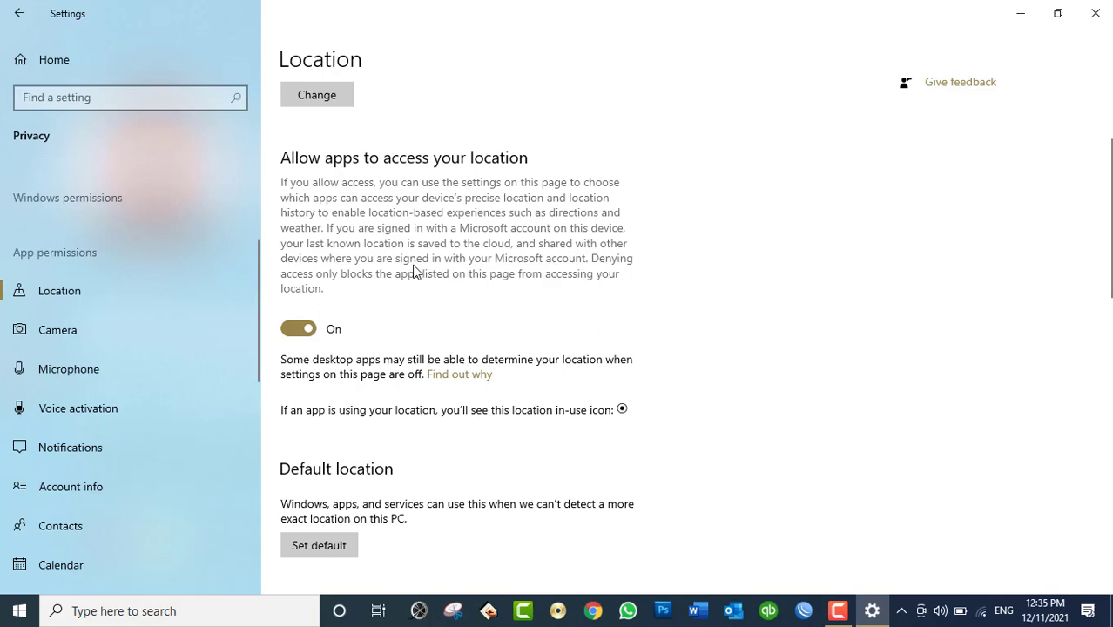
{"action": "scroll", "coordinate": [416, 277], "scroll_direction": "up", "scroll_amount": 3}
{"action": "left_click", "coordinate": [318, 273]}
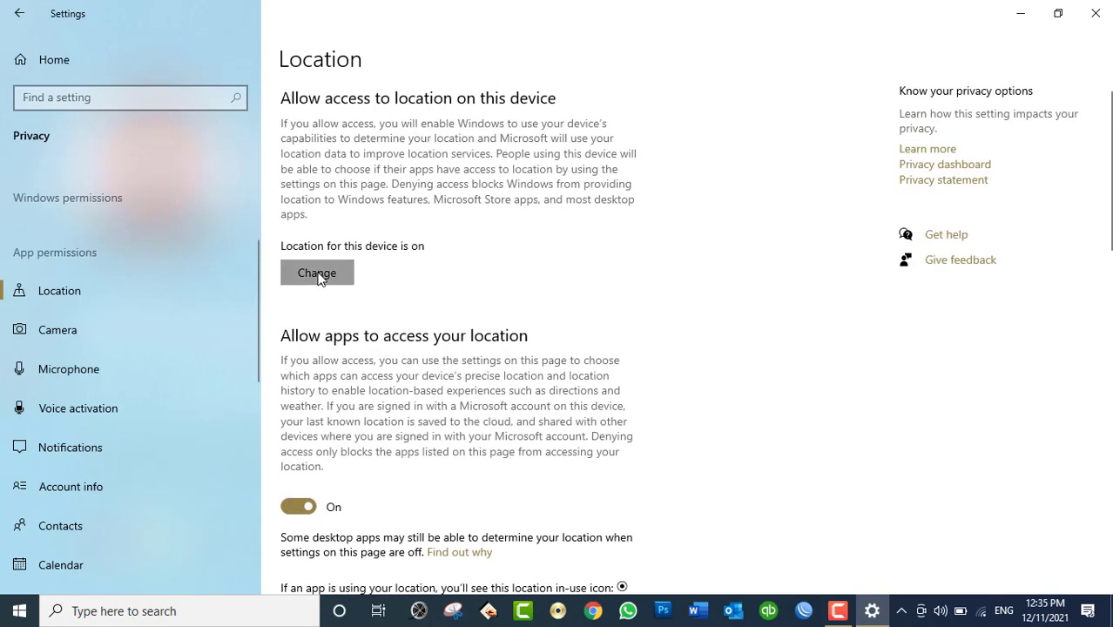
{"action": "left_click", "coordinate": [242, 220]}
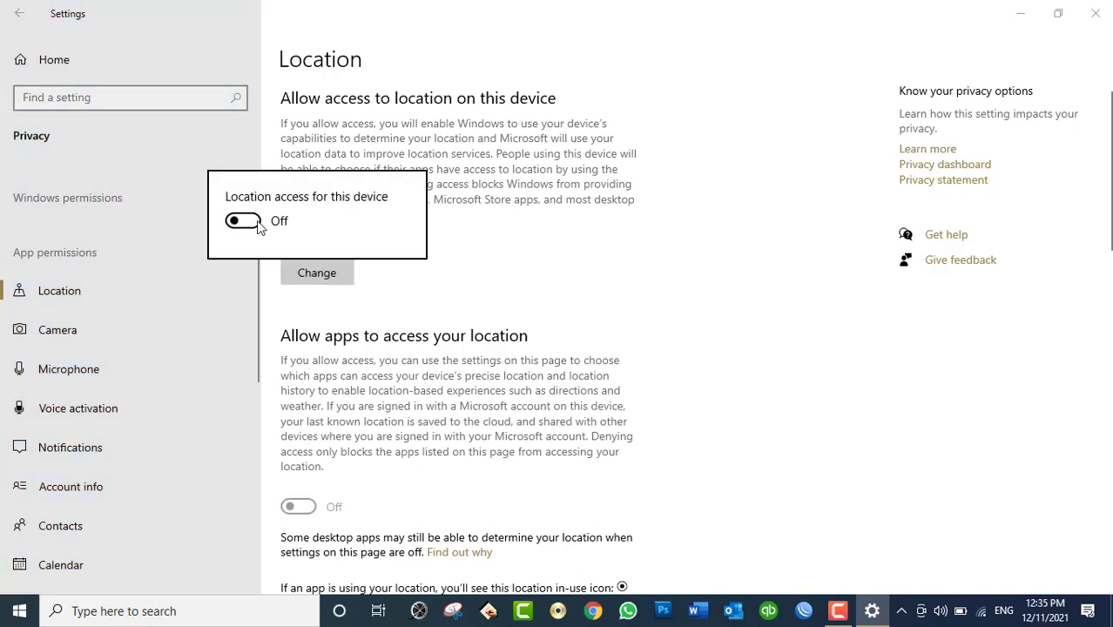
{"action": "left_click", "coordinate": [721, 258]}
{"action": "scroll", "coordinate": [598, 383], "scroll_direction": "down", "scroll_amount": 10}
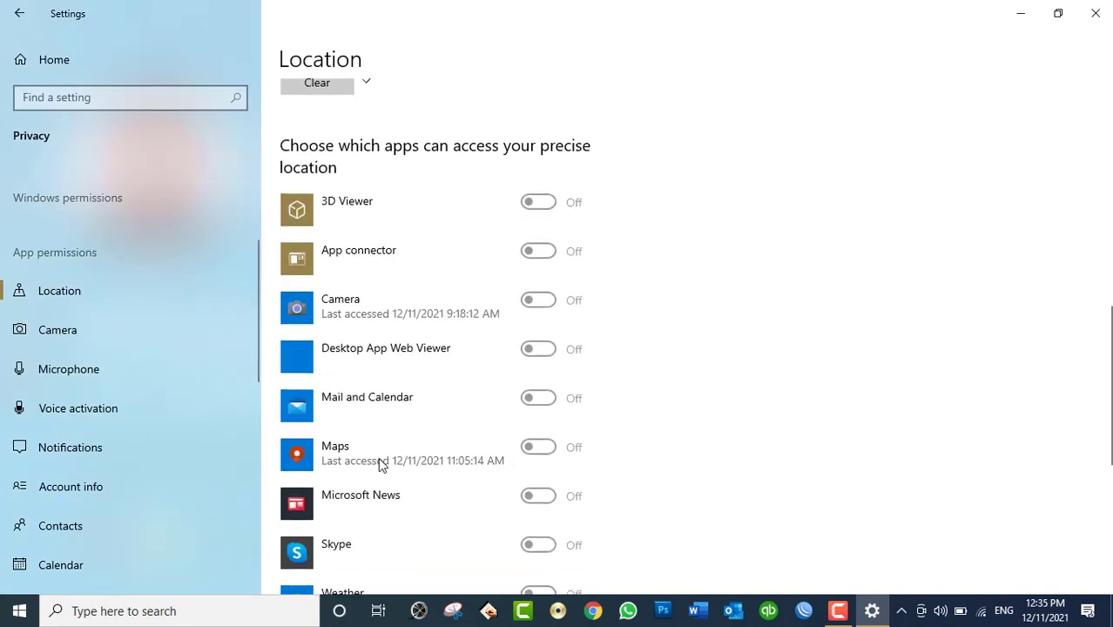
{"action": "scroll", "coordinate": [379, 464], "scroll_direction": "down", "scroll_amount": 3}
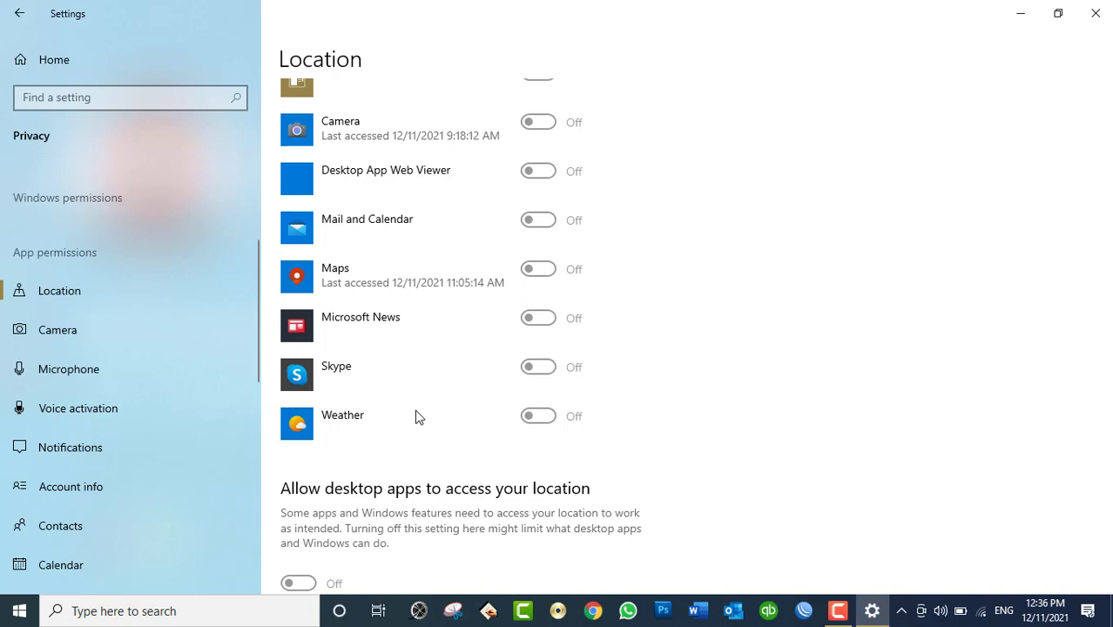
{"action": "scroll", "coordinate": [415, 417], "scroll_direction": "up", "scroll_amount": 10}
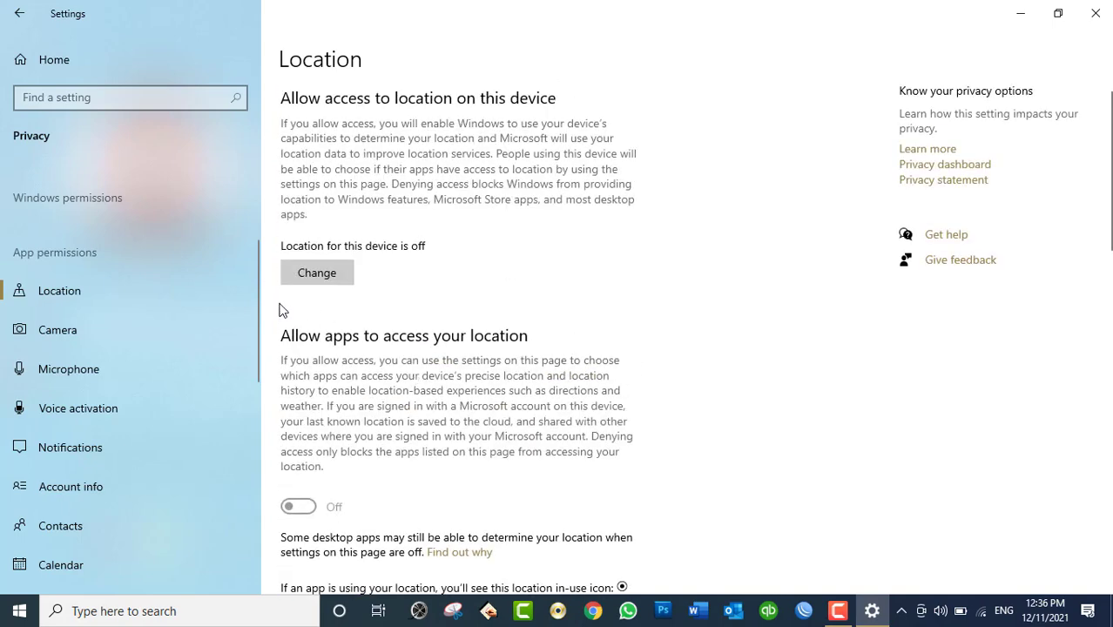
- Open the Camera privacy settings and view the camera access switch for this device without changing it
{"action": "left_click", "coordinate": [86, 326]}
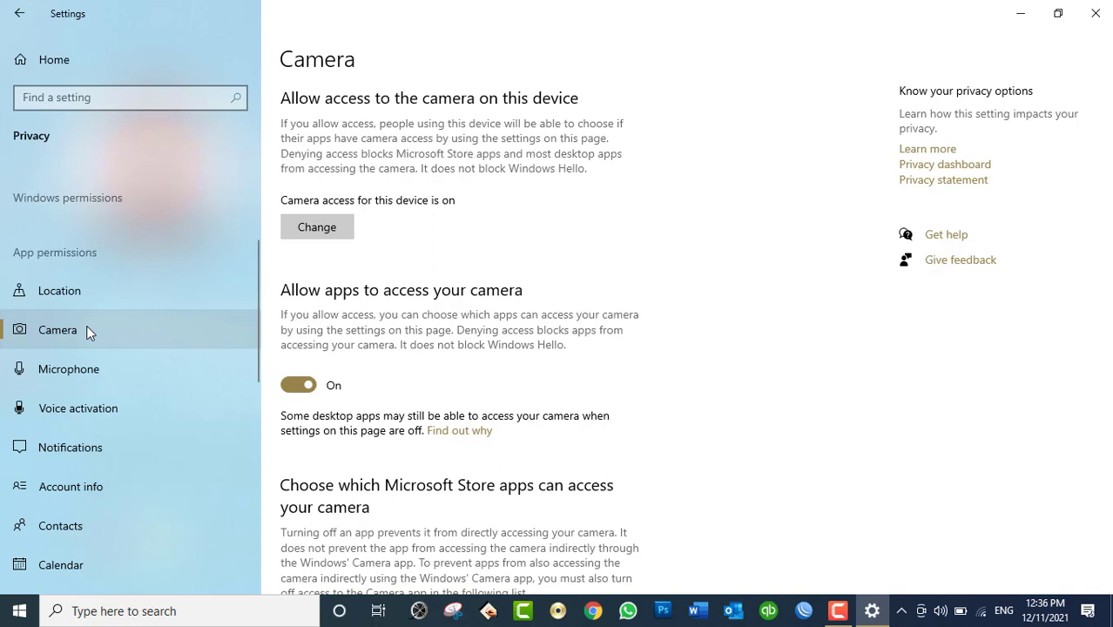
{"action": "left_click", "coordinate": [305, 231]}
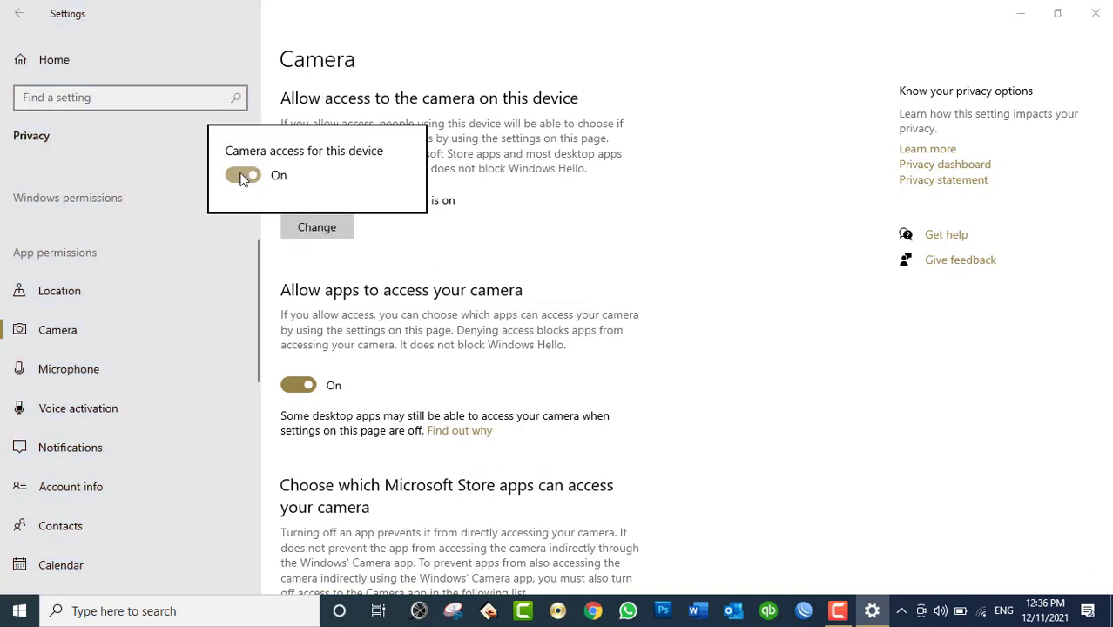
{"action": "left_click", "coordinate": [694, 139]}
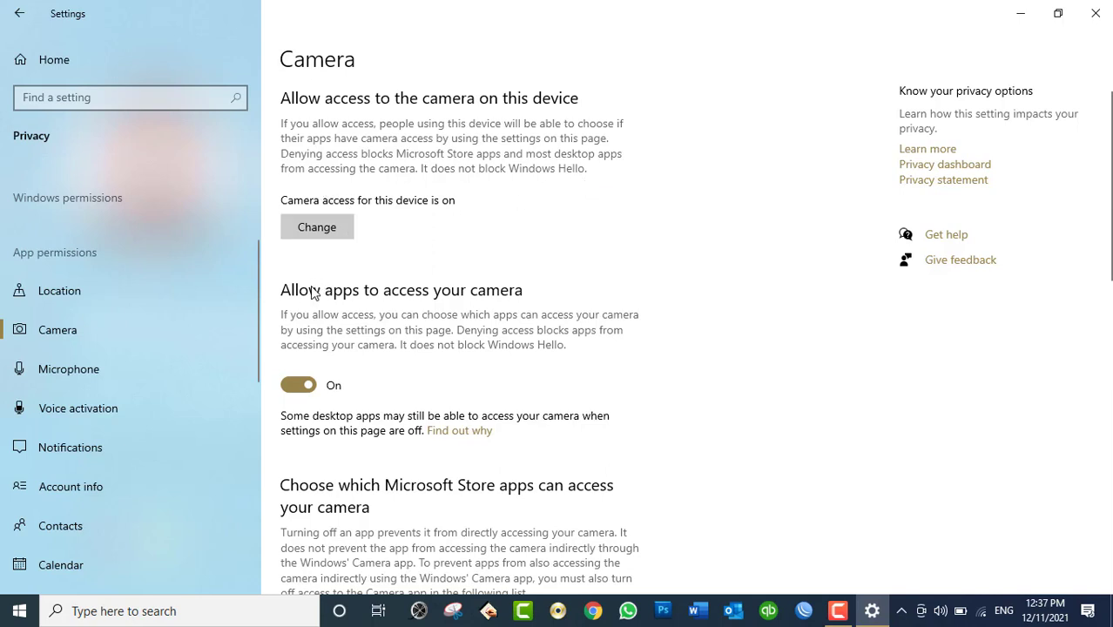
- Turn off camera access for the Xbox Game Bar, OneNote for Windows 10, Microsoft Store and Desktop App Web Viewer apps
{"action": "scroll", "coordinate": [314, 293], "scroll_direction": "down", "scroll_amount": 1}
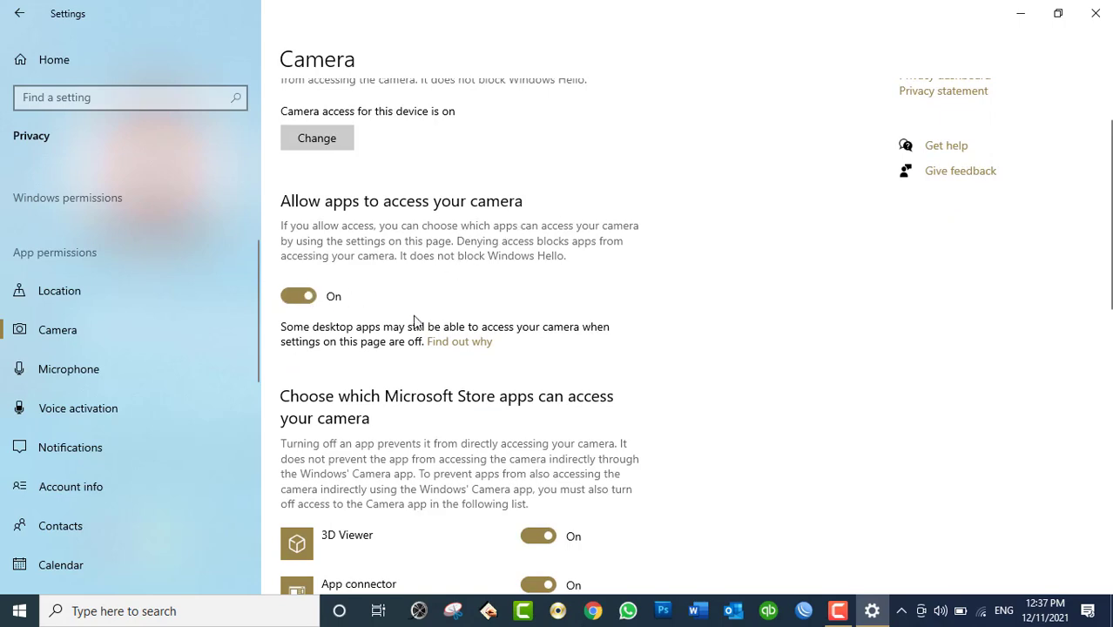
{"action": "scroll", "coordinate": [415, 322], "scroll_direction": "down", "scroll_amount": 7}
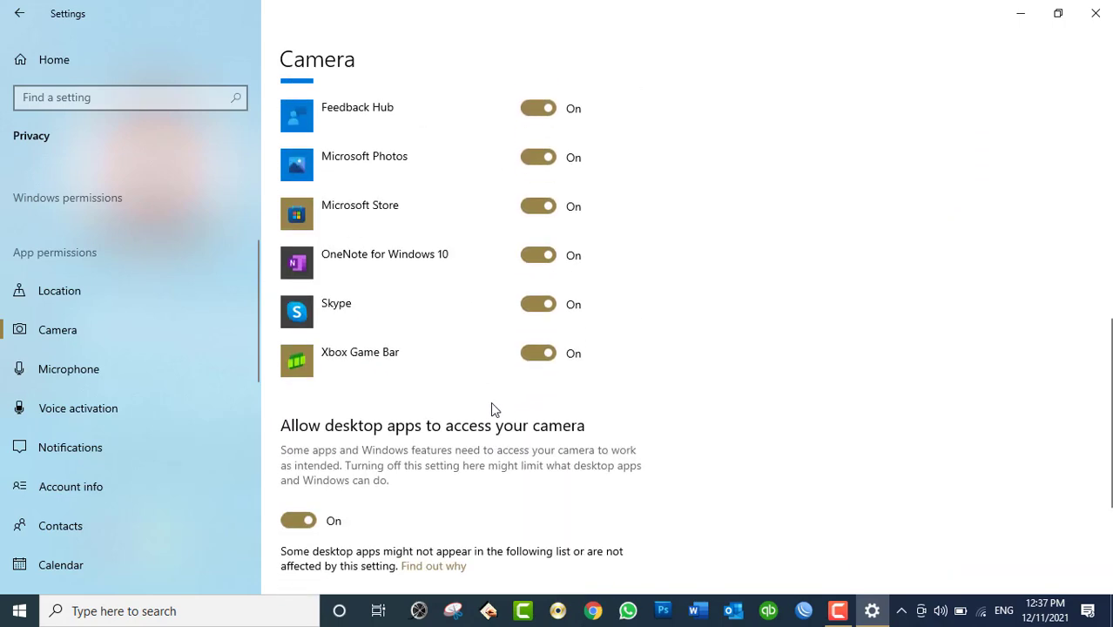
{"action": "scroll", "coordinate": [490, 401], "scroll_direction": "up", "scroll_amount": 1}
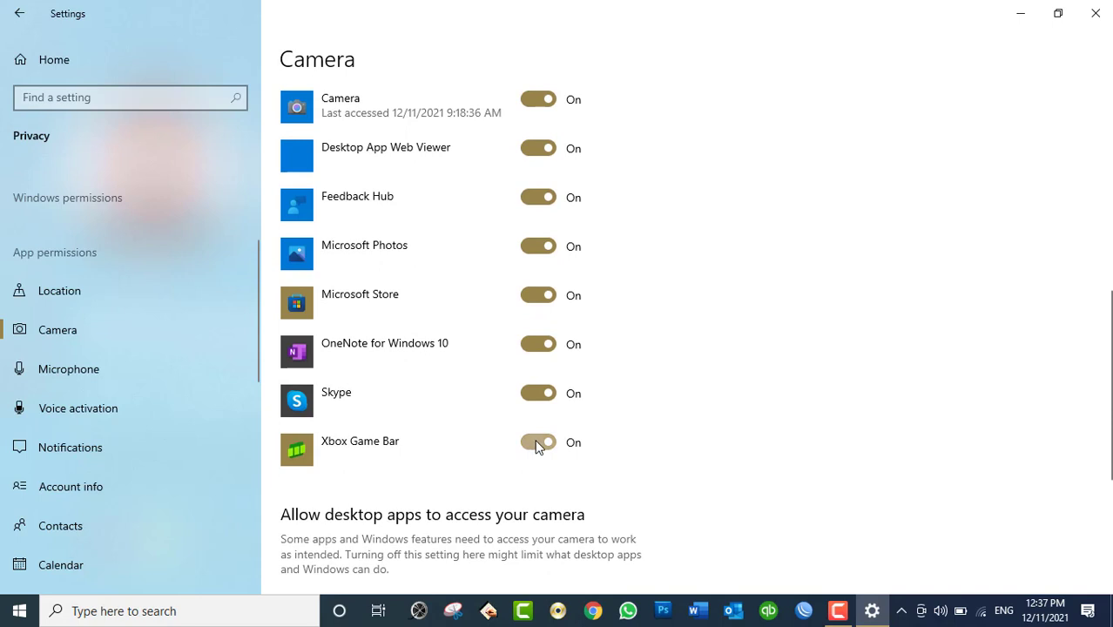
{"action": "left_click", "coordinate": [537, 443]}
{"action": "left_click", "coordinate": [539, 344]}
{"action": "left_click", "coordinate": [535, 294]}
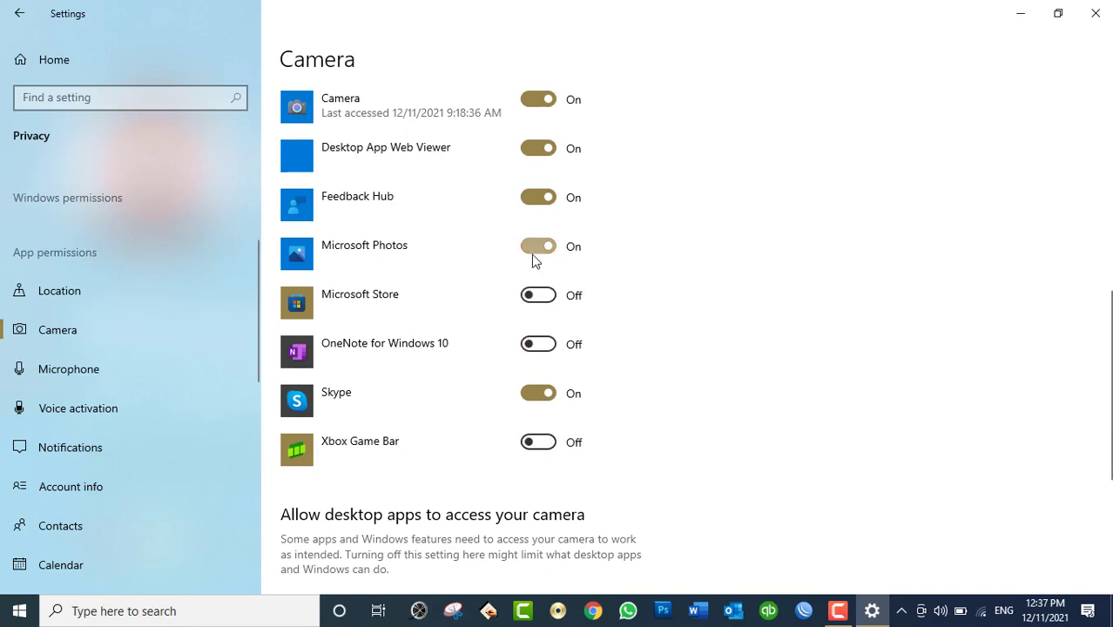
{"action": "left_click", "coordinate": [537, 148]}
{"action": "scroll", "coordinate": [531, 152], "scroll_direction": "up", "scroll_amount": 1}
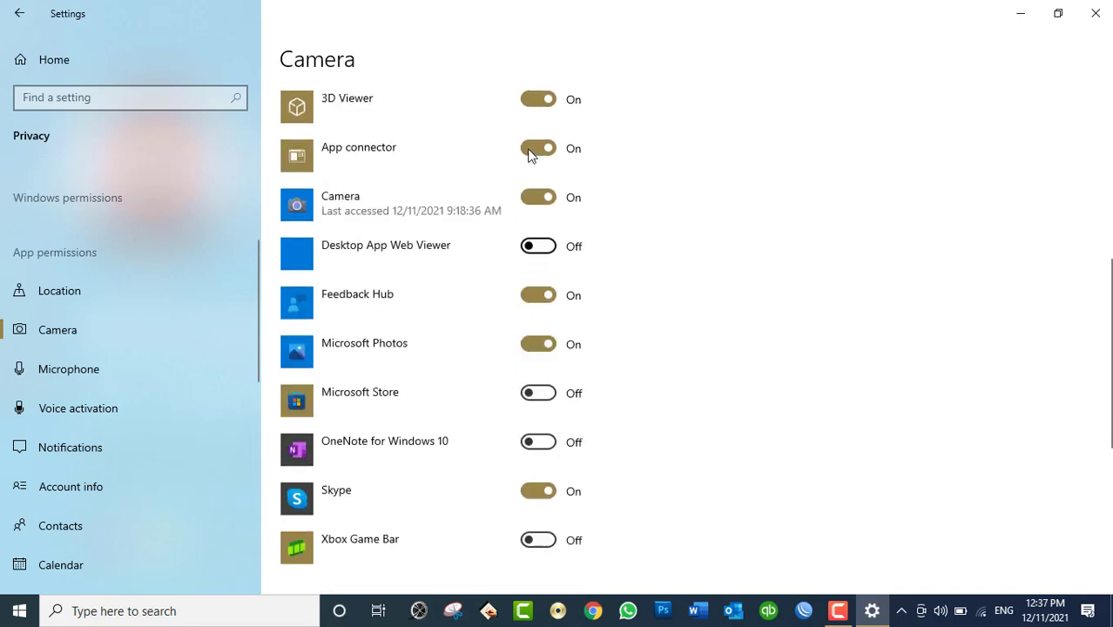
- Turn off camera access for 3D Viewer, App connector, Feedback Hub and Microsoft Photos, leaving it on for the Camera app
{"action": "scroll", "coordinate": [531, 154], "scroll_direction": "up", "scroll_amount": 1}
{"action": "left_click", "coordinate": [538, 180]}
{"action": "left_click", "coordinate": [533, 231]}
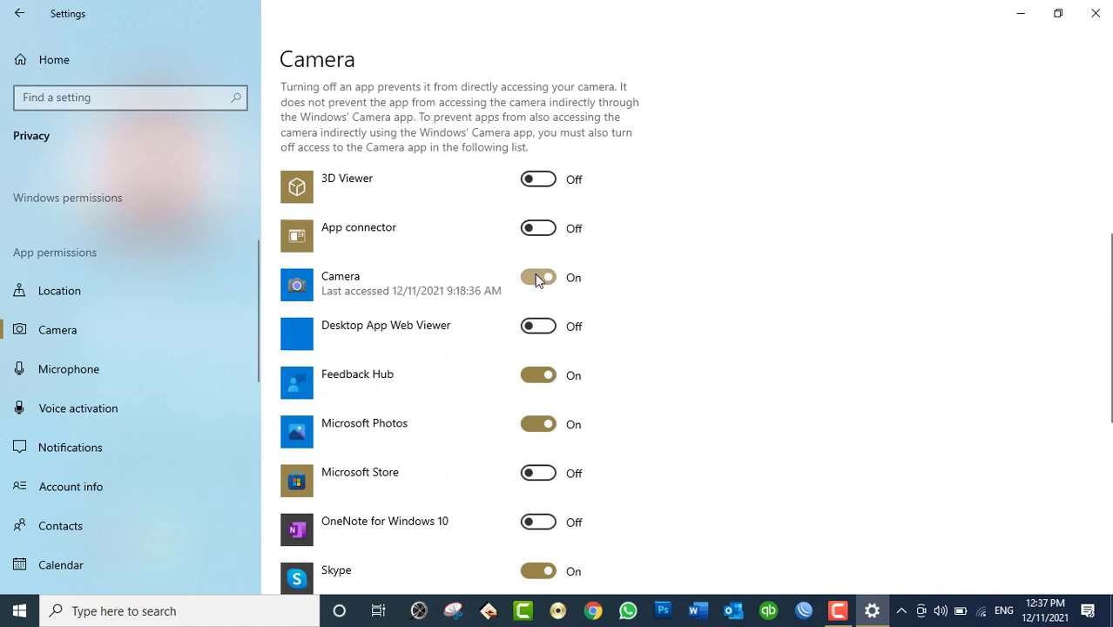
{"action": "left_click", "coordinate": [536, 279]}
{"action": "left_click", "coordinate": [540, 279]}
{"action": "left_click", "coordinate": [539, 375]}
{"action": "left_click", "coordinate": [545, 426]}
{"action": "scroll", "coordinate": [551, 433], "scroll_direction": "down", "scroll_amount": 1}
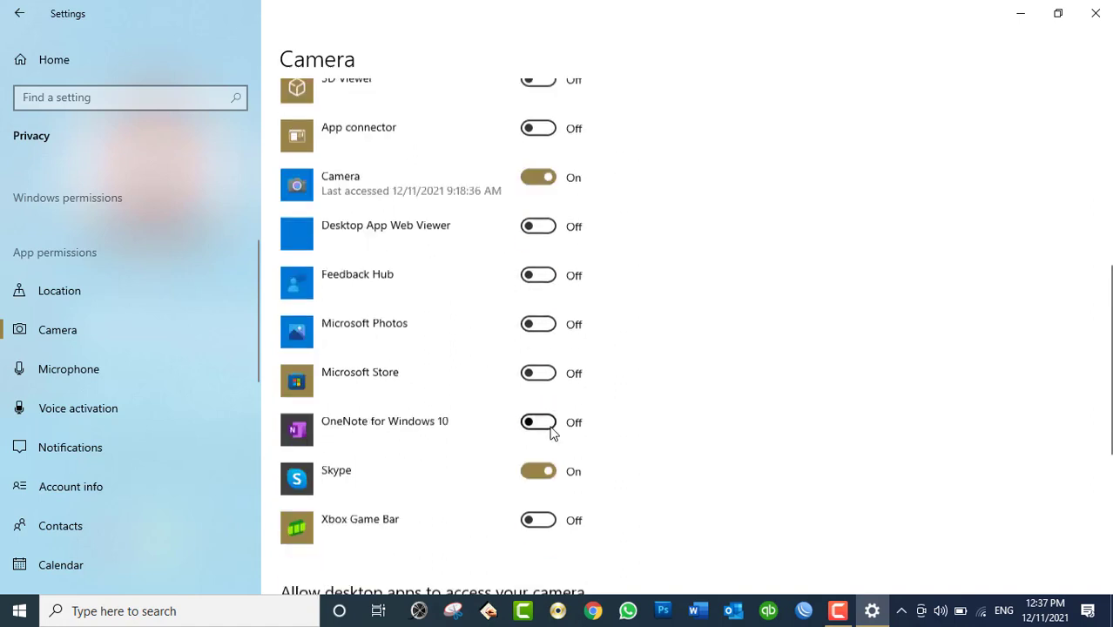
{"action": "scroll", "coordinate": [551, 433], "scroll_direction": "down", "scroll_amount": 2}
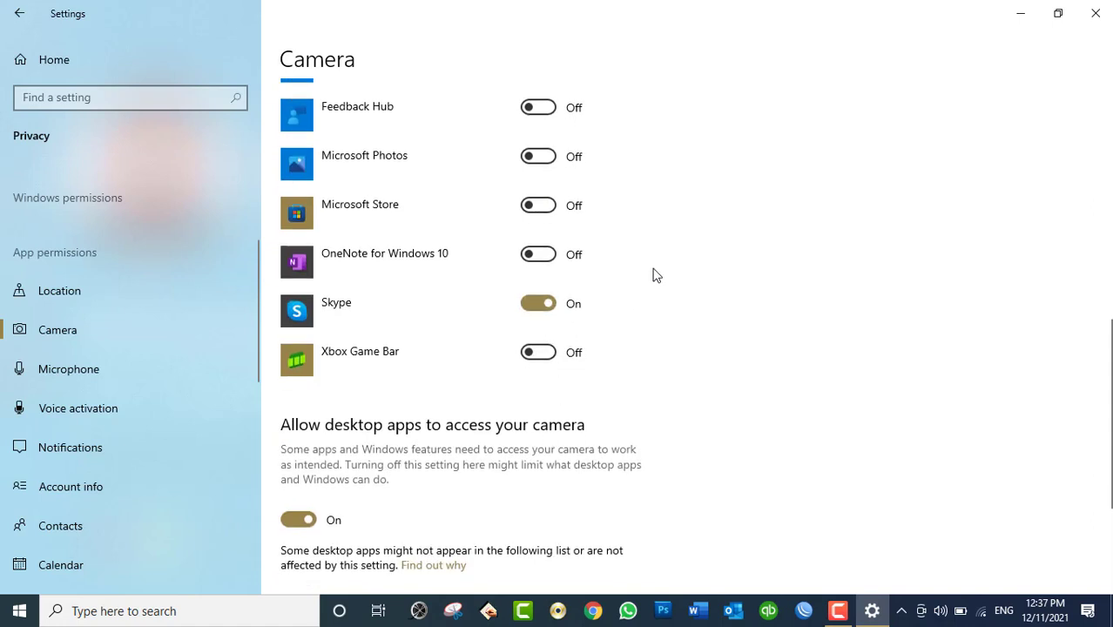
- Switch camera access for desktop apps off and back on
{"action": "scroll", "coordinate": [747, 302], "scroll_direction": "down", "scroll_amount": 1}
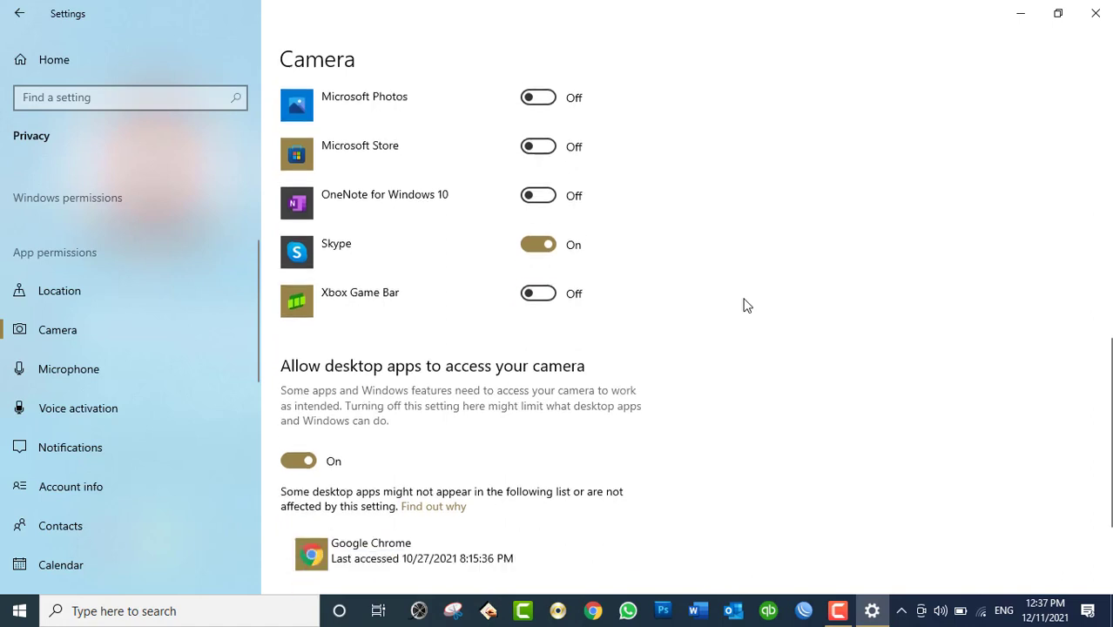
{"action": "scroll", "coordinate": [749, 301], "scroll_direction": "down", "scroll_amount": 2}
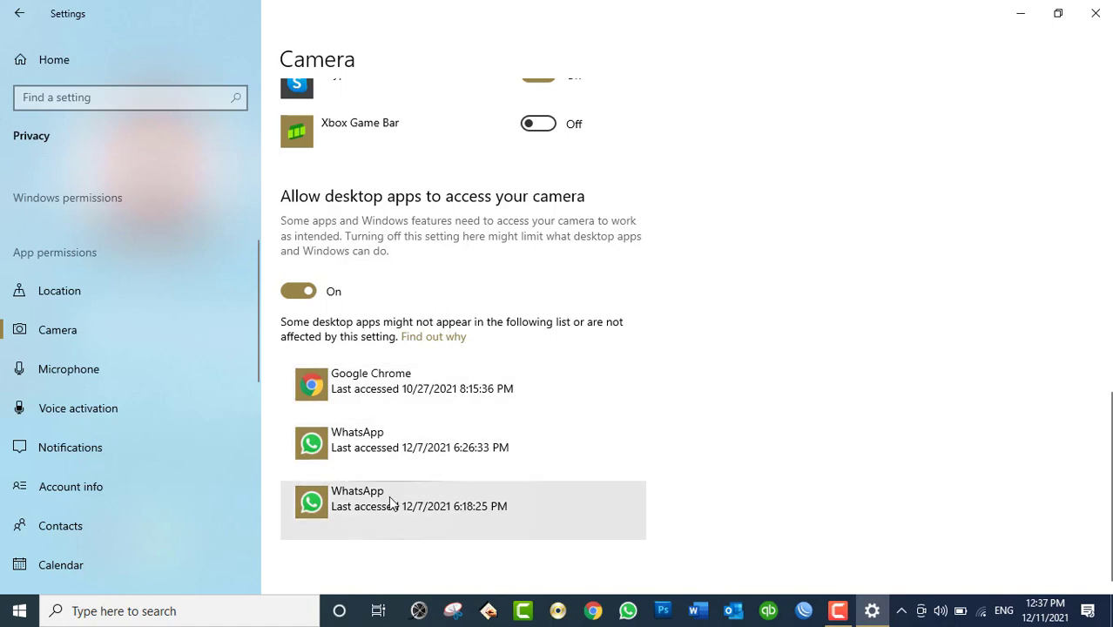
{"action": "left_click", "coordinate": [298, 291]}
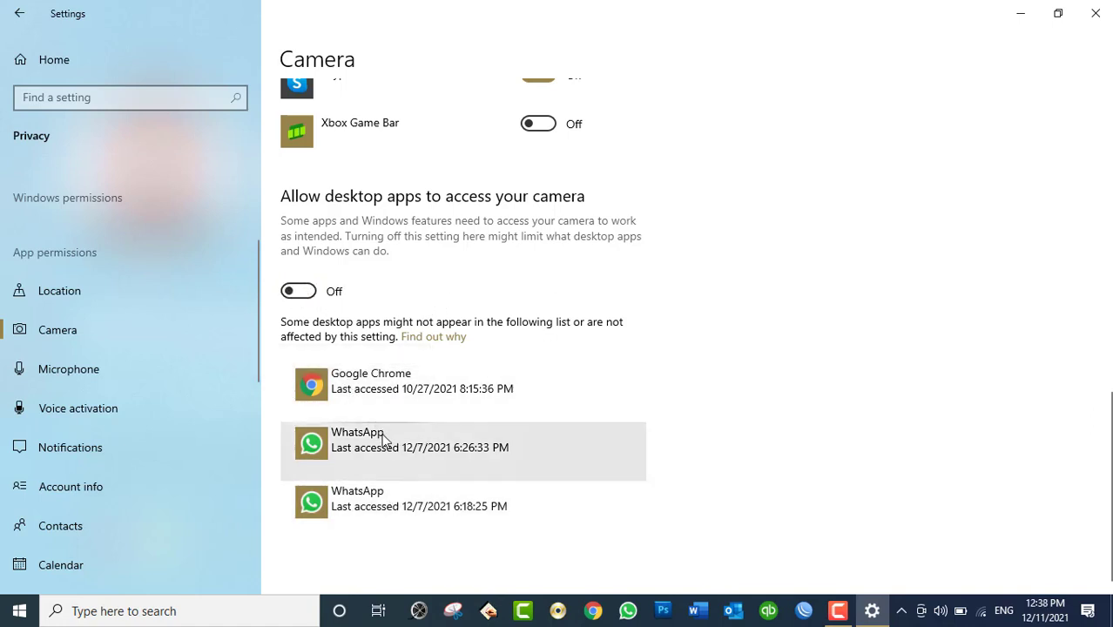
{"action": "left_click", "coordinate": [305, 296]}
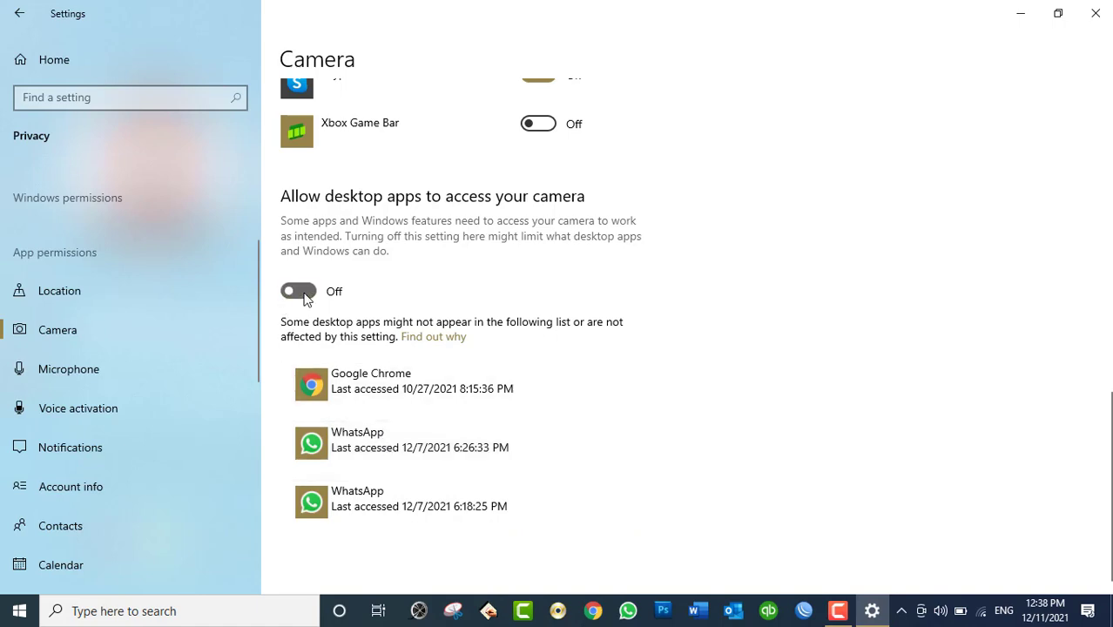
{"action": "scroll", "coordinate": [610, 344], "scroll_direction": "up", "scroll_amount": 10}
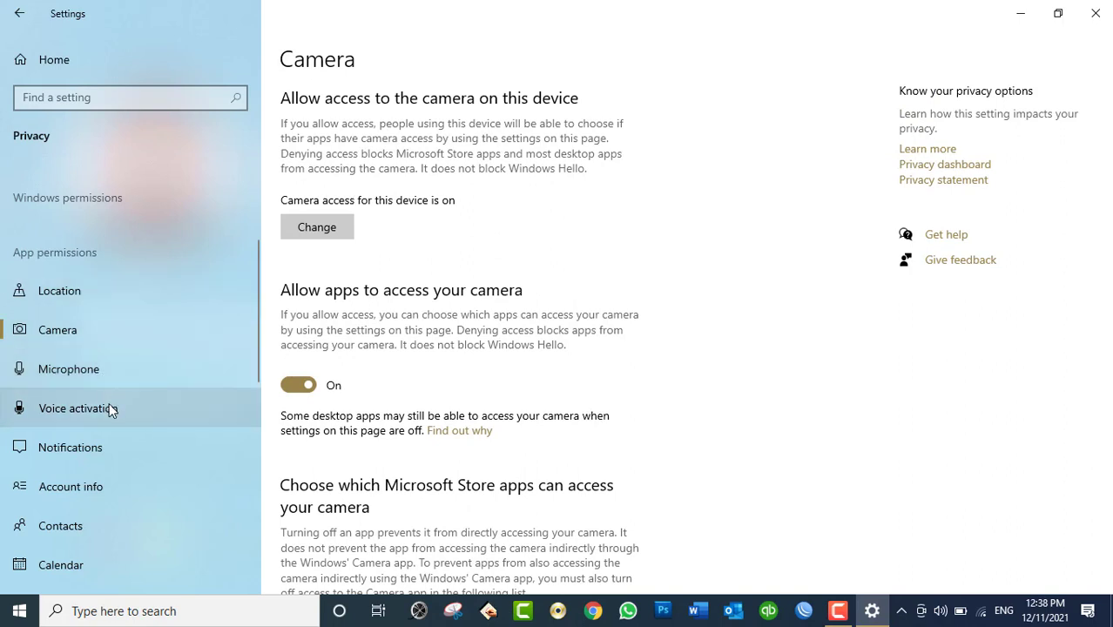
- View the Microphone, Notifications and Account info privacy pages, reviewing which apps can access account info
{"action": "scroll", "coordinate": [109, 402], "scroll_direction": "down", "scroll_amount": 2}
{"action": "left_click", "coordinate": [80, 310]}
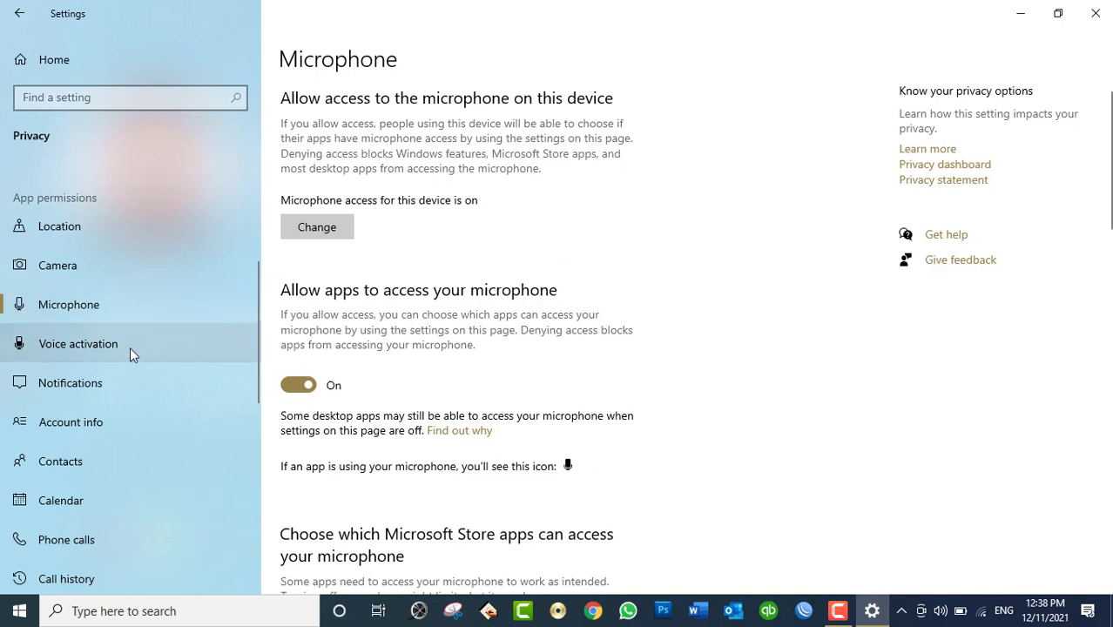
{"action": "left_click", "coordinate": [171, 390]}
{"action": "left_click", "coordinate": [120, 423]}
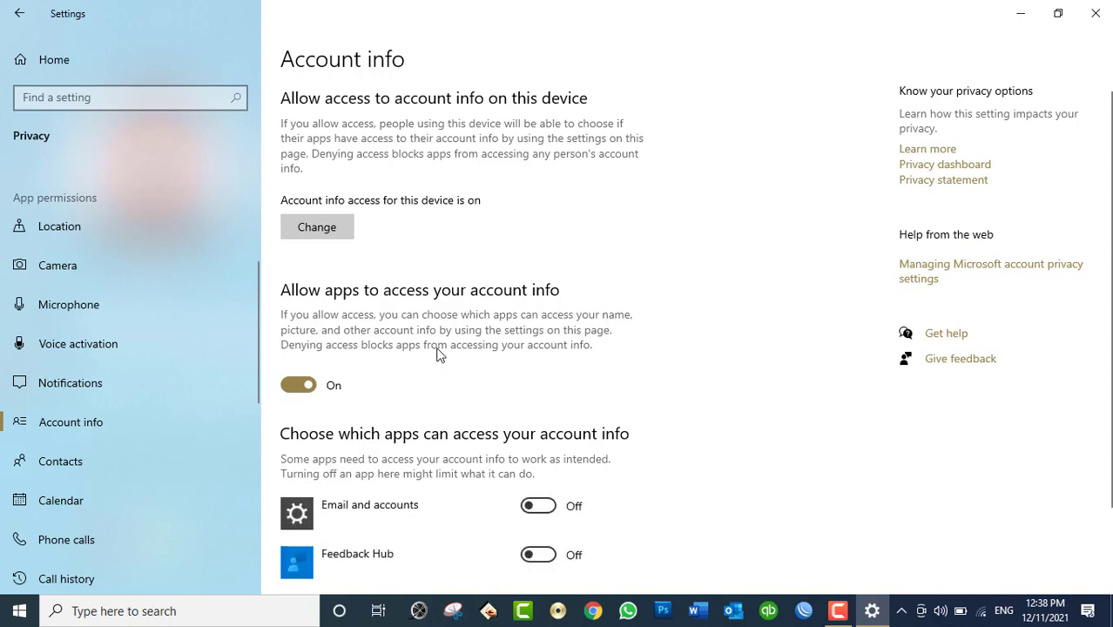
{"action": "scroll", "coordinate": [444, 407], "scroll_direction": "down", "scroll_amount": 1}
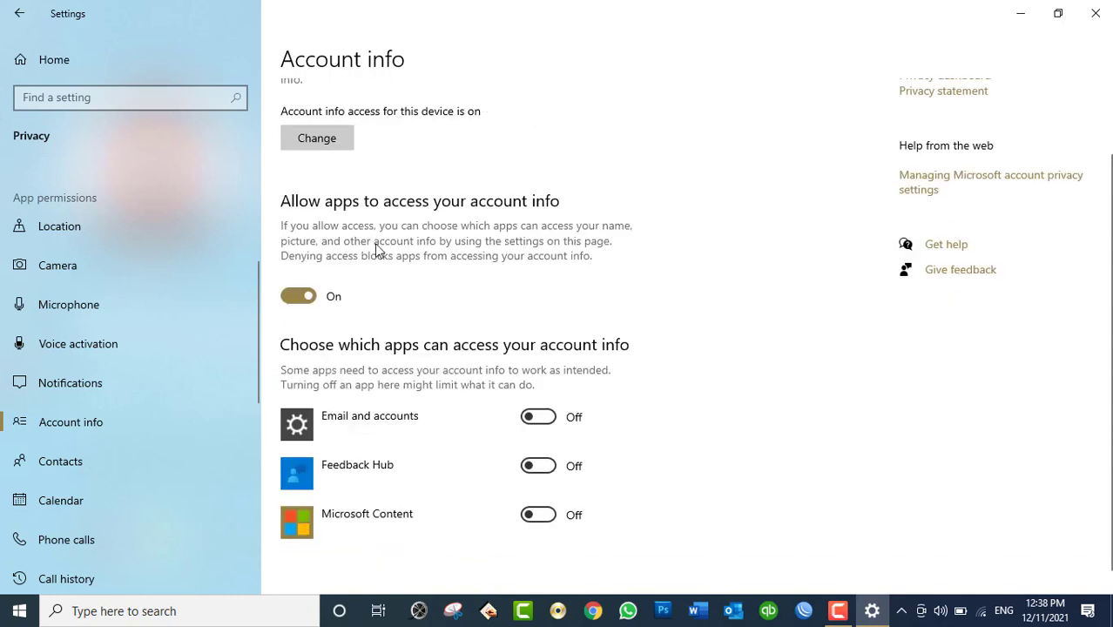
{"action": "scroll", "coordinate": [357, 218], "scroll_direction": "up", "scroll_amount": 1}
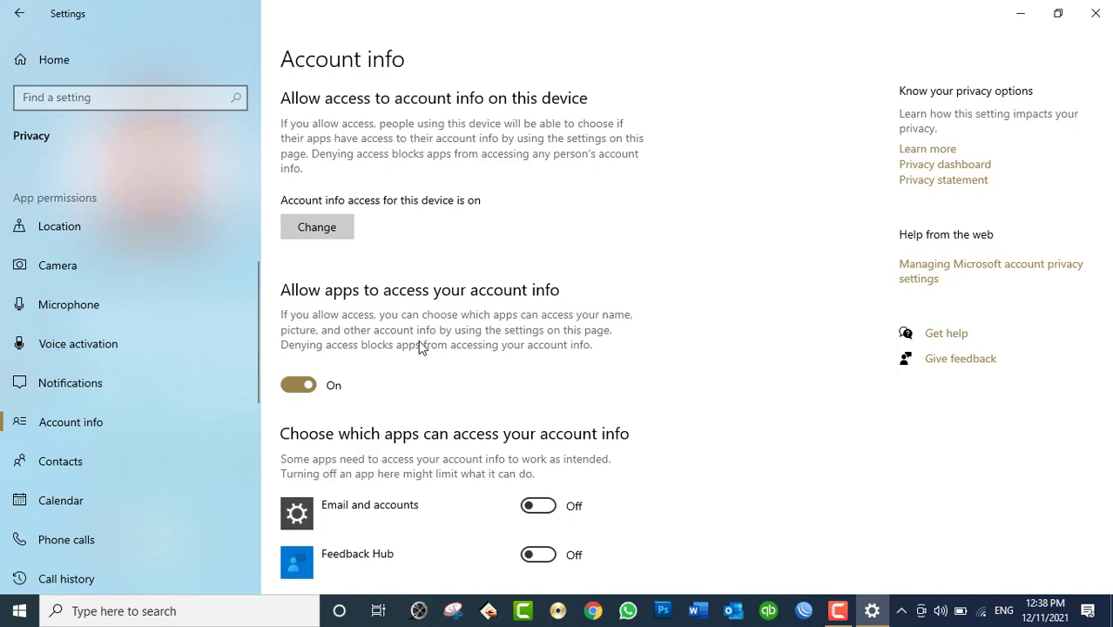
- Allow Email and accounts to access the account info
{"action": "left_click", "coordinate": [103, 458]}
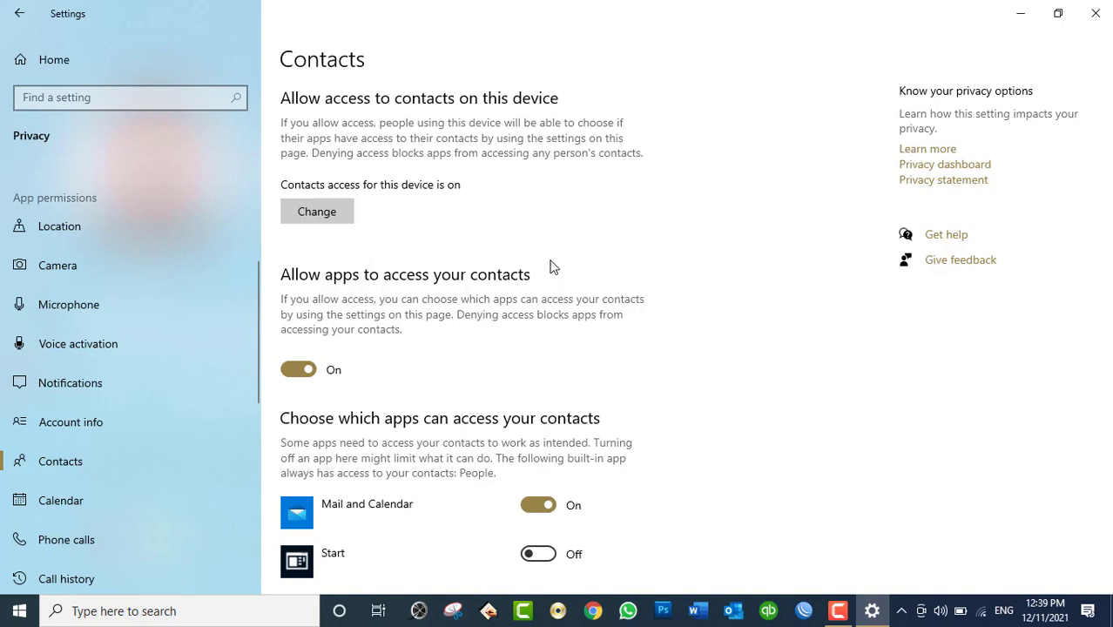
{"action": "left_click", "coordinate": [77, 438]}
{"action": "scroll", "coordinate": [490, 453], "scroll_direction": "down", "scroll_amount": 2}
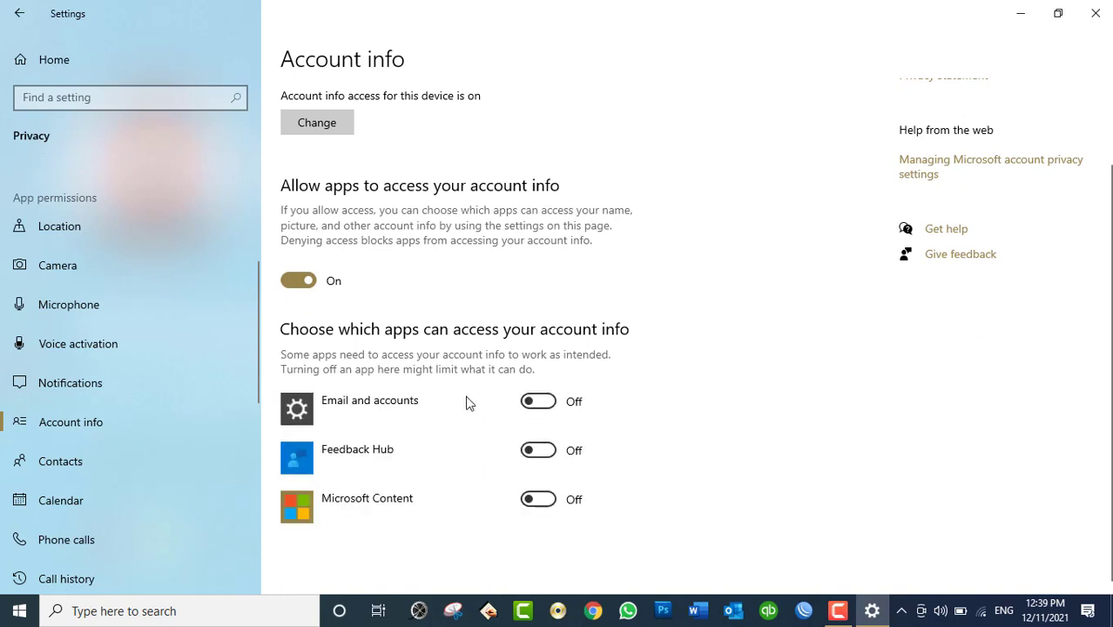
{"action": "scroll", "coordinate": [407, 427], "scroll_direction": "up", "scroll_amount": 2}
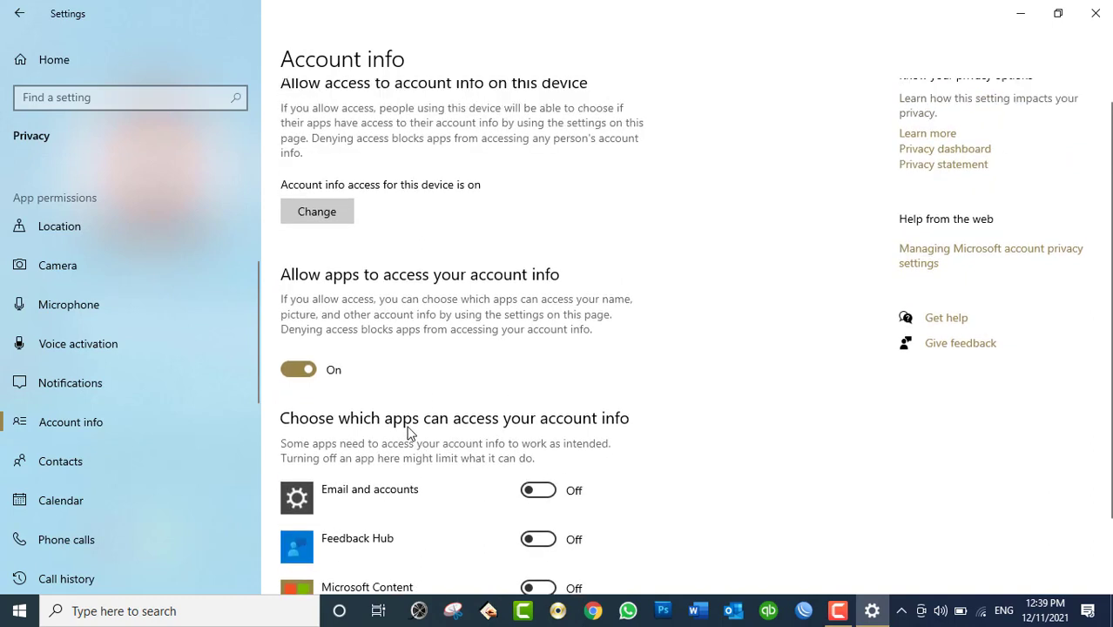
{"action": "left_click", "coordinate": [549, 502]}
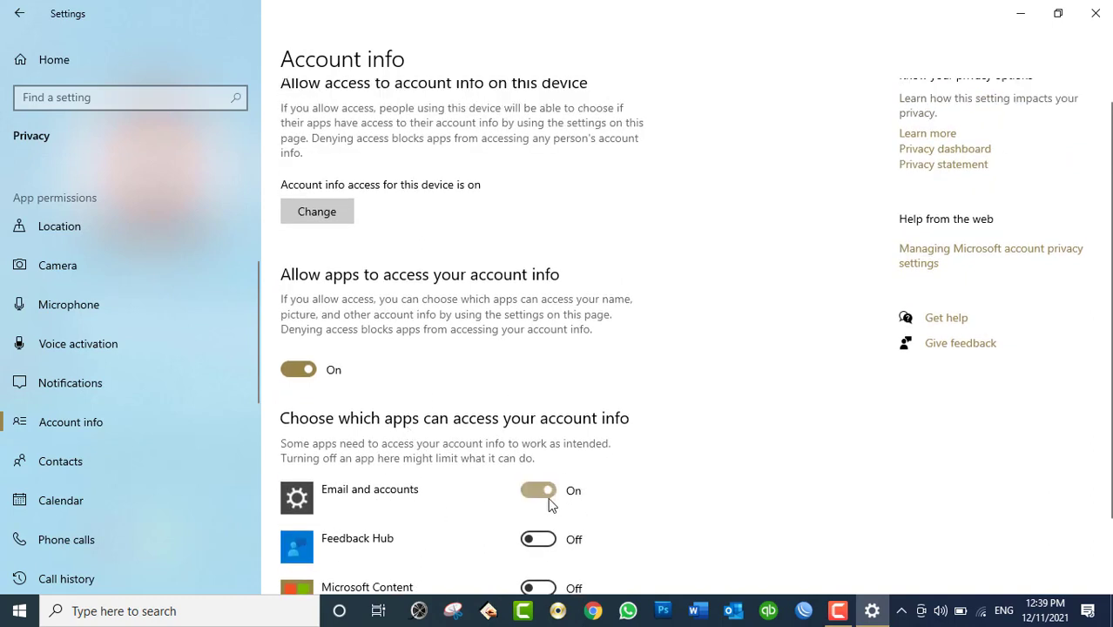
- Turn off contacts access for apps and for this device in the Contacts privacy settings
{"action": "left_click", "coordinate": [111, 467]}
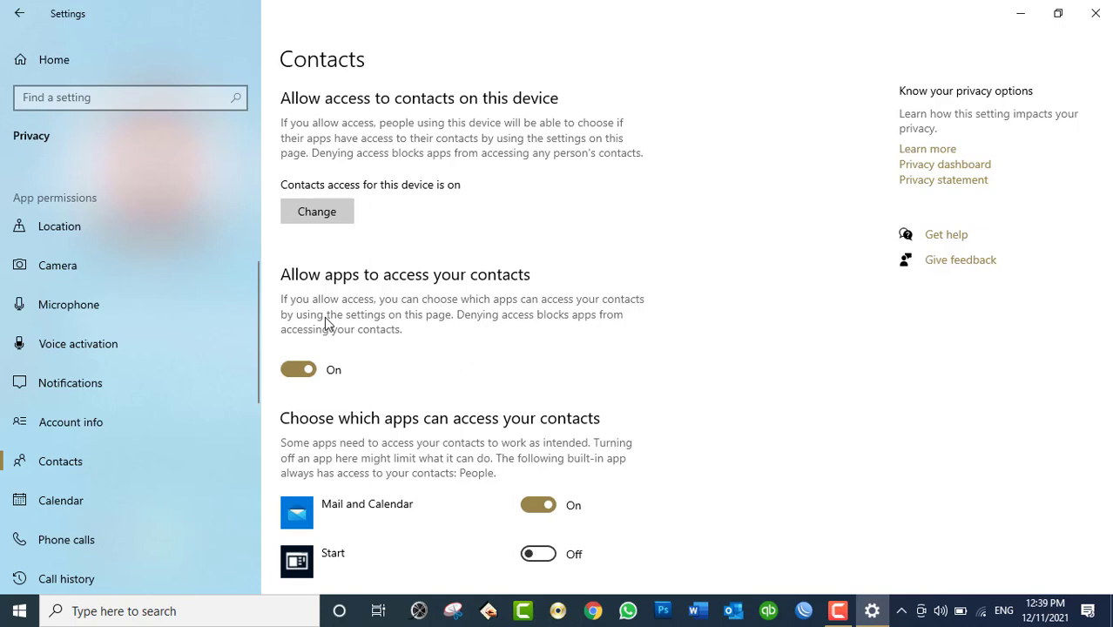
{"action": "left_click", "coordinate": [290, 373]}
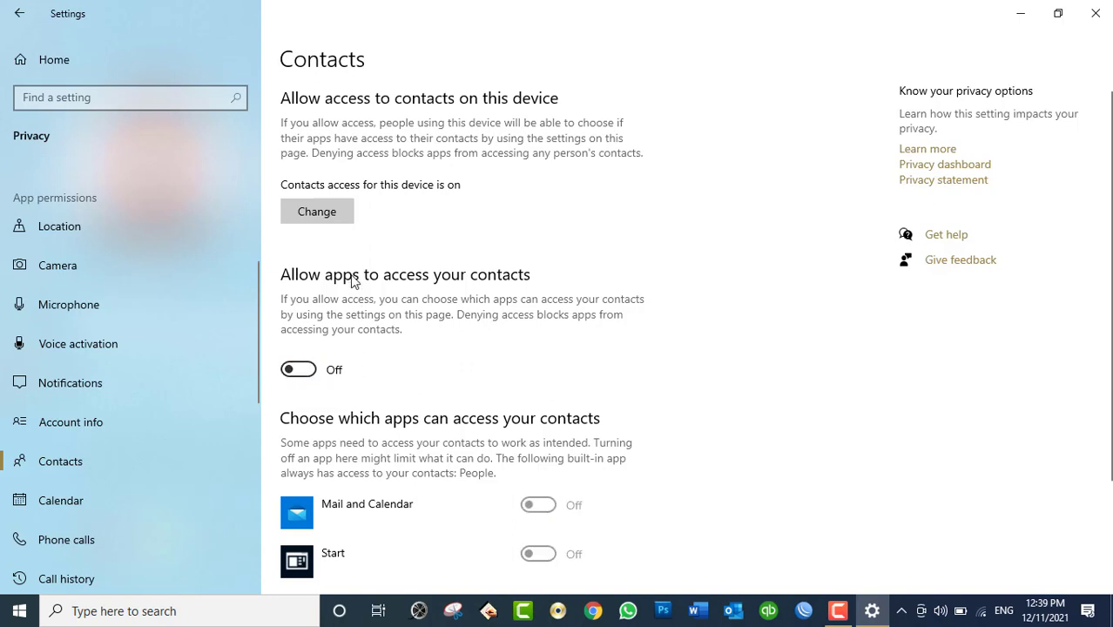
{"action": "left_click", "coordinate": [329, 220]}
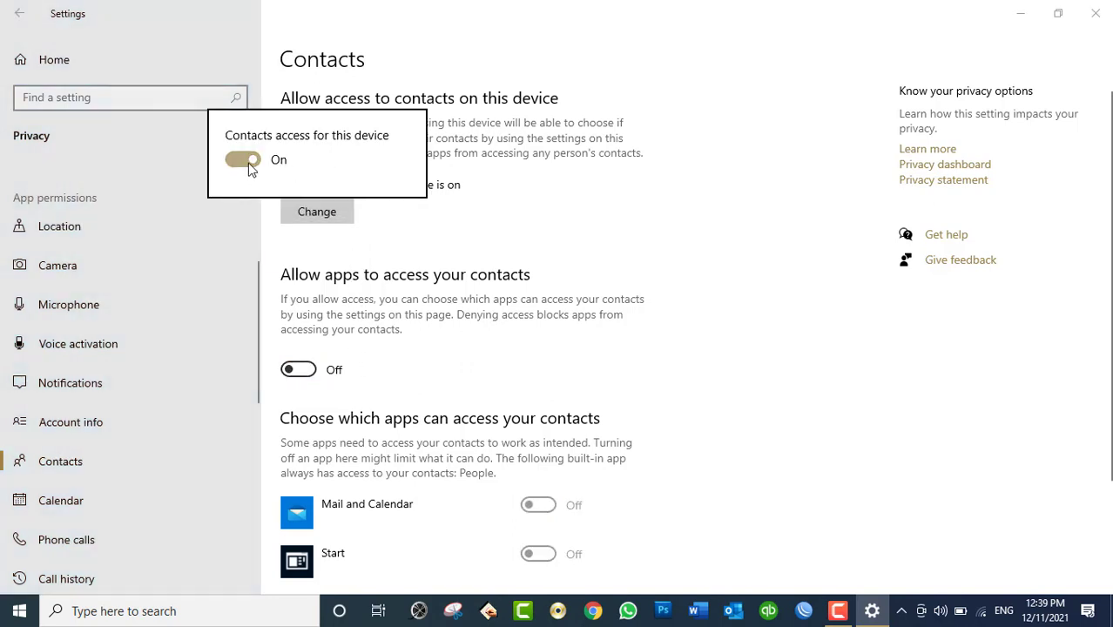
{"action": "left_click", "coordinate": [245, 162]}
{"action": "left_click", "coordinate": [655, 362]}
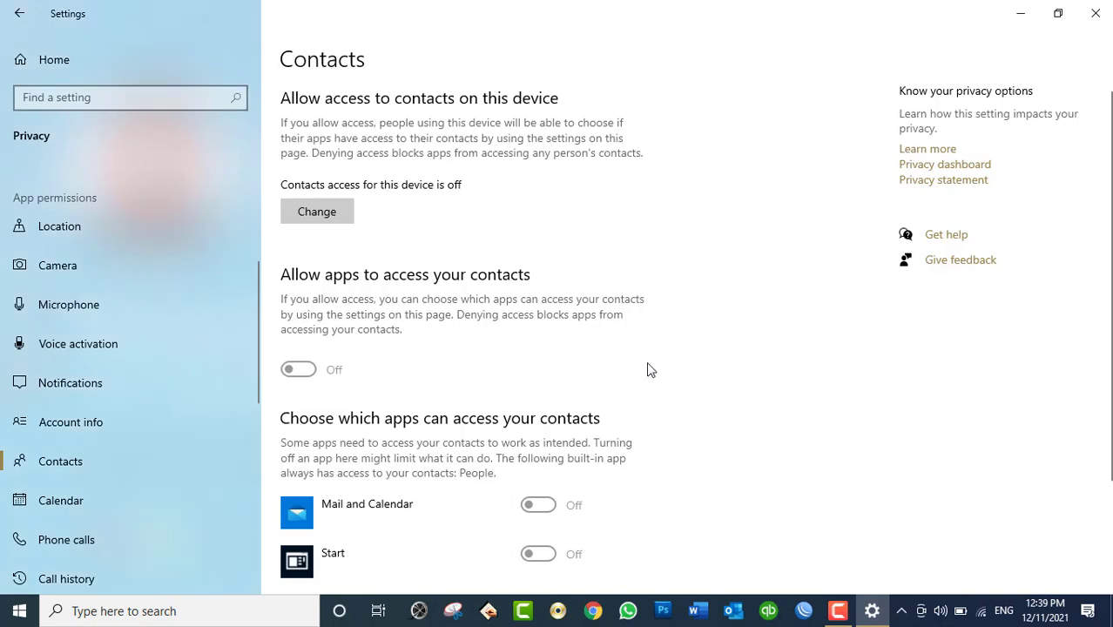
- View the Messaging, Tasks and Other devices privacy pages without changing their settings
{"action": "scroll", "coordinate": [162, 451], "scroll_direction": "down", "scroll_amount": 2}
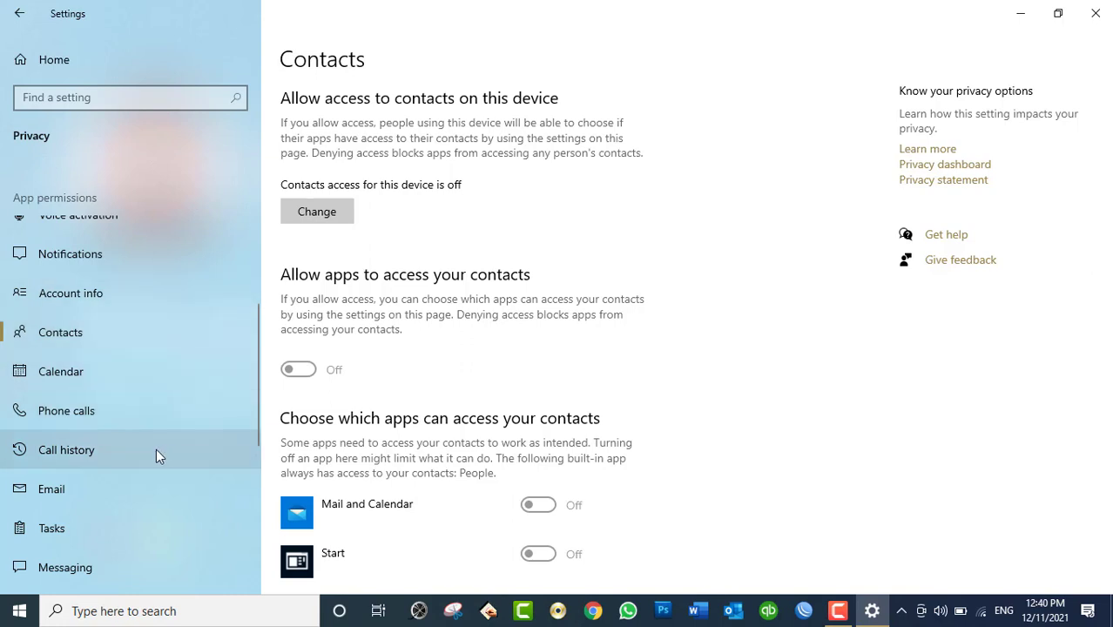
{"action": "scroll", "coordinate": [139, 448], "scroll_direction": "down", "scroll_amount": 1}
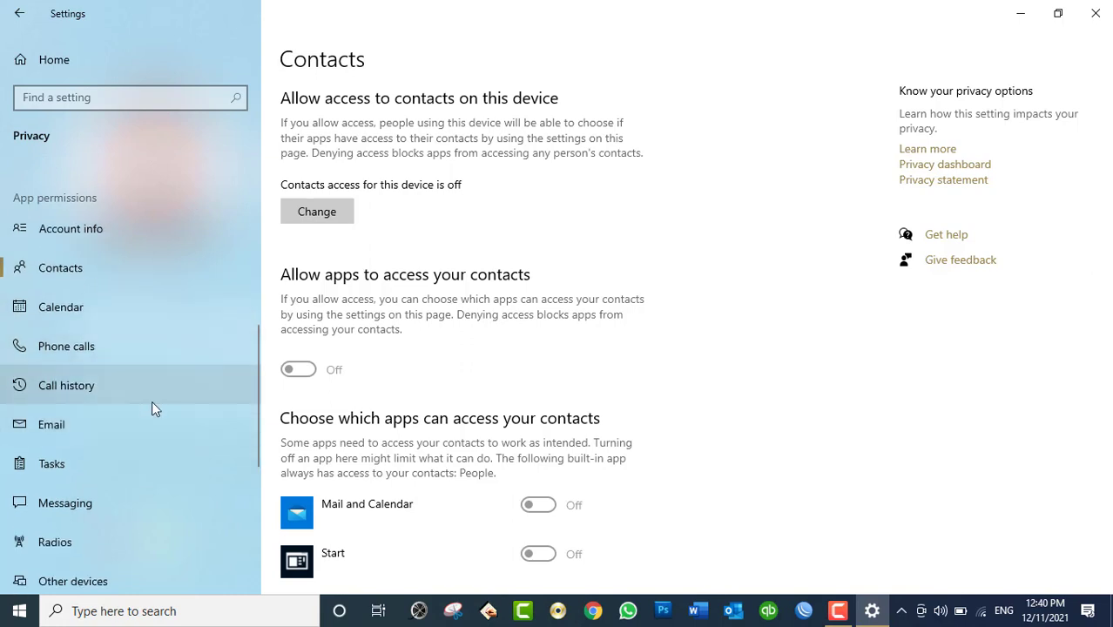
{"action": "scroll", "coordinate": [152, 403], "scroll_direction": "down", "scroll_amount": 2}
{"action": "left_click", "coordinate": [77, 378]}
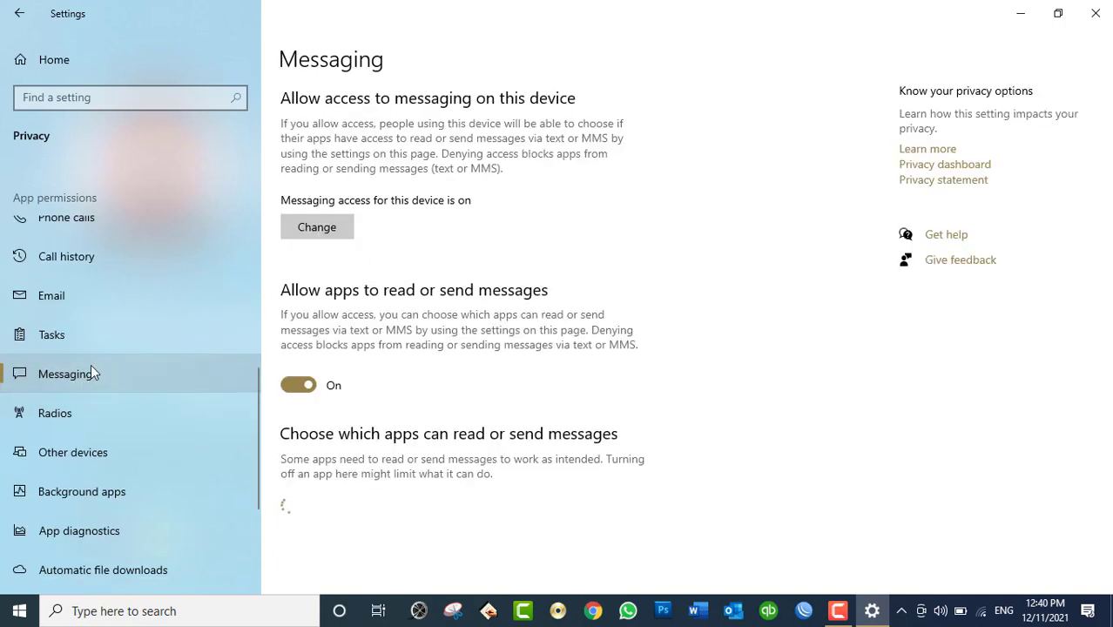
{"action": "left_click", "coordinate": [75, 345]}
{"action": "left_click", "coordinate": [131, 459]}
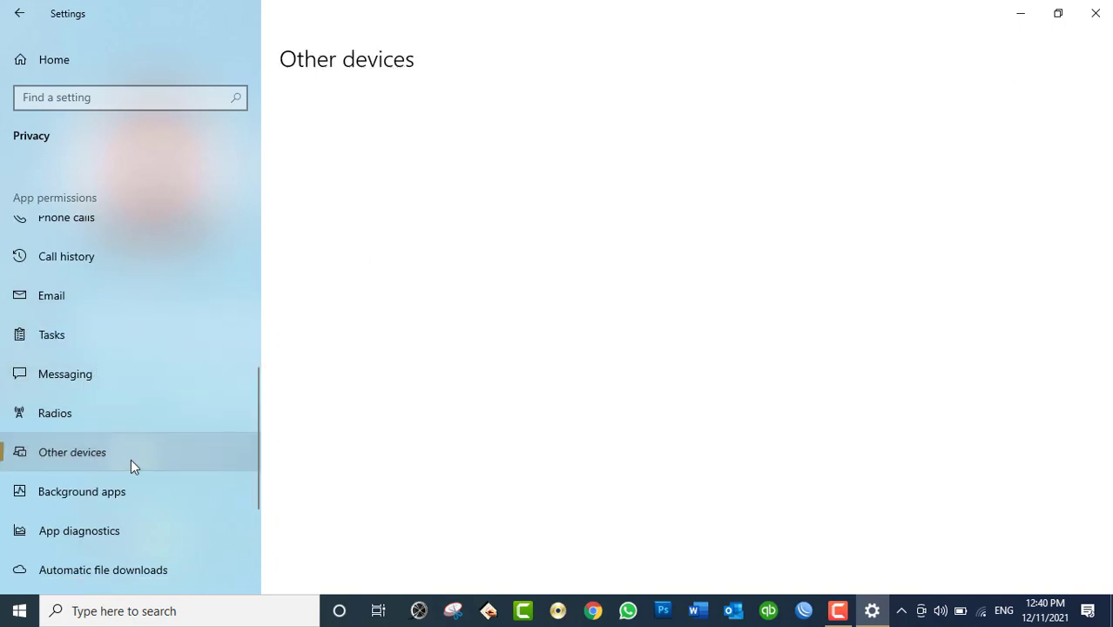
- Open the Background apps privacy settings, turn off letting apps run in the background, and review the app list
{"action": "left_click", "coordinate": [230, 490]}
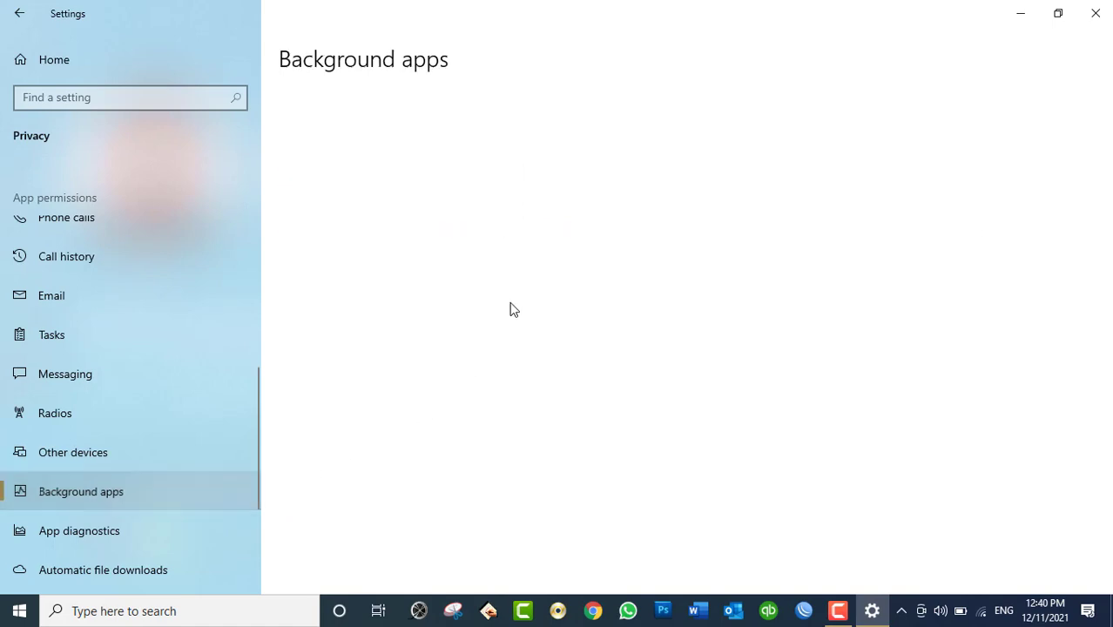
{"action": "scroll", "coordinate": [406, 401], "scroll_direction": "down", "scroll_amount": 1}
{"action": "scroll", "coordinate": [409, 422], "scroll_direction": "down", "scroll_amount": 6}
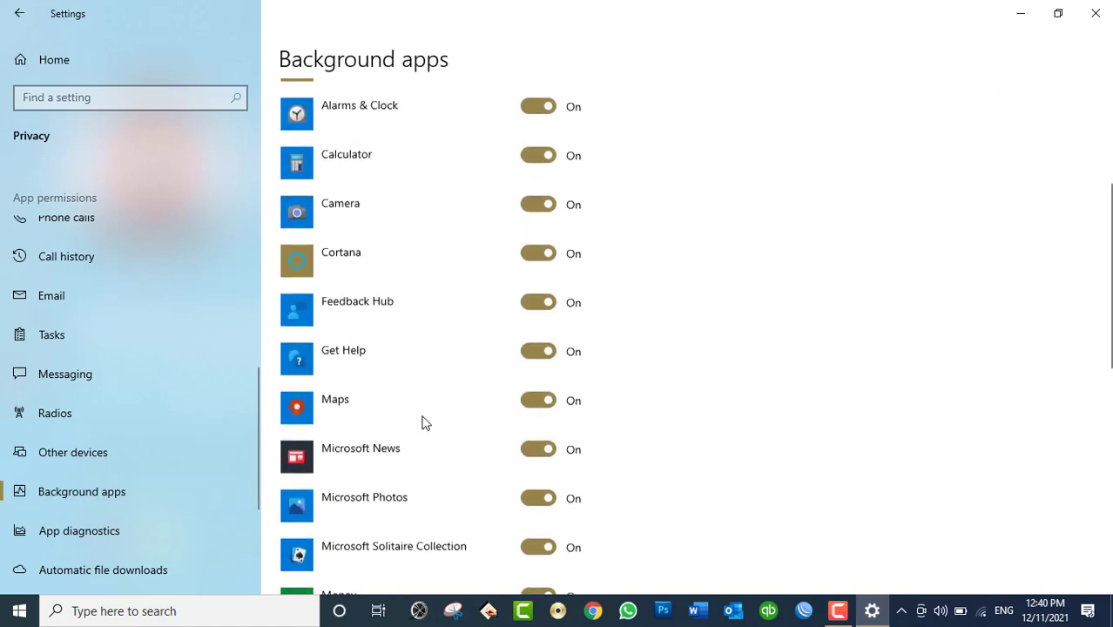
{"action": "scroll", "coordinate": [435, 457], "scroll_direction": "up", "scroll_amount": 8}
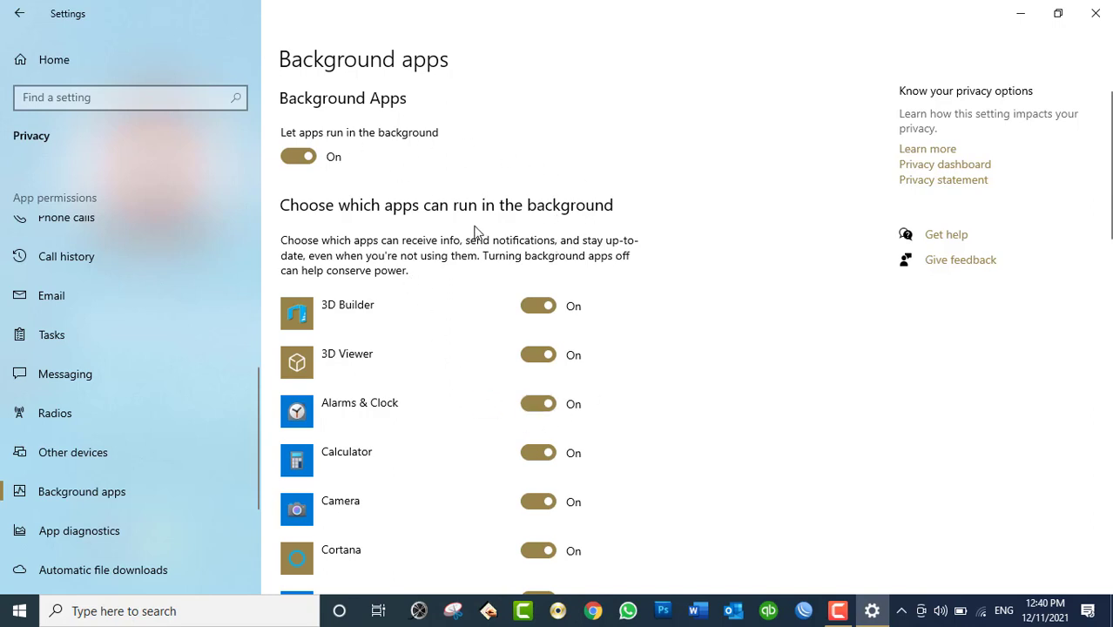
{"action": "scroll", "coordinate": [453, 408], "scroll_direction": "down", "scroll_amount": 3}
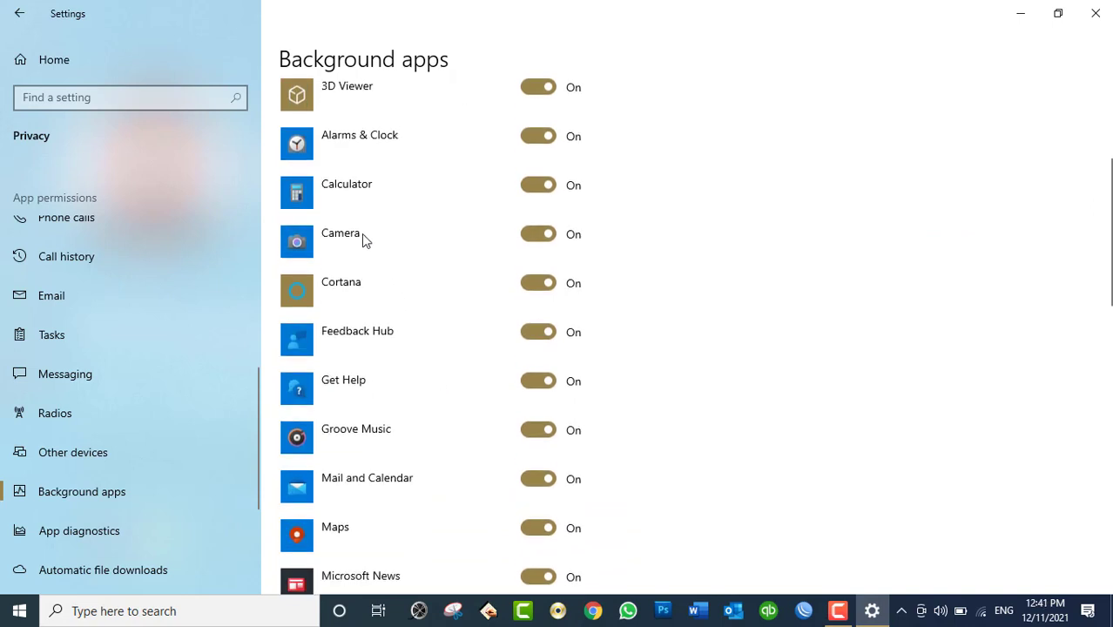
{"action": "scroll", "coordinate": [370, 234], "scroll_direction": "up", "scroll_amount": 3}
{"action": "left_click", "coordinate": [298, 156]}
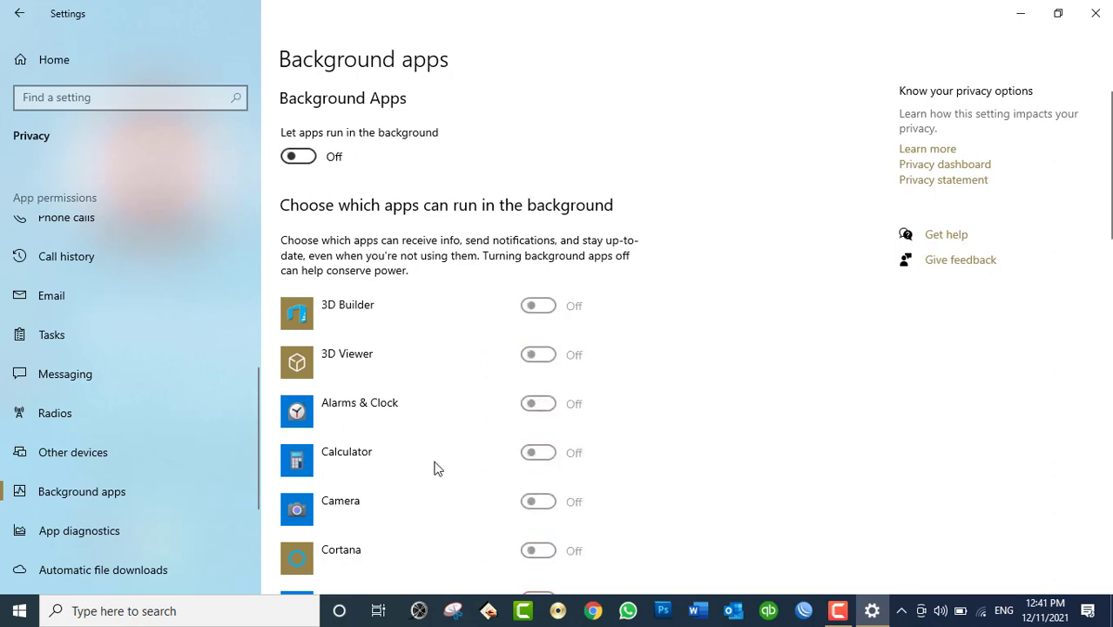
{"action": "scroll", "coordinate": [437, 468], "scroll_direction": "down", "scroll_amount": 9}
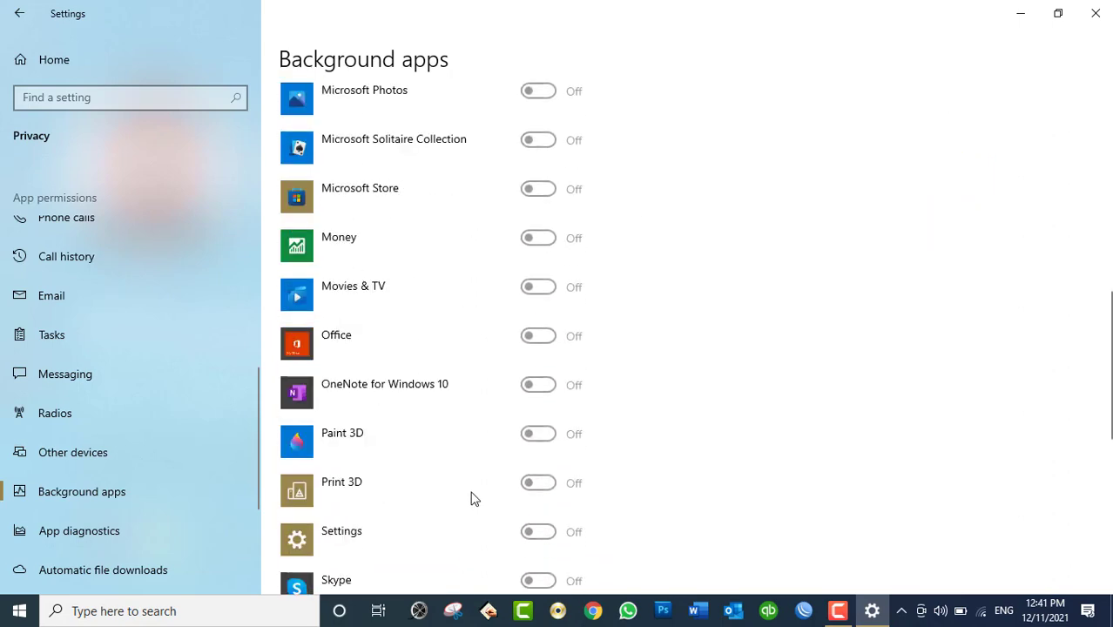
- Finish reviewing the background app list and turn letting apps run in the background on again
{"action": "scroll", "coordinate": [472, 498], "scroll_direction": "down", "scroll_amount": 7}
{"action": "scroll", "coordinate": [460, 496], "scroll_direction": "up", "scroll_amount": 15}
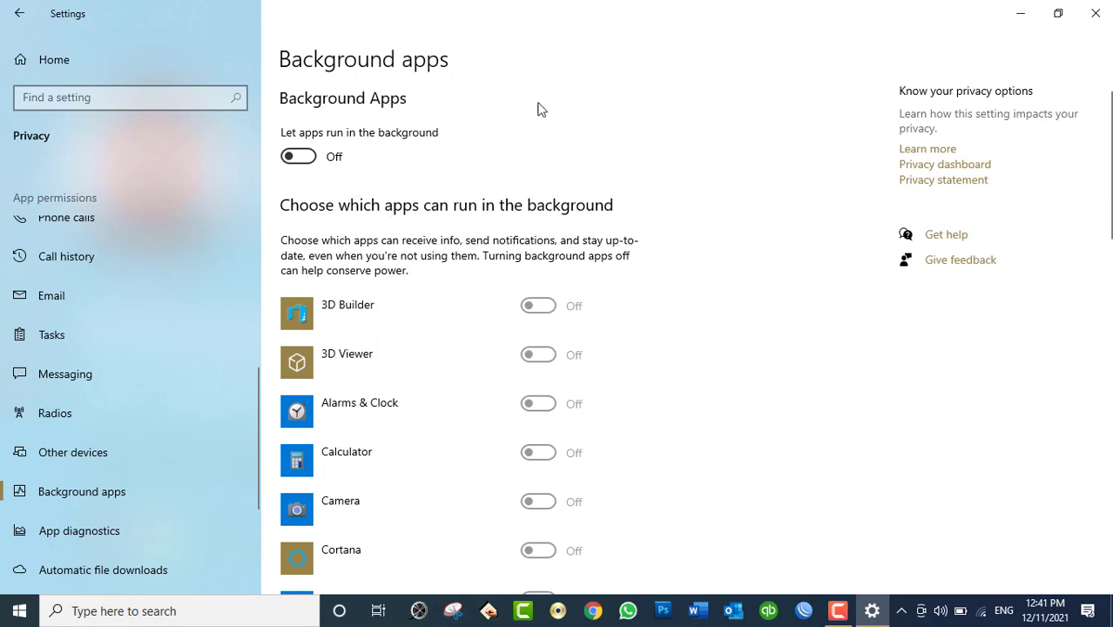
{"action": "left_click", "coordinate": [298, 156]}
- Review the Documents library access settings and app list, and view the Pictures and Videos privacy pages
{"action": "scroll", "coordinate": [108, 360], "scroll_direction": "down", "scroll_amount": 3}
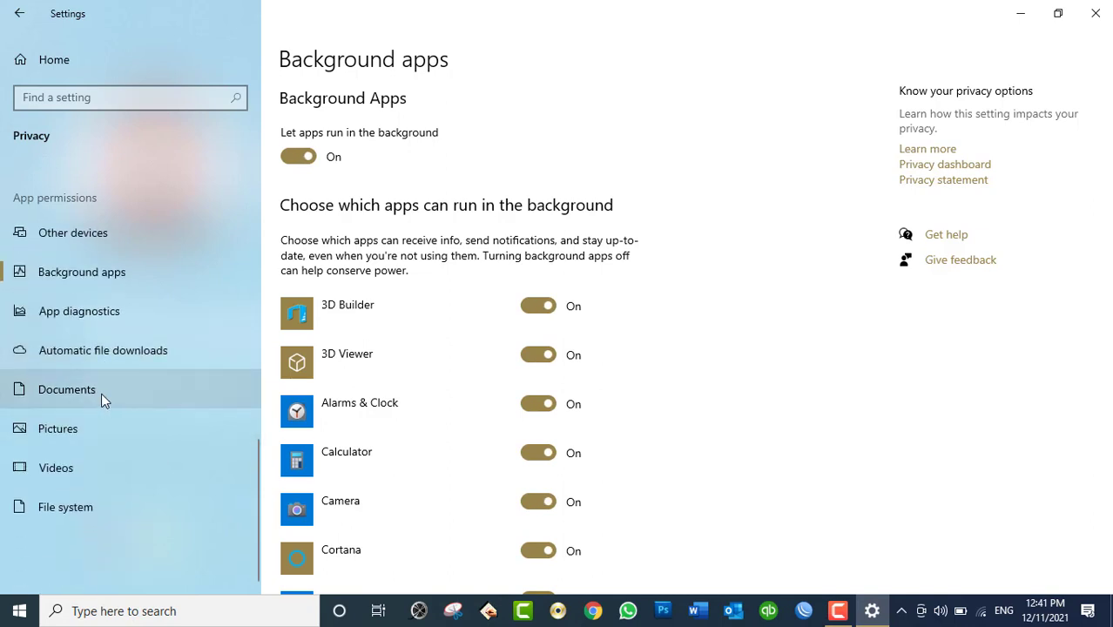
{"action": "left_click", "coordinate": [101, 393]}
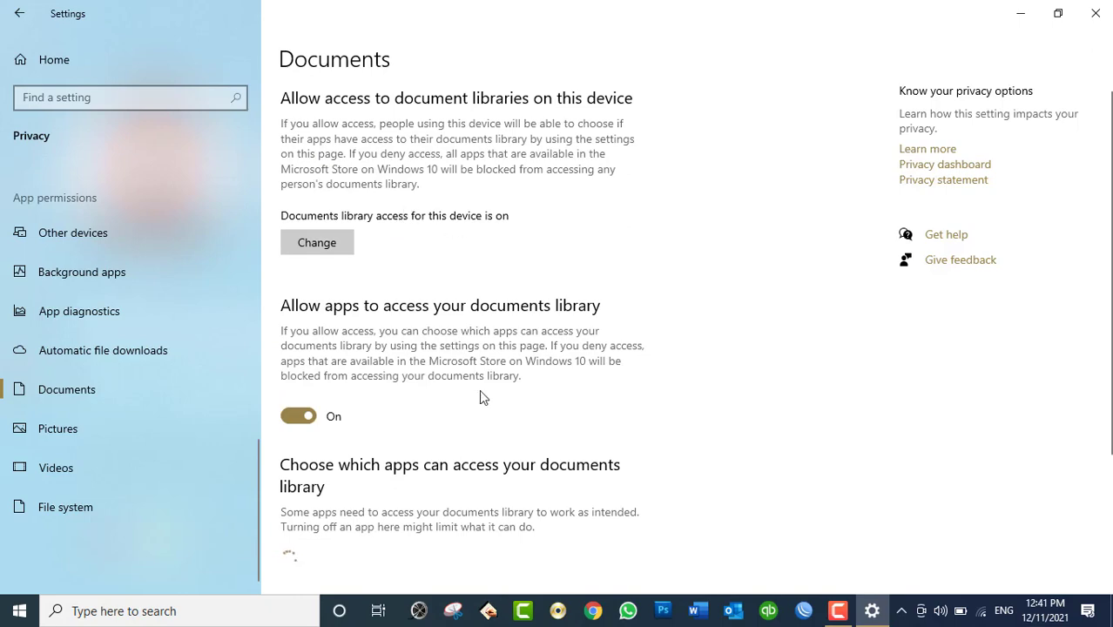
{"action": "scroll", "coordinate": [492, 483], "scroll_direction": "down", "scroll_amount": 3}
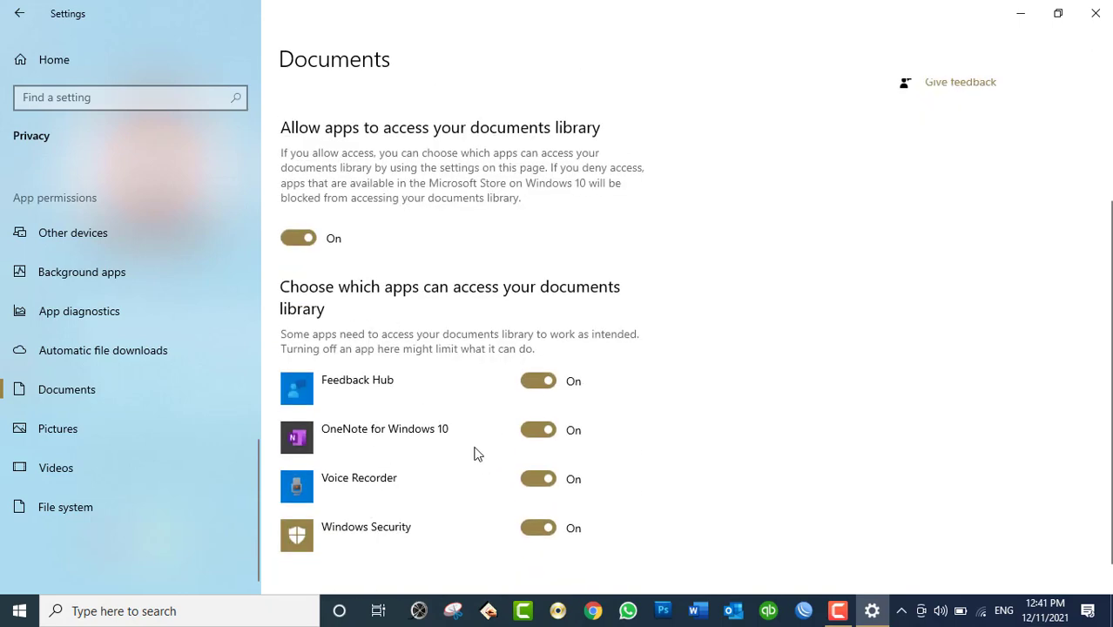
{"action": "scroll", "coordinate": [425, 421], "scroll_direction": "up", "scroll_amount": 3}
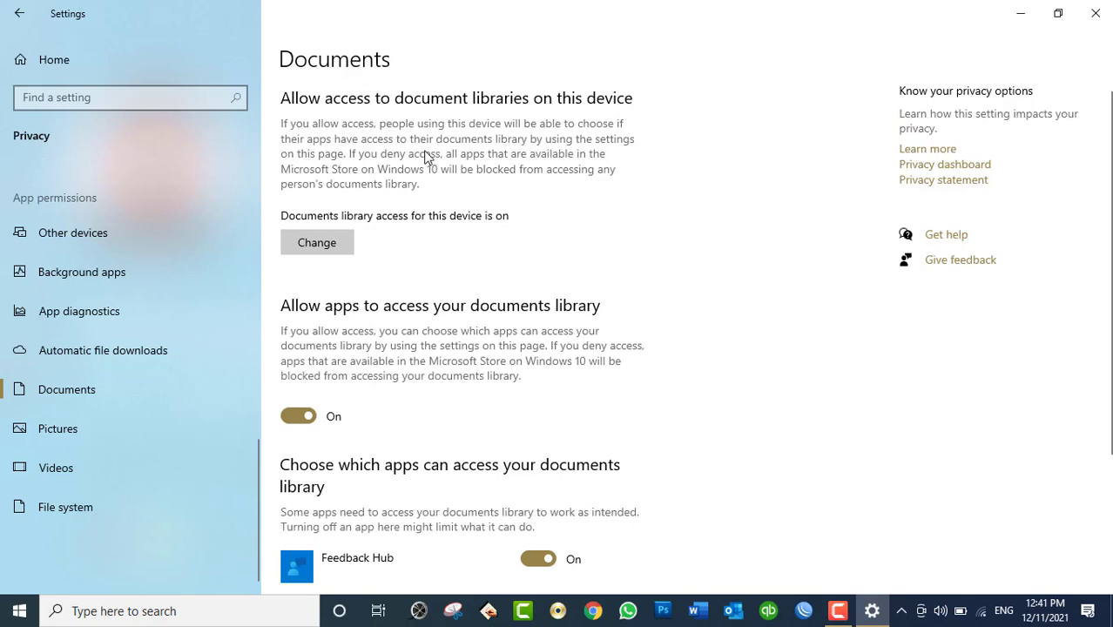
{"action": "scroll", "coordinate": [472, 229], "scroll_direction": "down", "scroll_amount": 3}
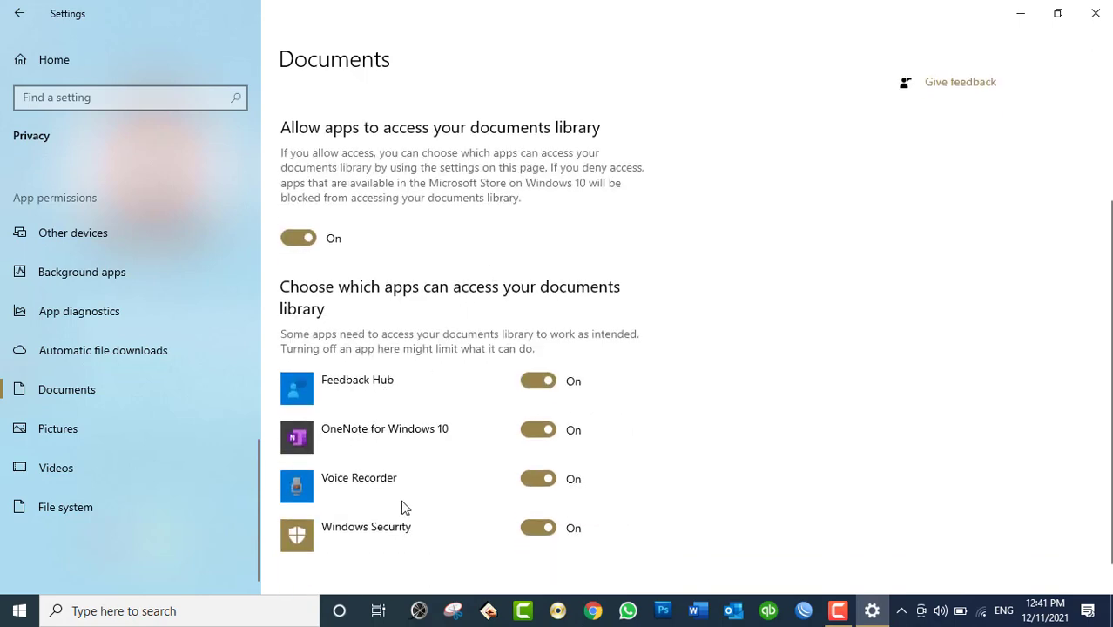
{"action": "left_click", "coordinate": [113, 439]}
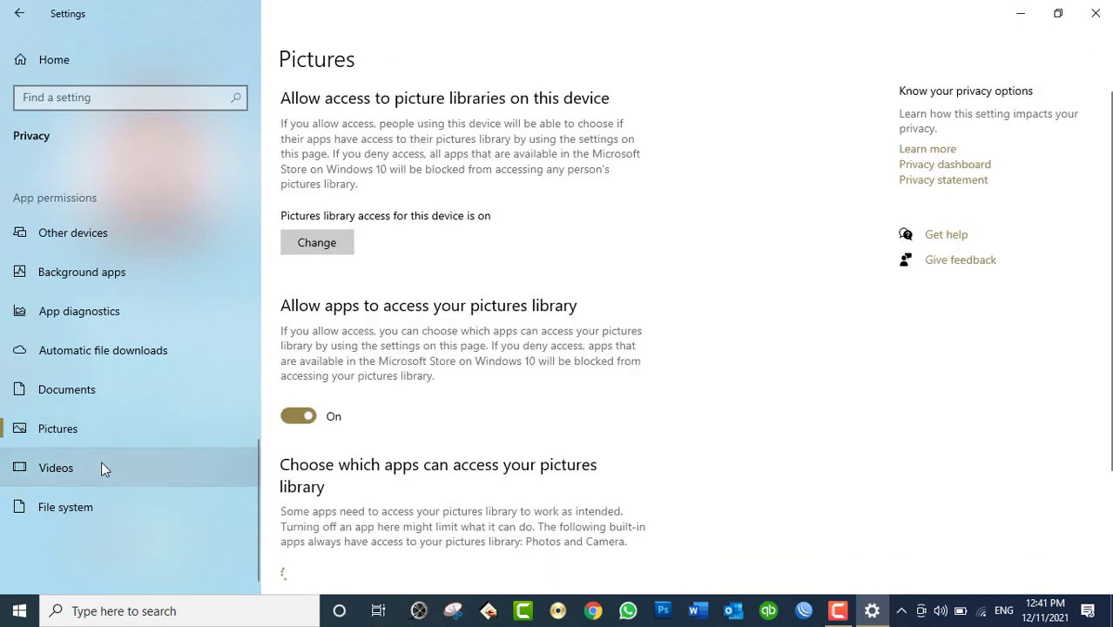
{"action": "left_click", "coordinate": [101, 464]}
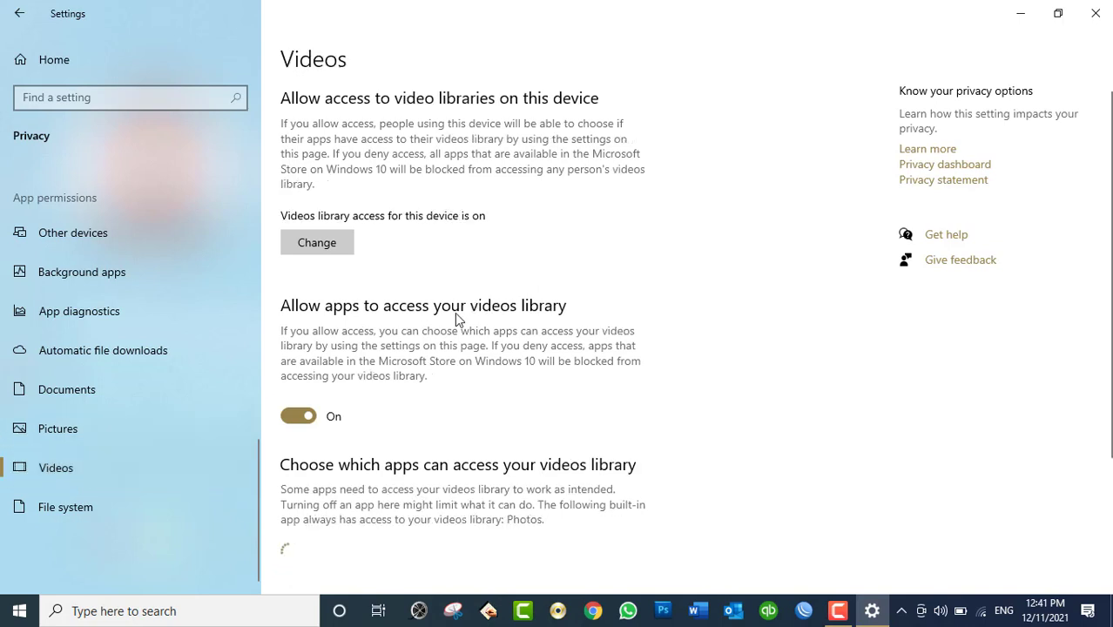
- Review the File system access settings for the device and apps, and close the Settings window
{"action": "left_click", "coordinate": [117, 511]}
{"action": "scroll", "coordinate": [427, 365], "scroll_direction": "down", "scroll_amount": 1}
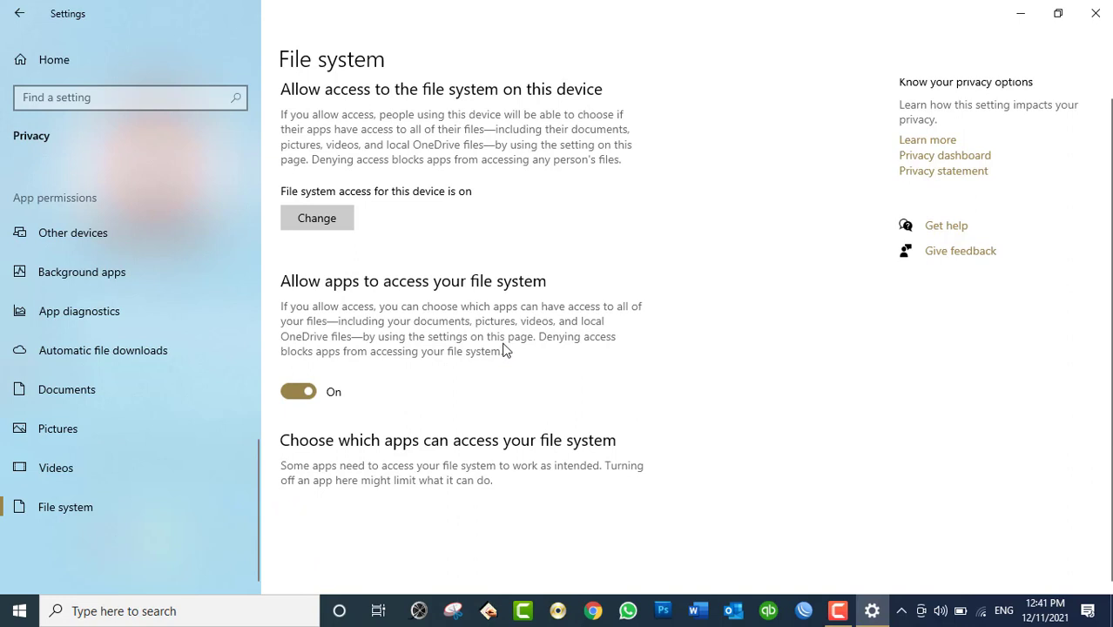
{"action": "scroll", "coordinate": [503, 348], "scroll_direction": "up", "scroll_amount": 1}
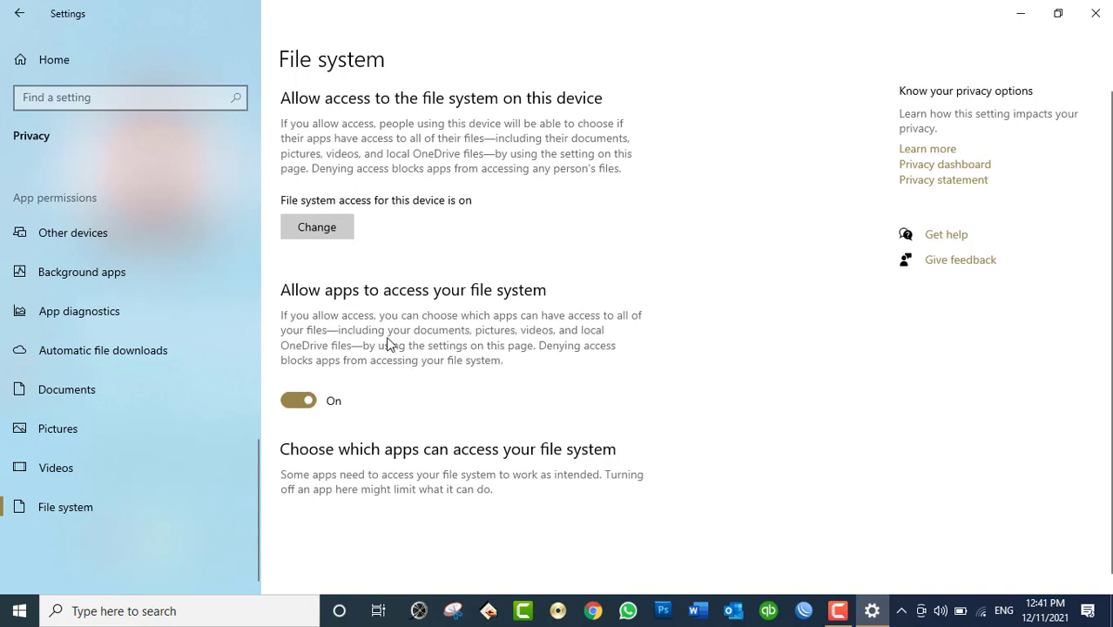
{"action": "scroll", "coordinate": [100, 297], "scroll_direction": "up", "scroll_amount": 10}
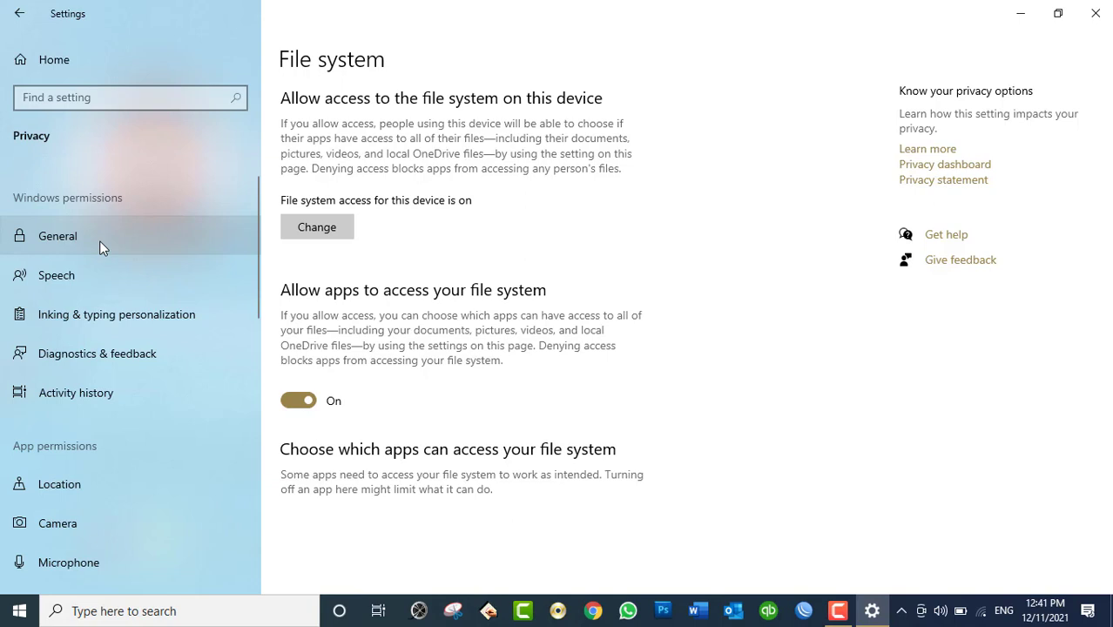
{"action": "left_click", "coordinate": [1096, 17]}
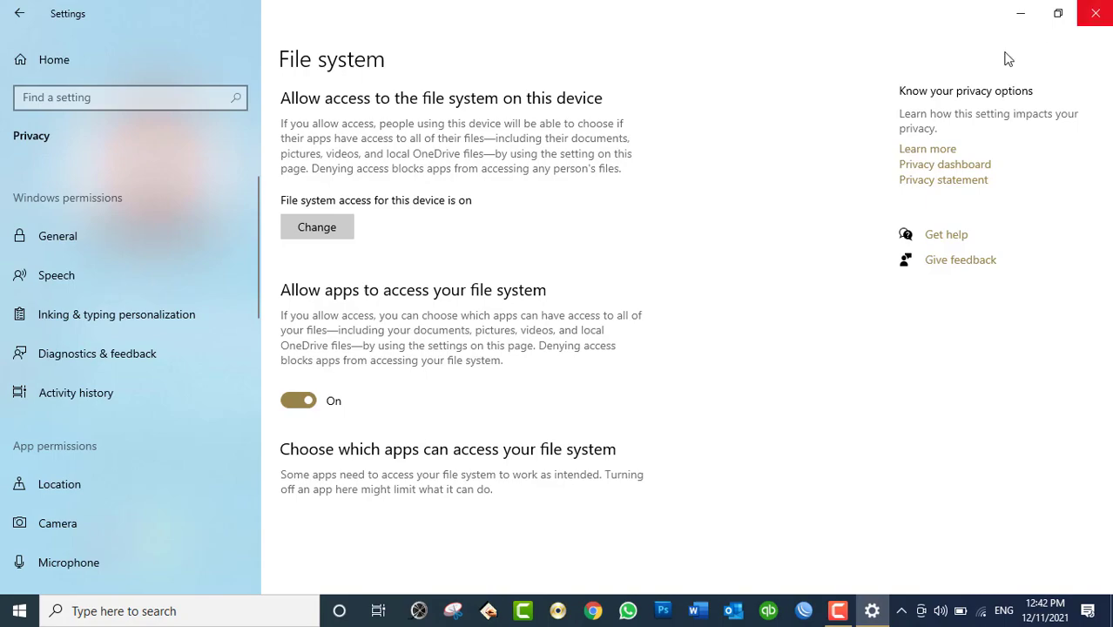